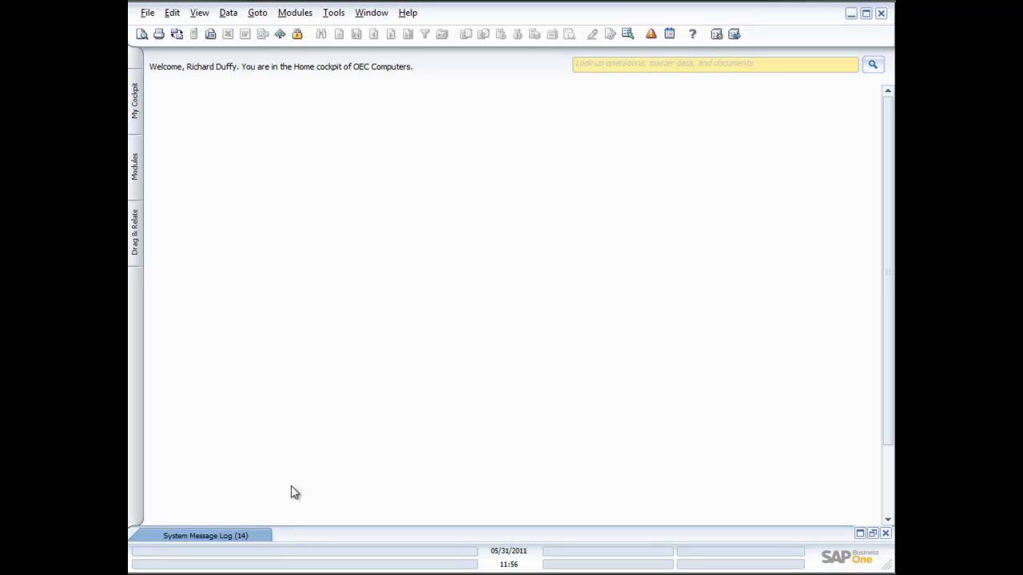
Open a new Sales Quotation form from the Sales - A/R module and move it clear of the module list
click(135, 164)
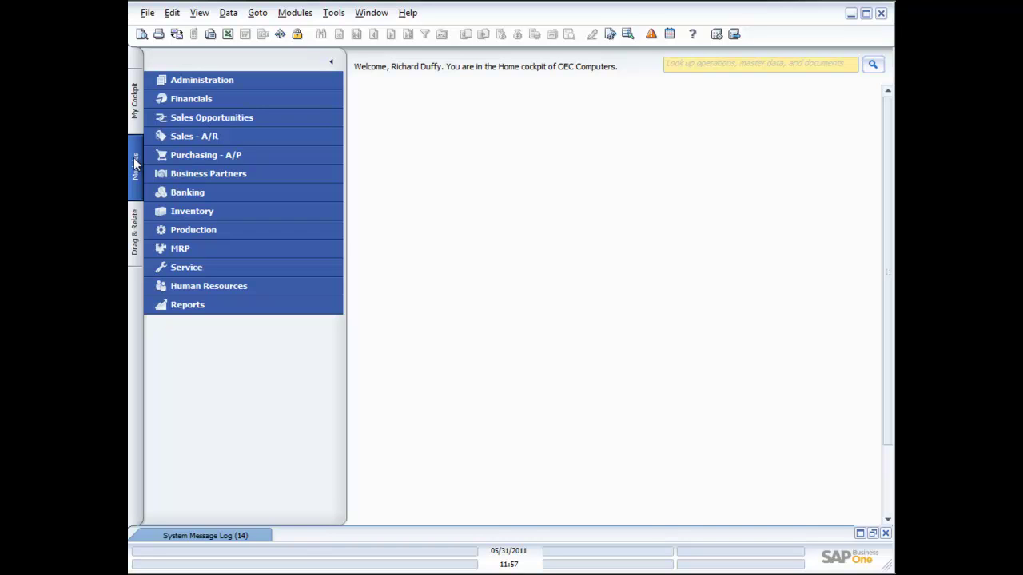
click(183, 136)
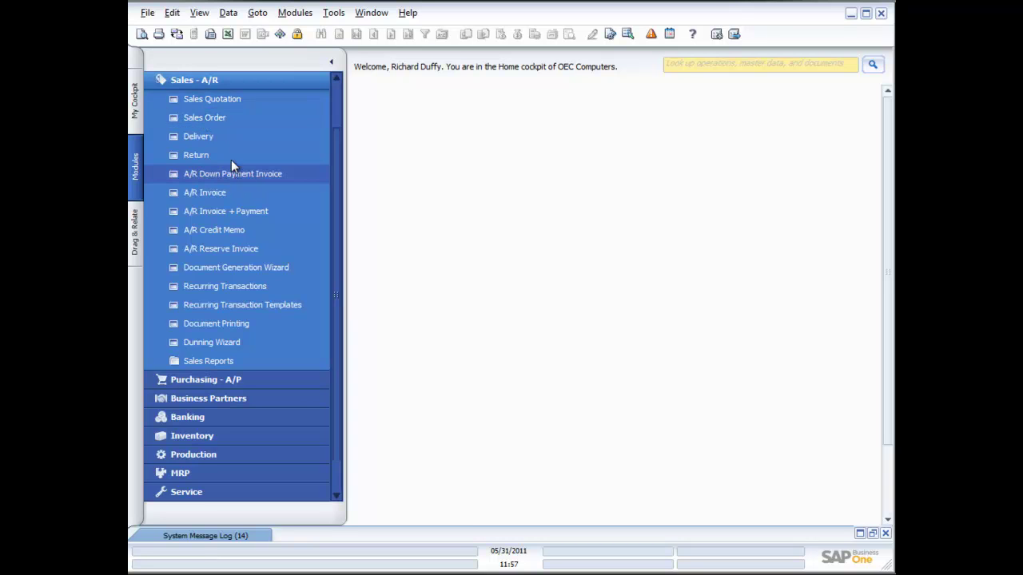
click(202, 101)
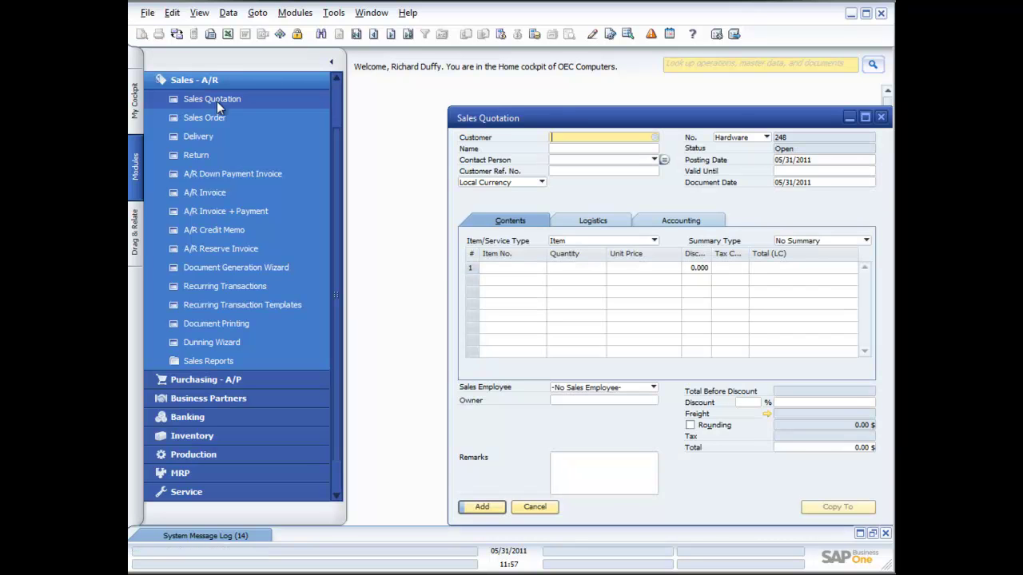
drag(553, 123, 489, 92)
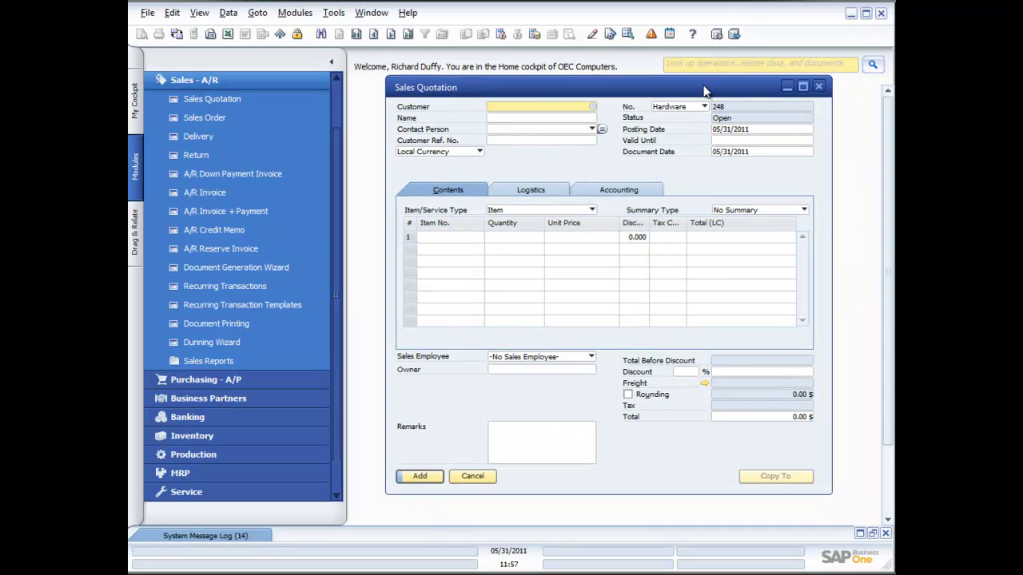
Look up the business partners with the * wildcard and choose Earthshaker Corporation as the quotation's customer
click(593, 107)
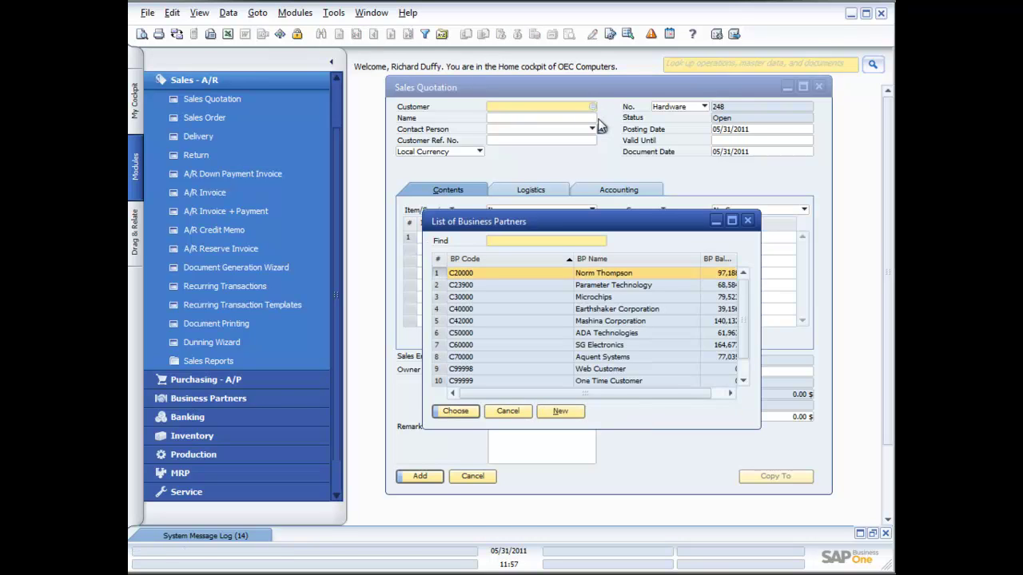
click(749, 221)
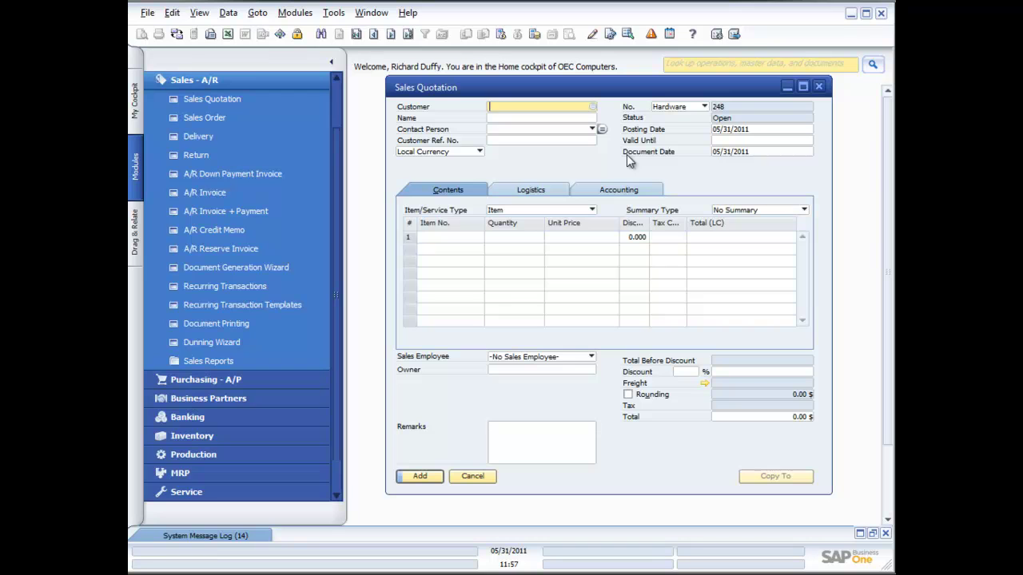
text(*)
key(Tab)
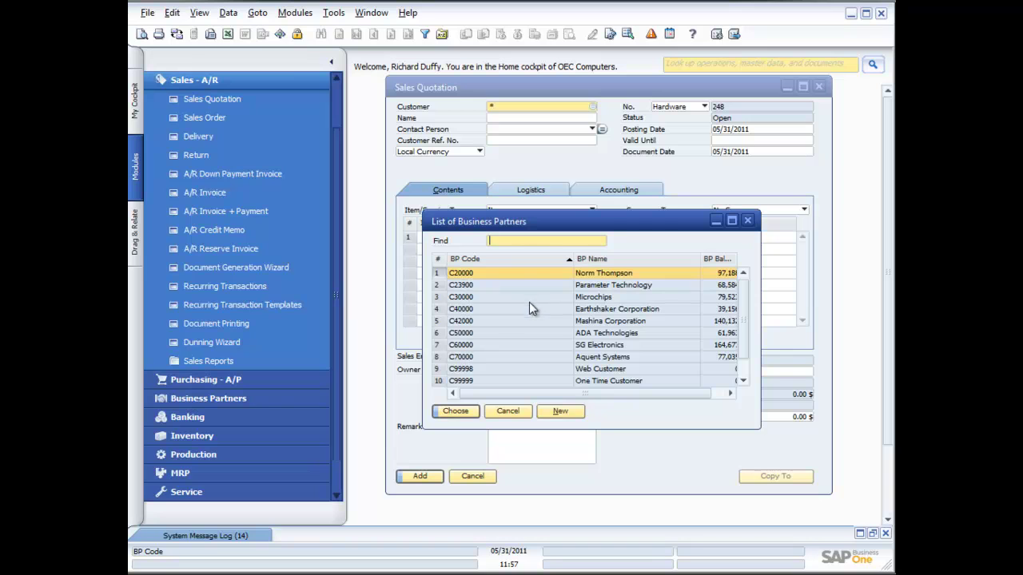
double_click(493, 308)
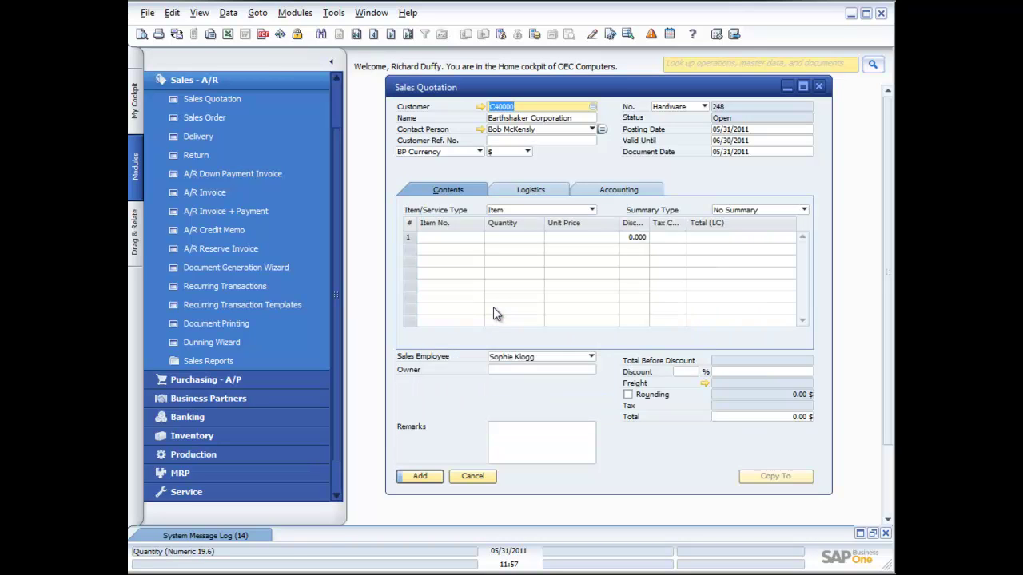
Review the quotation header's customer reference number, posting date, valid-until date and document date fields
click(500, 139)
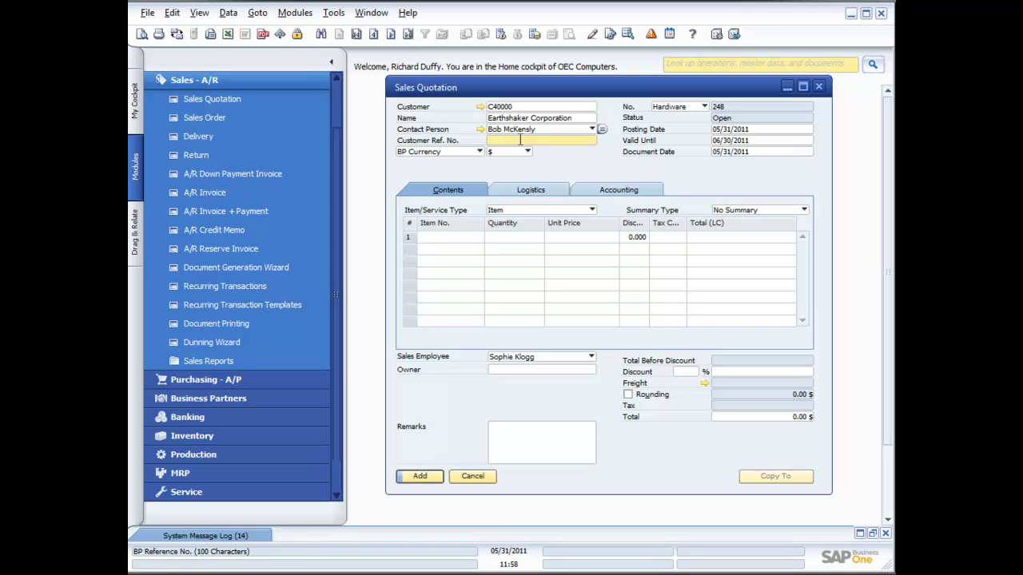
click(748, 131)
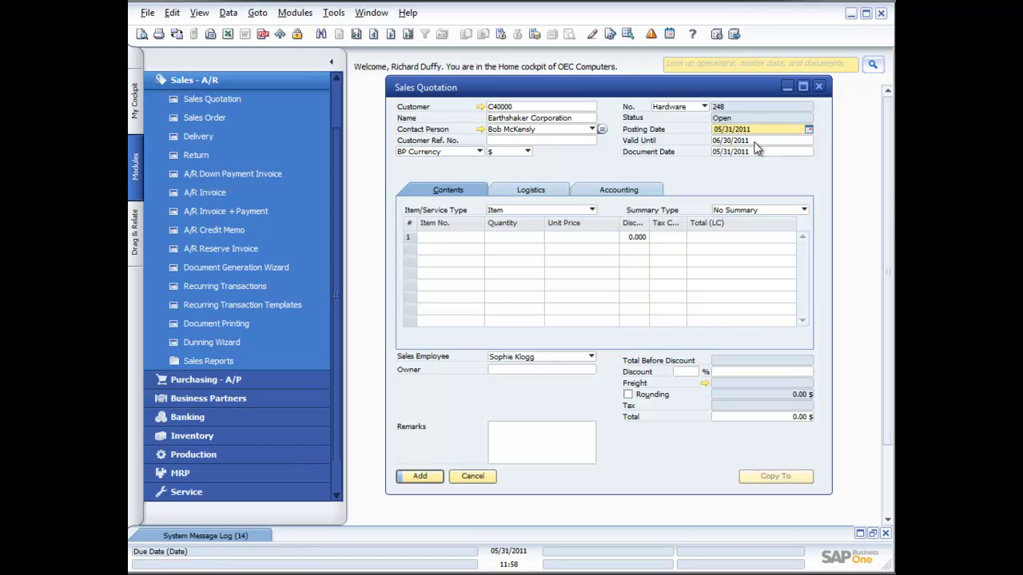
click(756, 142)
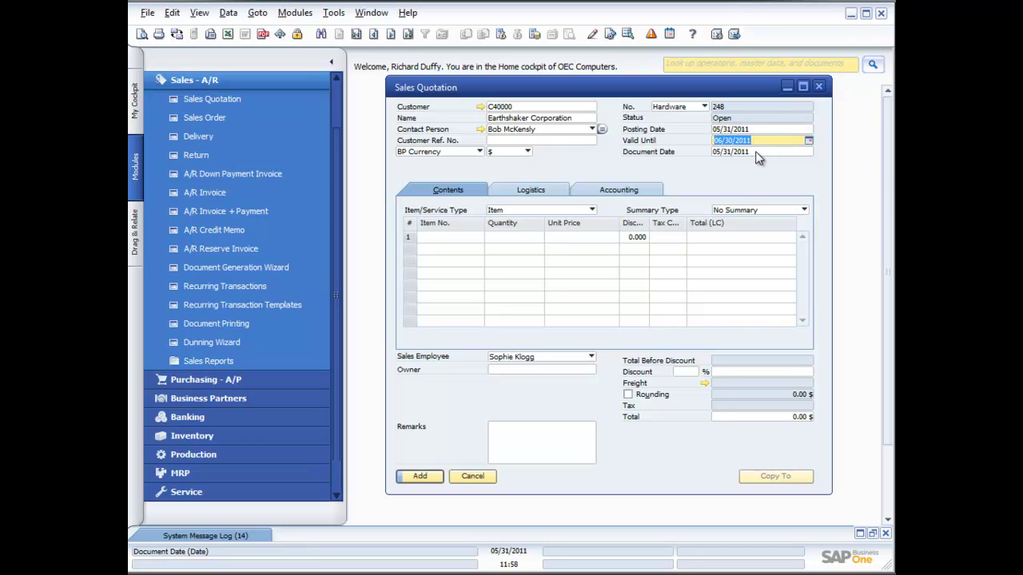
click(757, 153)
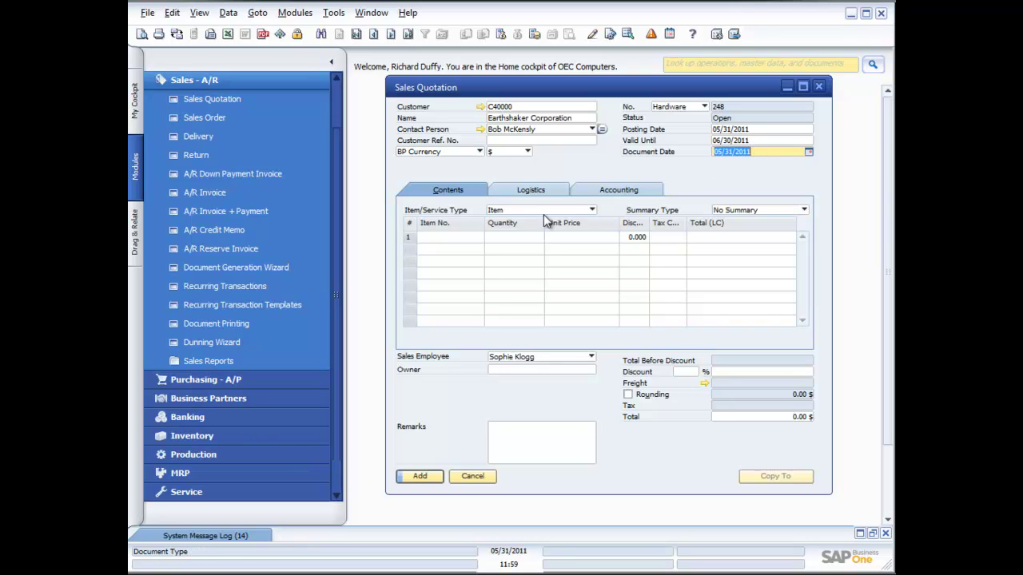
Add item A00001 (IBM Infoprint 1312) to the first quotation row with a quantity of 5
click(462, 237)
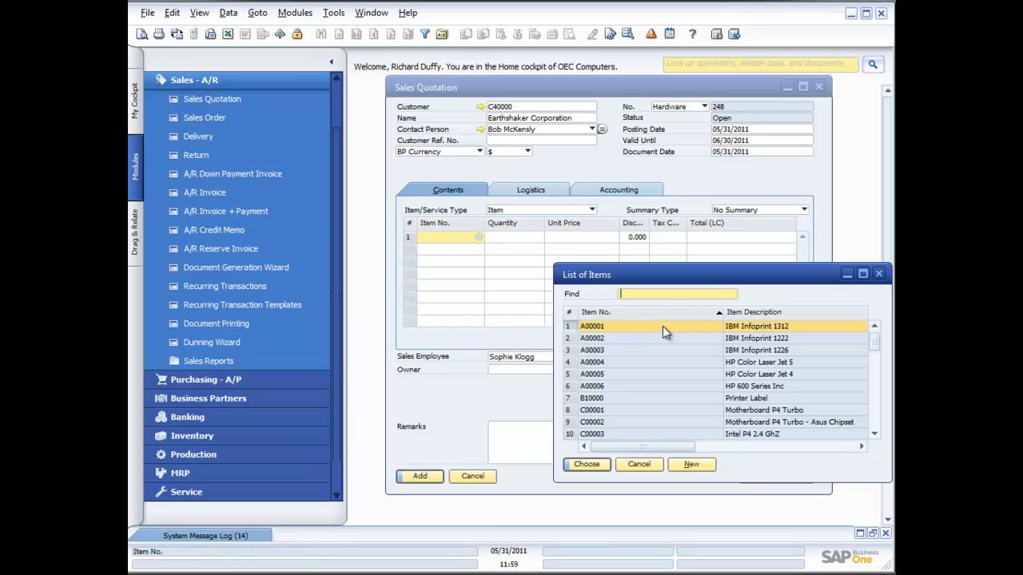
double_click(662, 326)
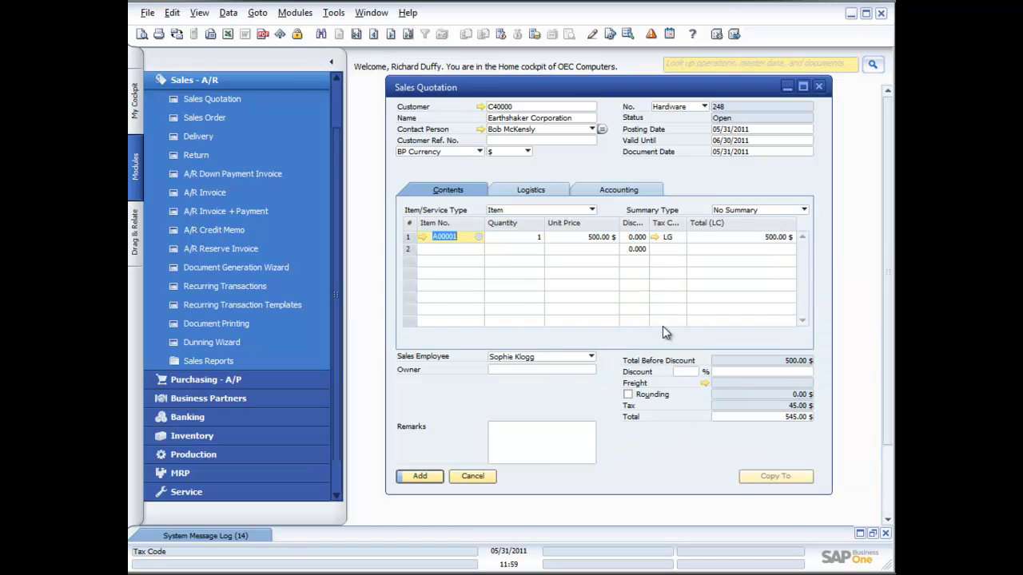
click(518, 237)
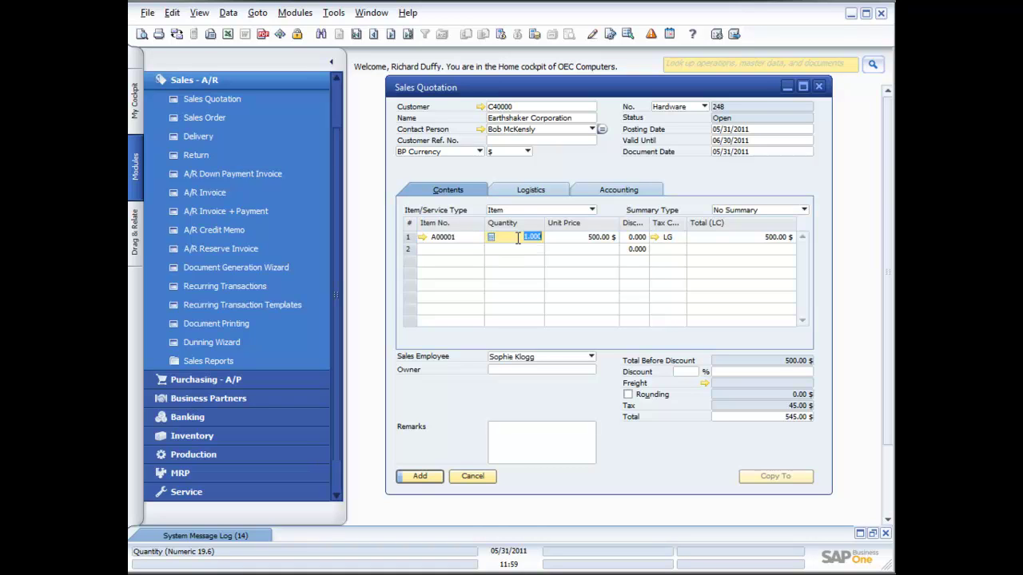
text(5)
key(Tab)
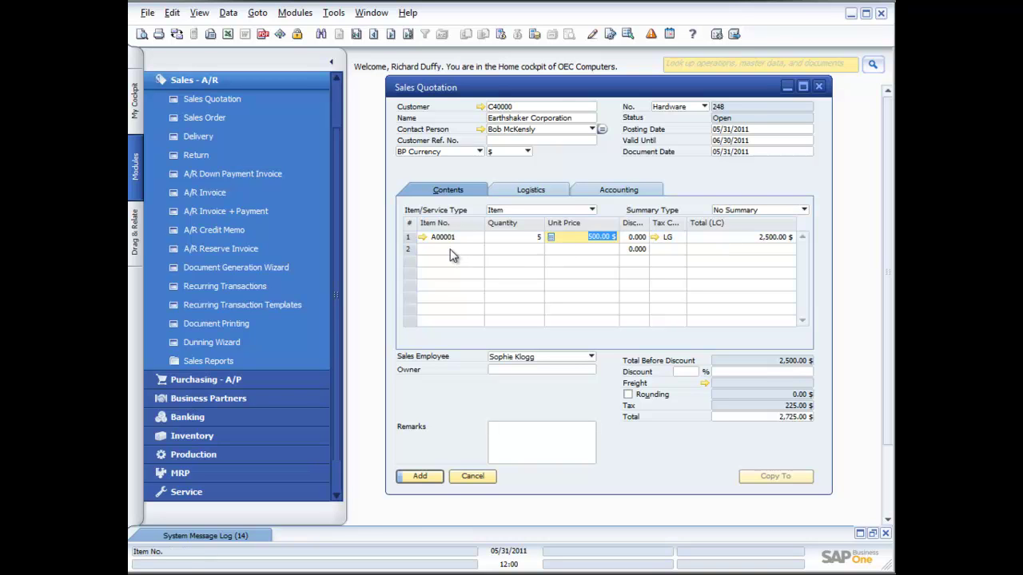
Add item A00002 (IBM Infoprint 1222) to the second row with a quantity of 5, and save the quotation
click(480, 251)
click(480, 251)
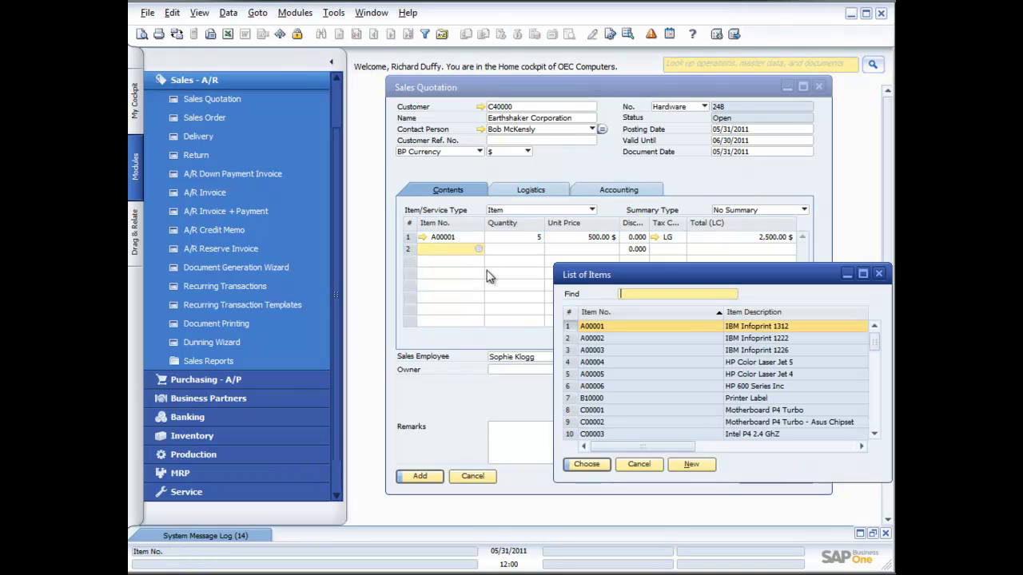
double_click(597, 338)
click(540, 249)
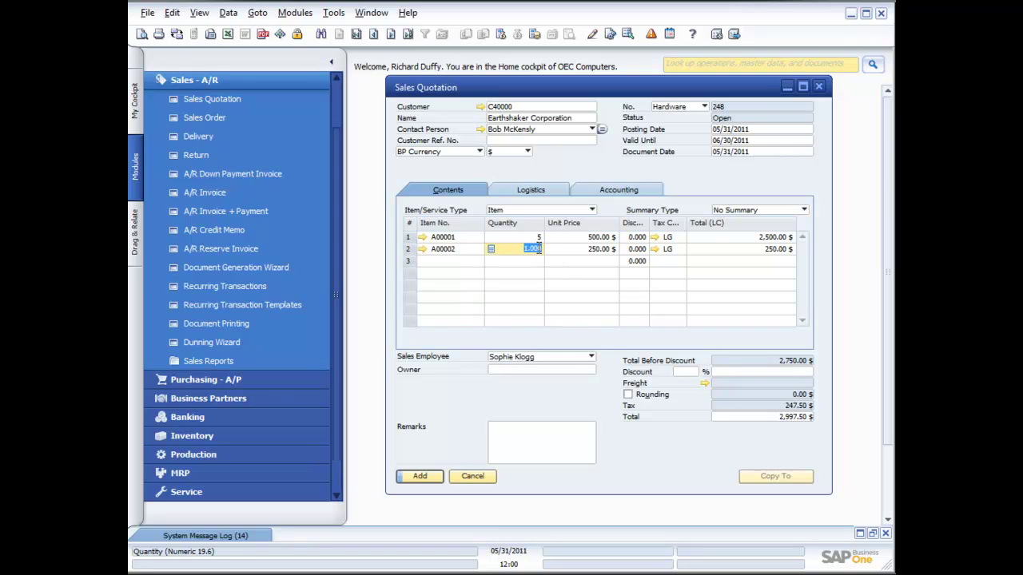
key(BackSpace)
text(5)
key(Tab)
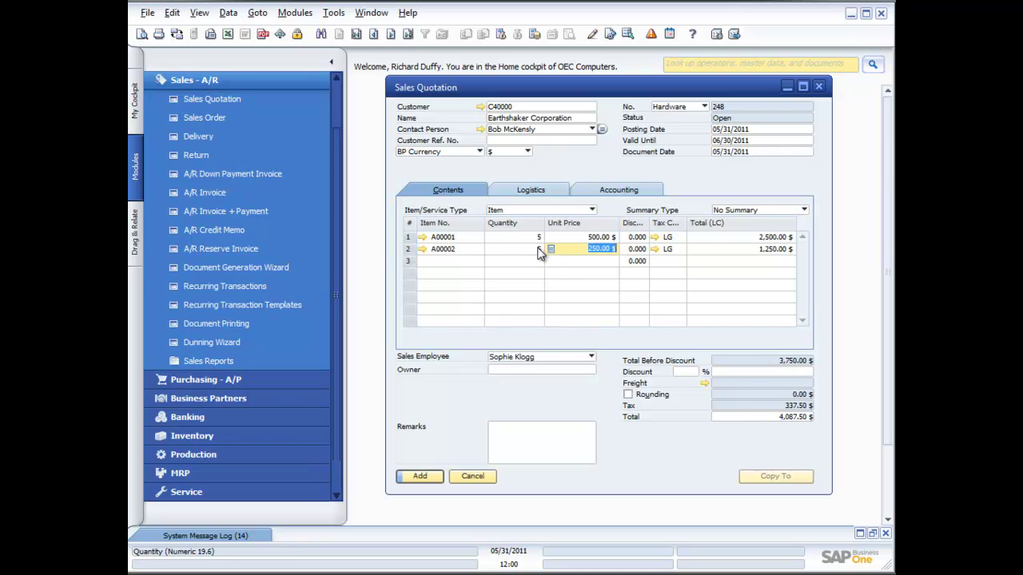
click(417, 476)
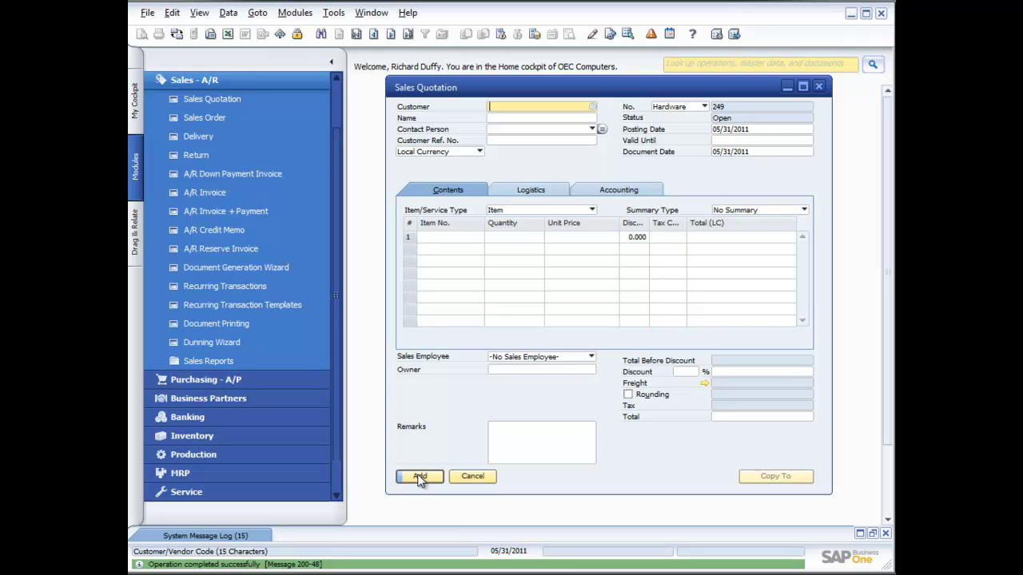
Reopen the last saved quotation and examine its gross profit calculation and the available base price options
click(410, 34)
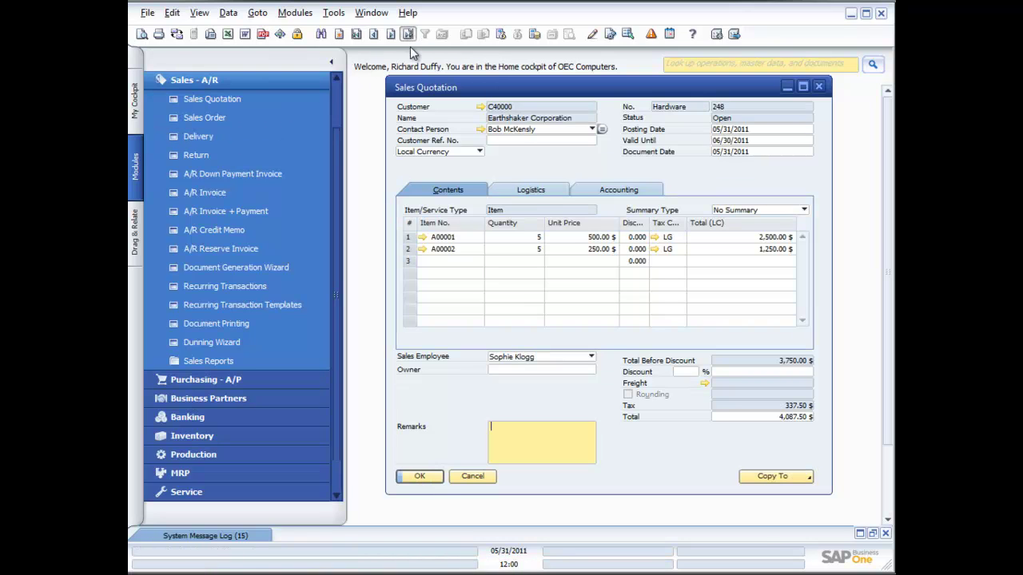
click(558, 249)
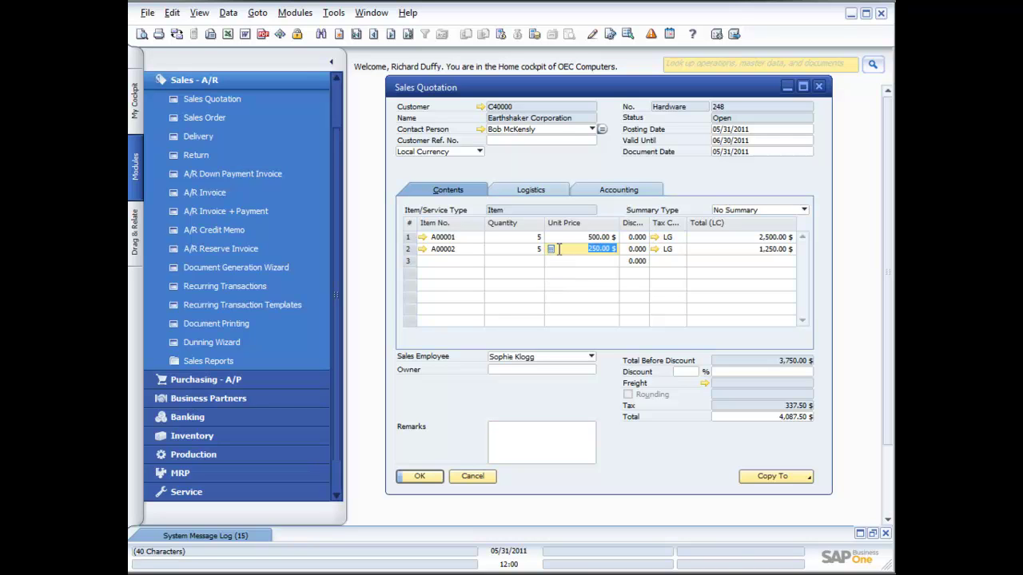
right_click(558, 249)
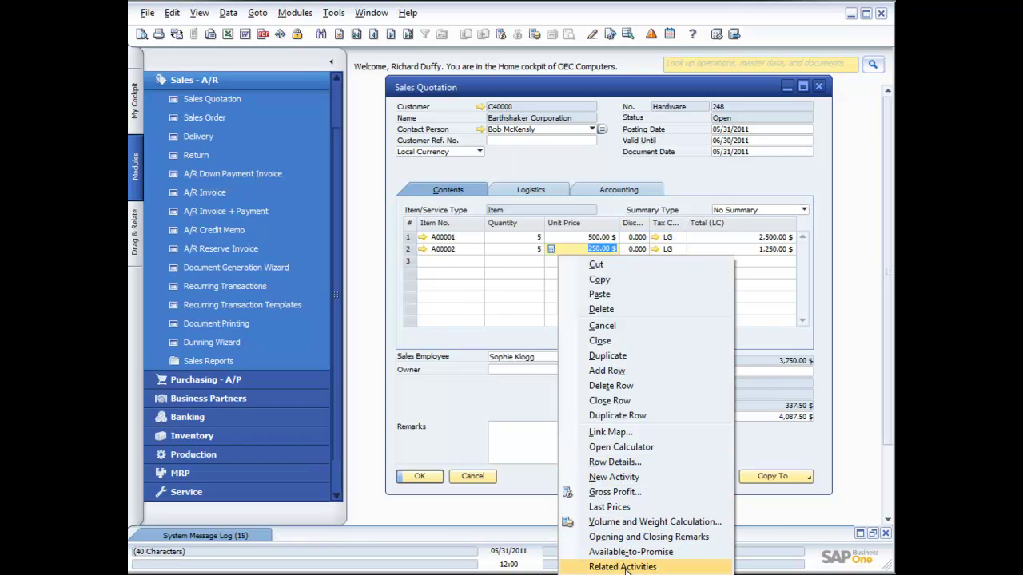
click(613, 492)
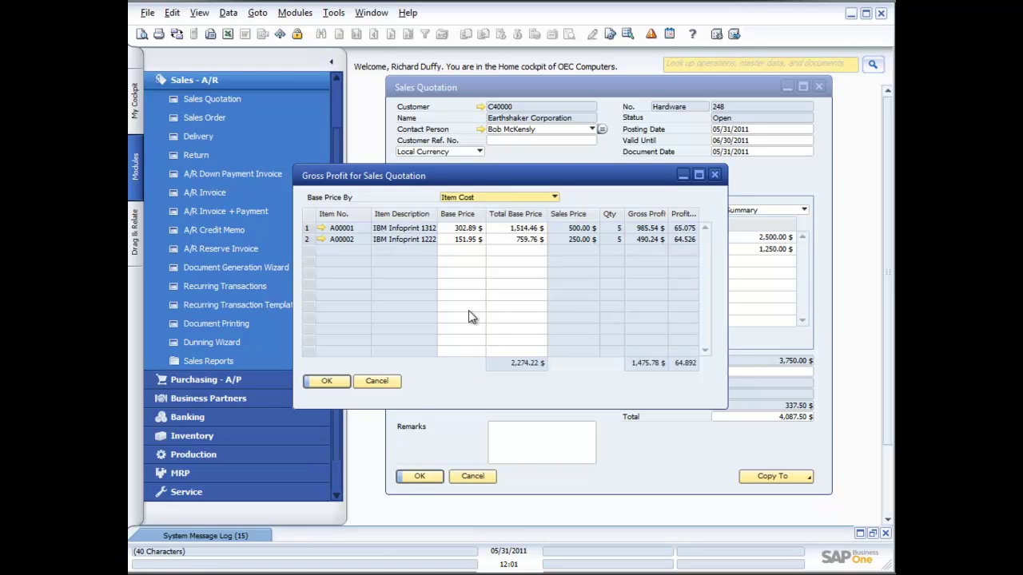
click(555, 196)
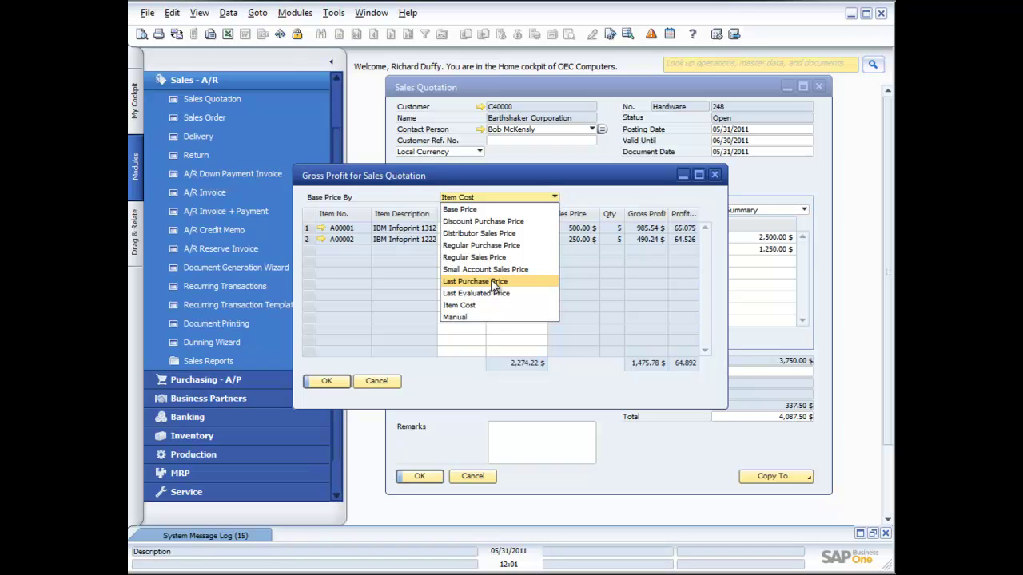
click(445, 381)
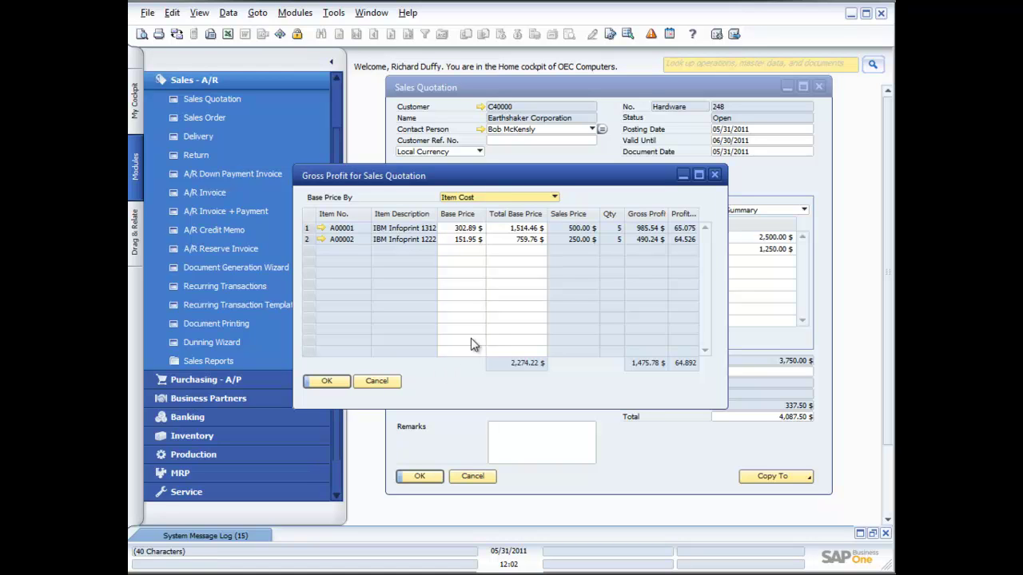
click(387, 384)
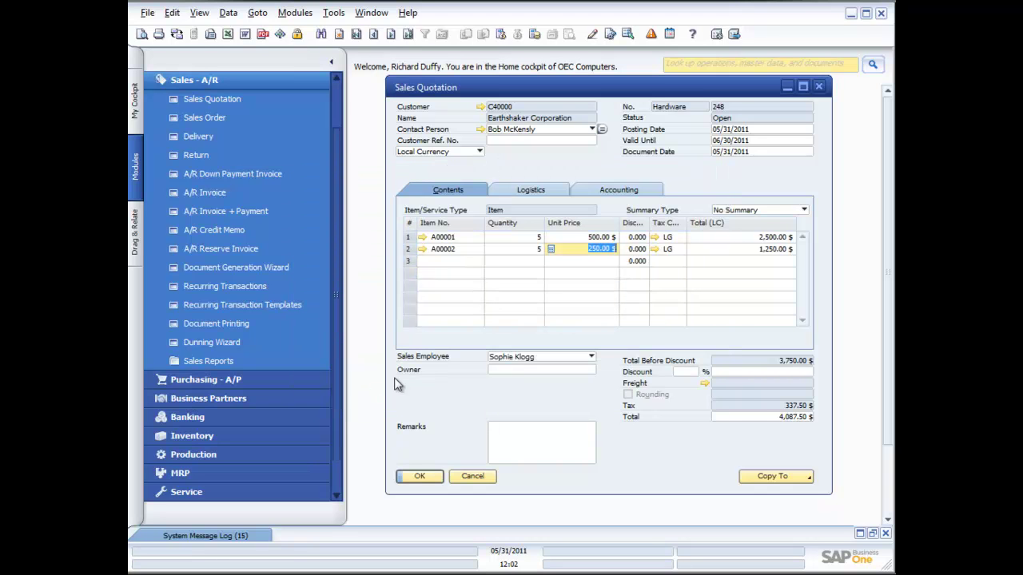
Examine the Available-to-Promise inventory status for item A00002 in the second quotation row, and close it
right_click(588, 255)
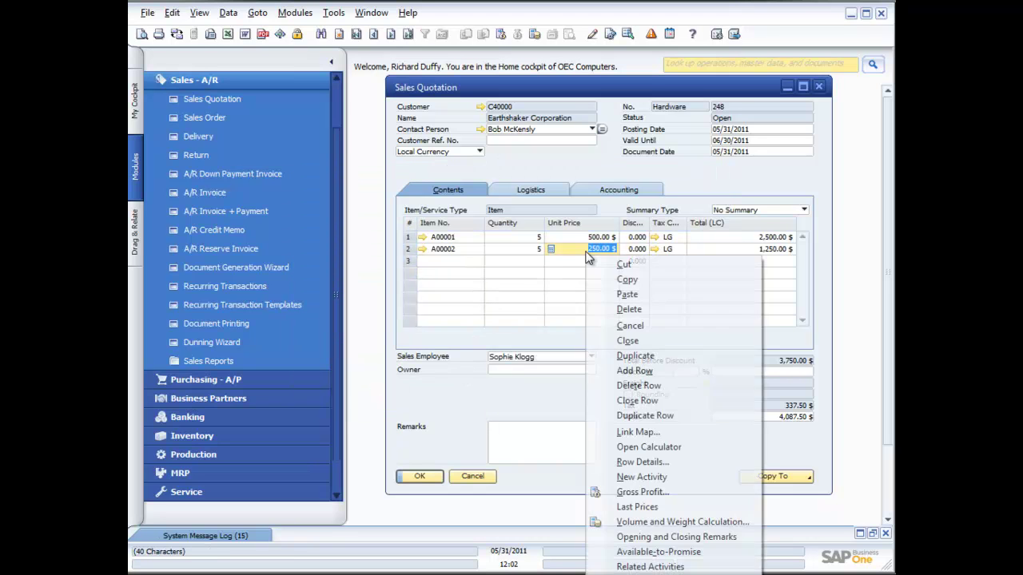
click(655, 552)
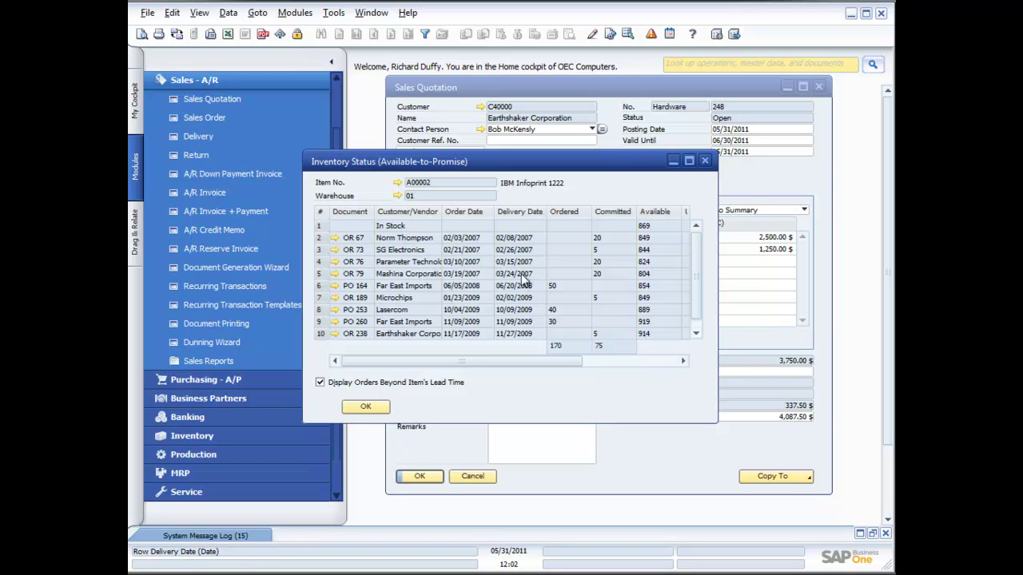
click(694, 334)
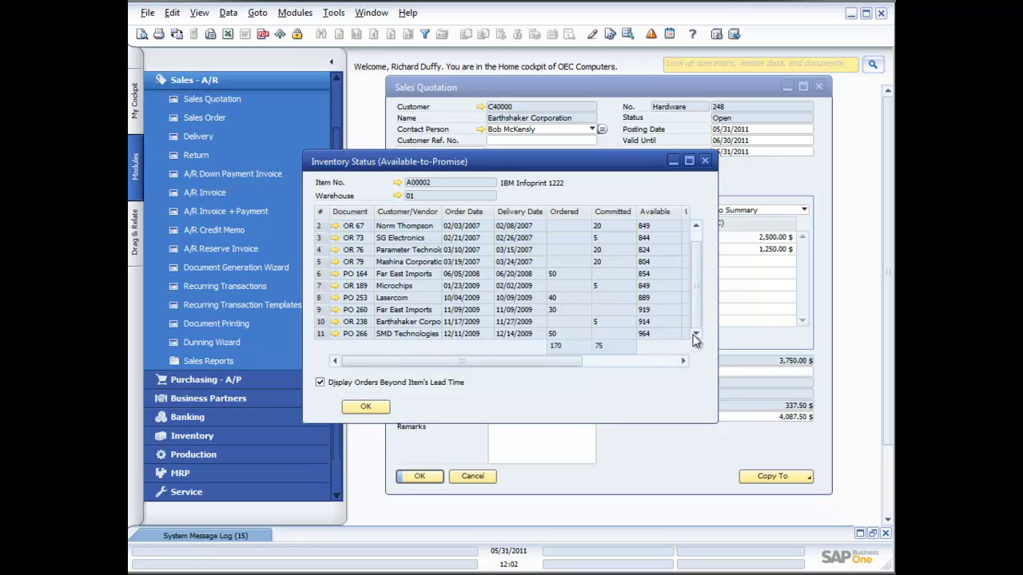
click(647, 362)
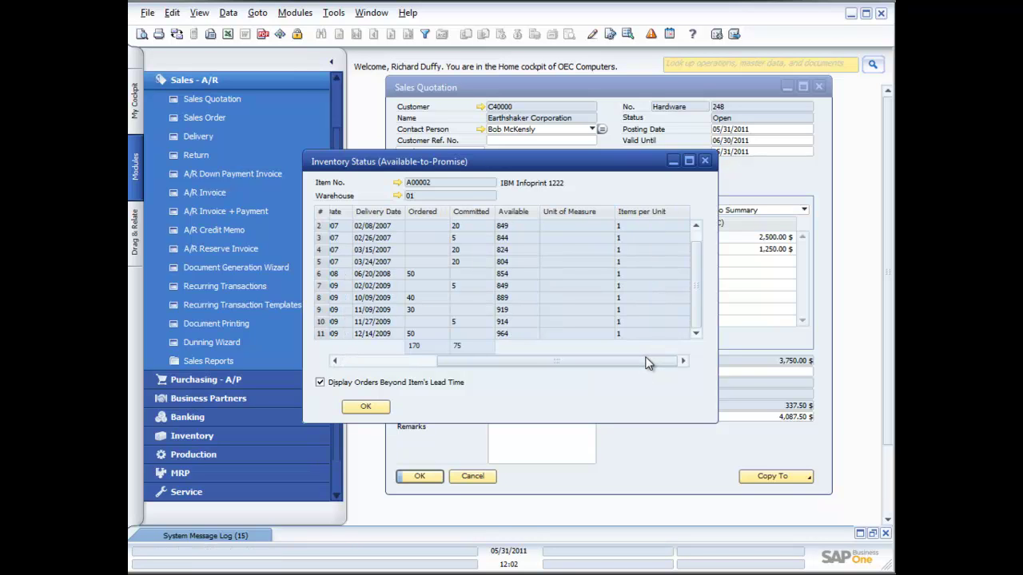
click(705, 161)
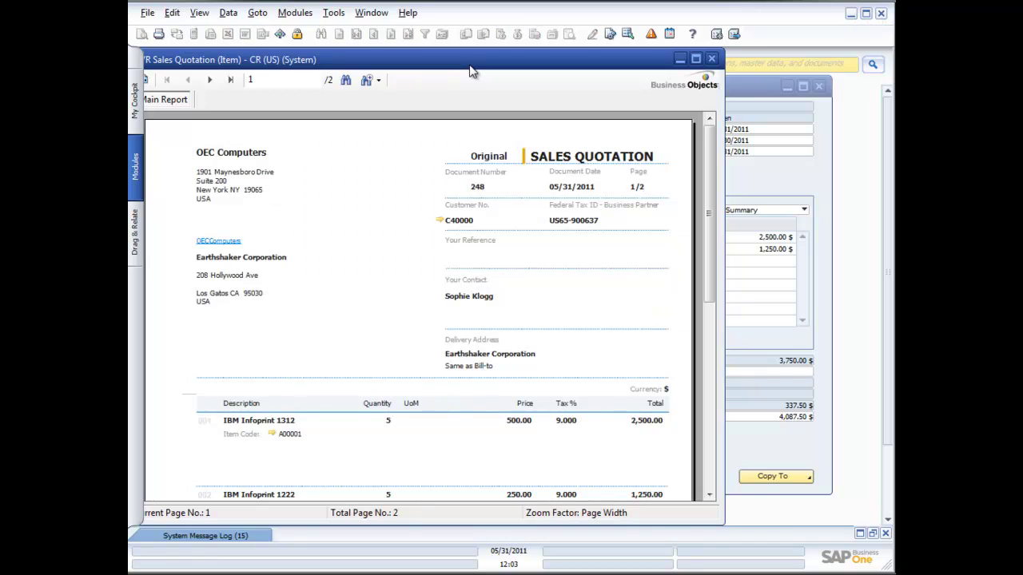
View the item master data for A00001 from the printed quotation preview, and return to the preview
drag(472, 72, 523, 69)
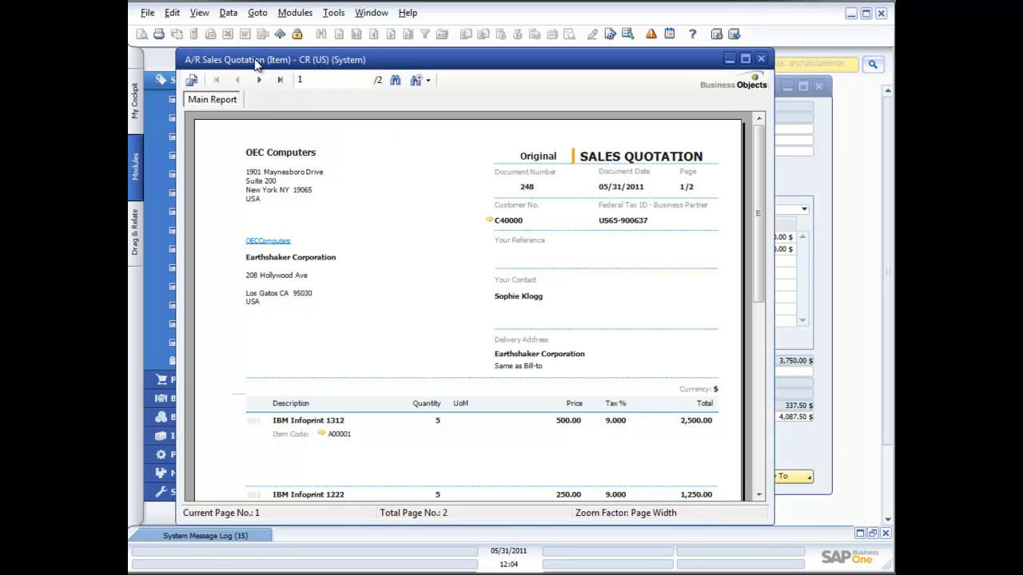
click(322, 436)
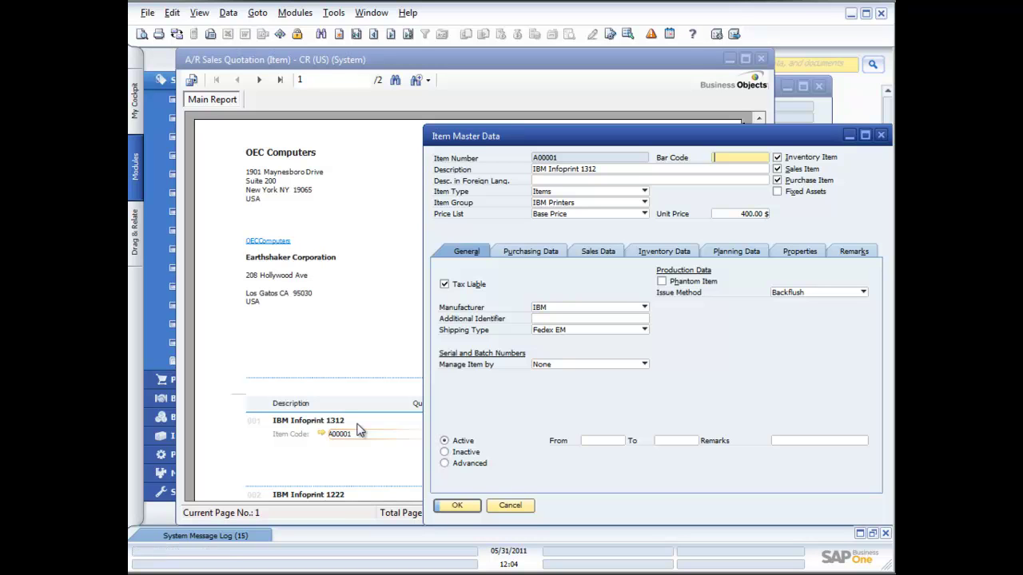
click(881, 135)
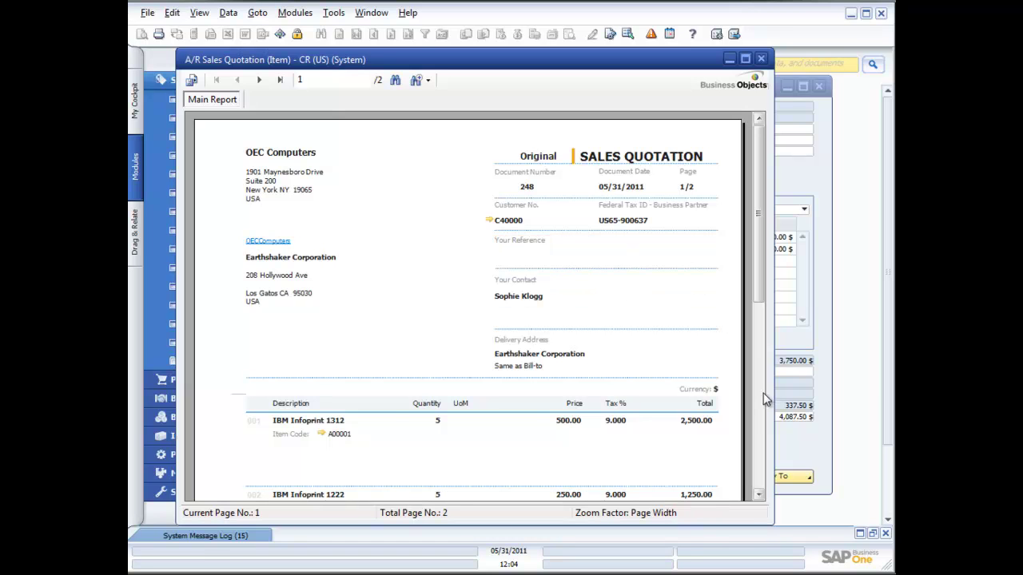
Look through the rest of the first page of the printed sales quotation preview, and close the preview
click(760, 412)
drag(760, 407, 769, 214)
click(763, 61)
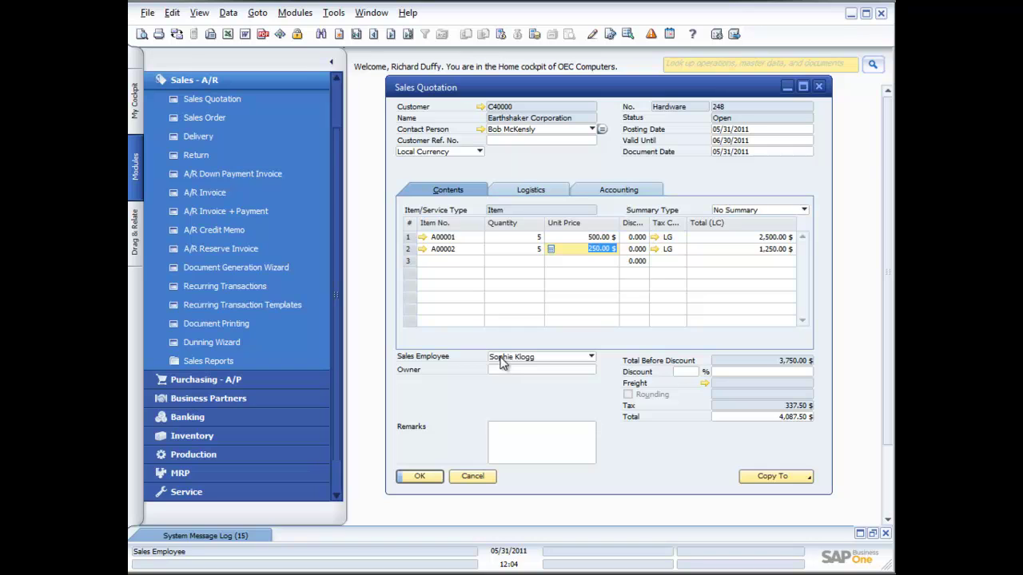
Copy the quotation to a sales order and set its delivery date to 06/02/2011, applying that date to the existing rows
click(805, 482)
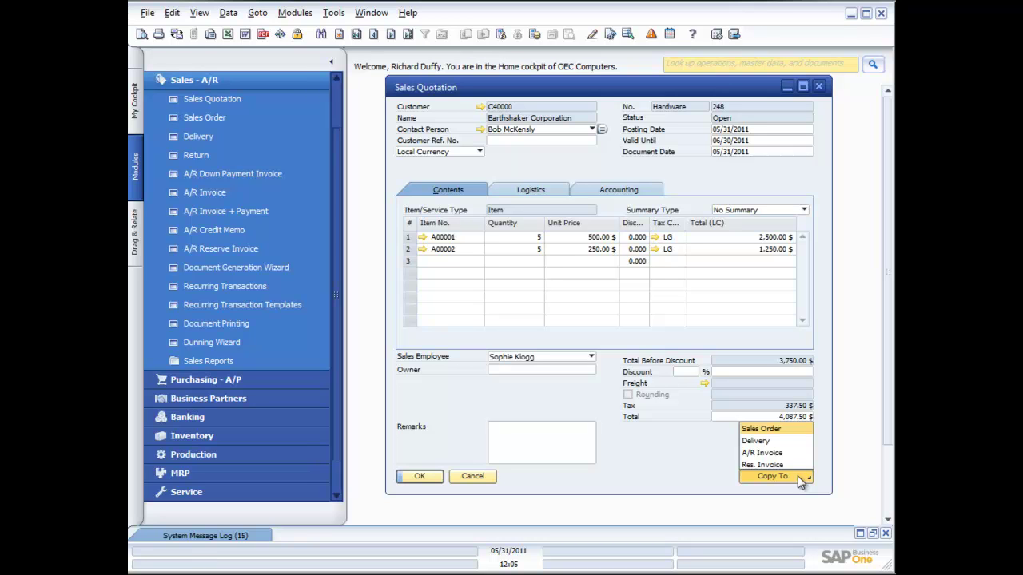
click(779, 433)
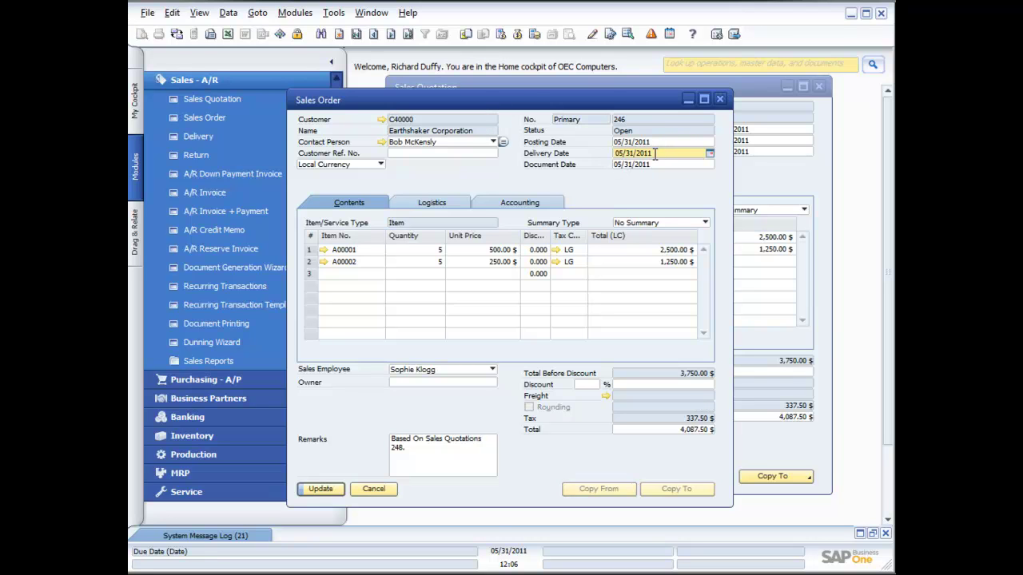
drag(634, 152, 616, 153)
text(06/02)
click(660, 170)
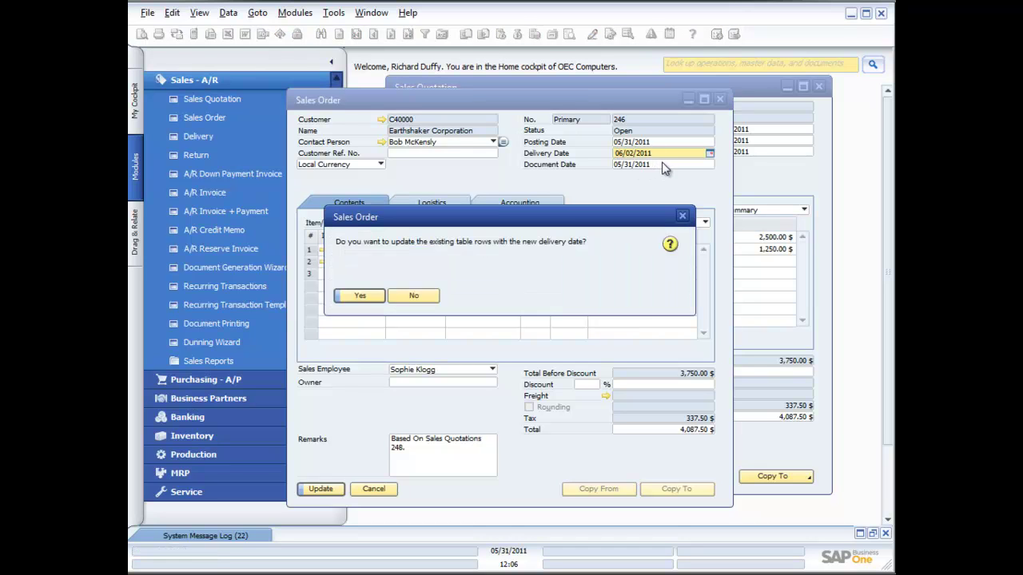
click(359, 297)
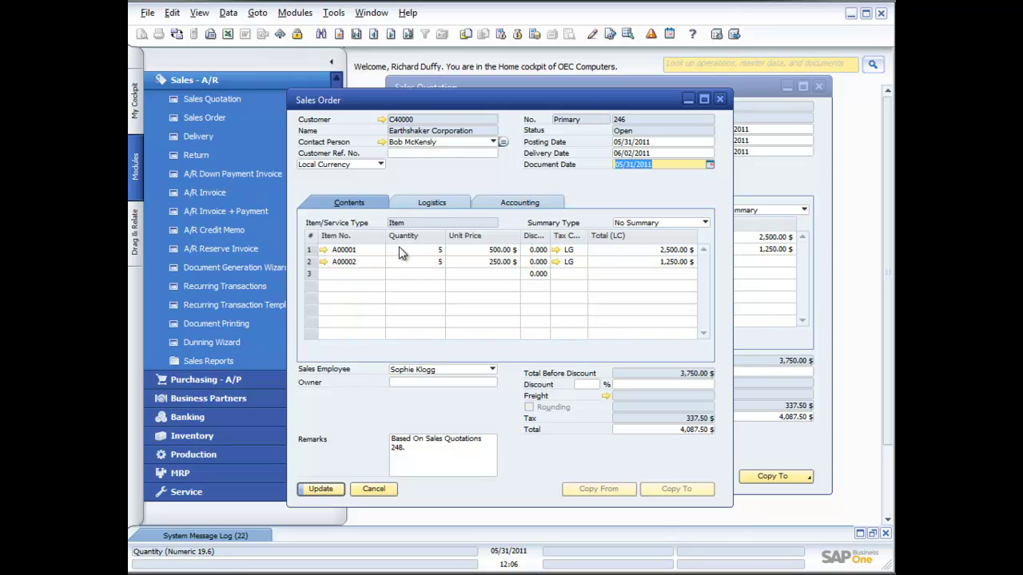
Open the row details for item A00001 in the sales order and examine all of its fields through to Width
right_click(479, 252)
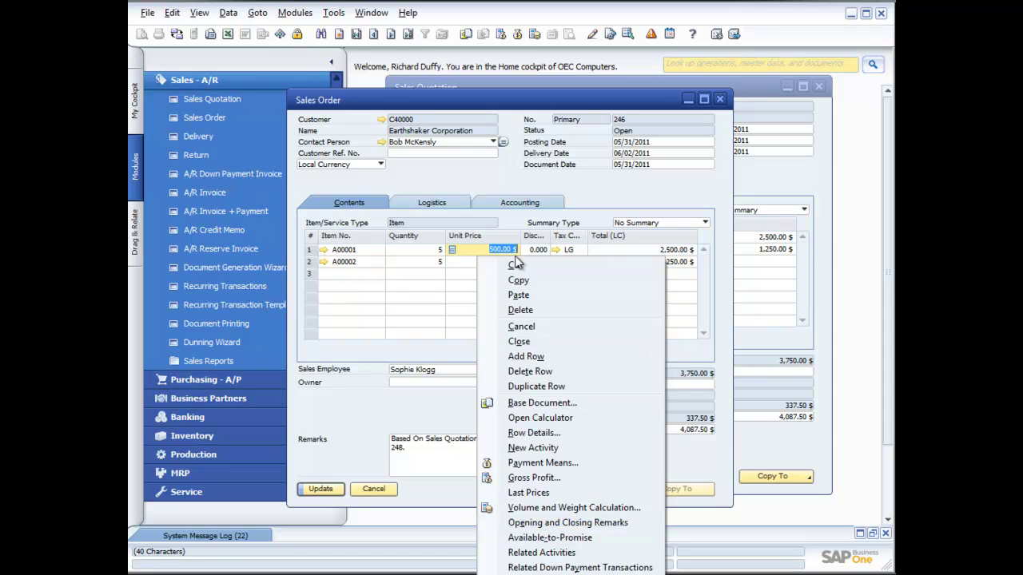
click(424, 250)
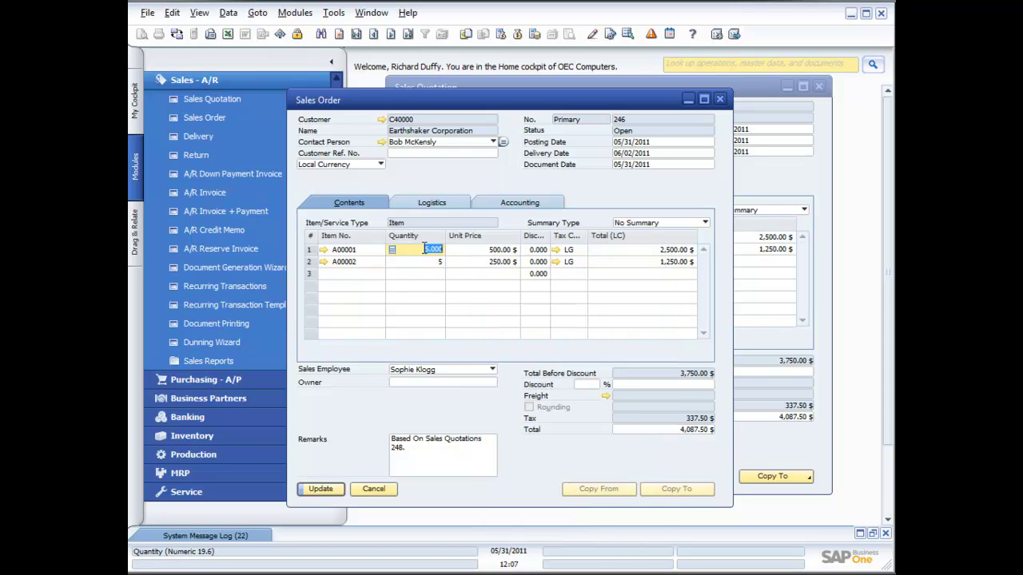
click(480, 250)
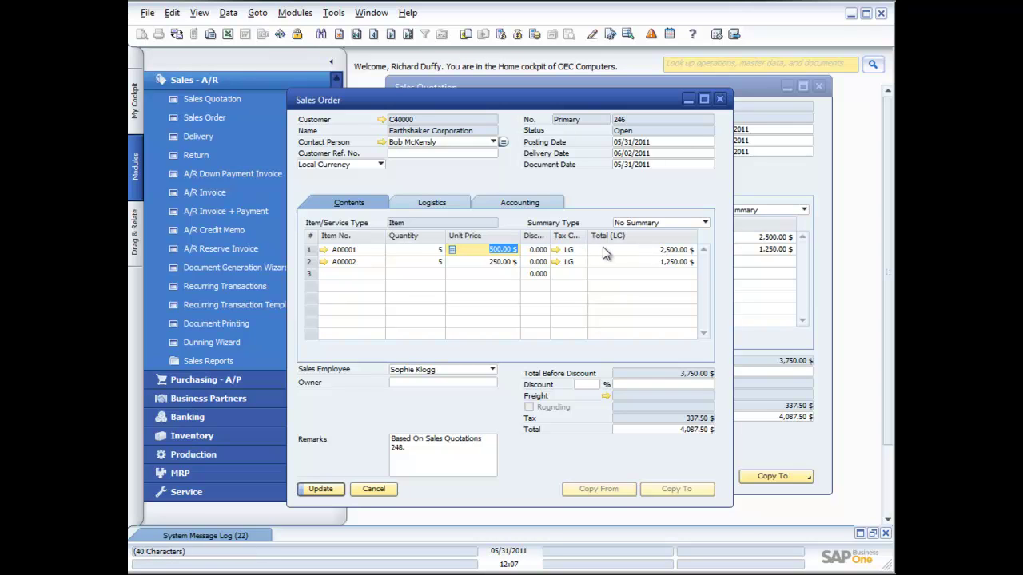
drag(521, 103, 452, 72)
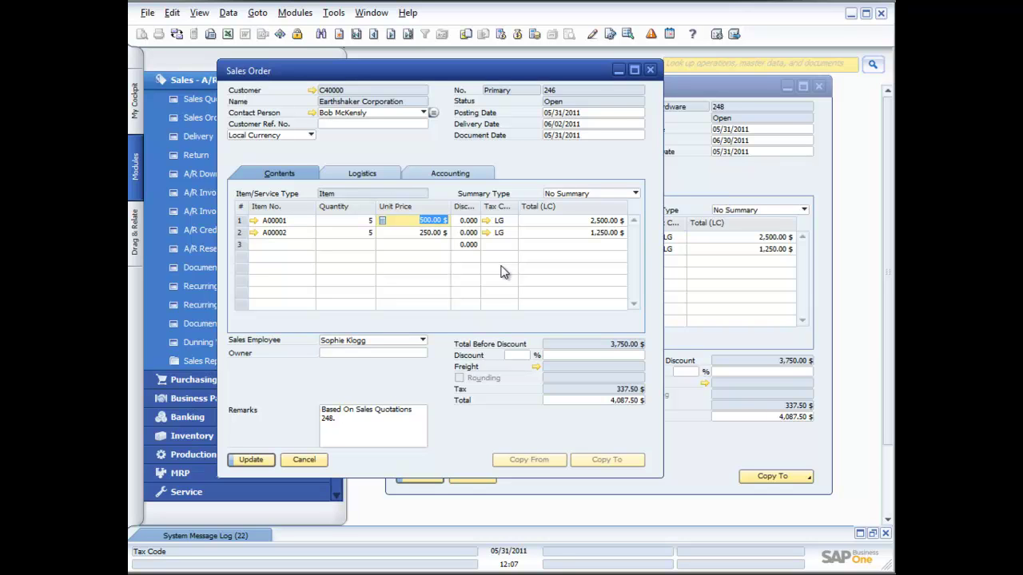
key(ctrl+l)
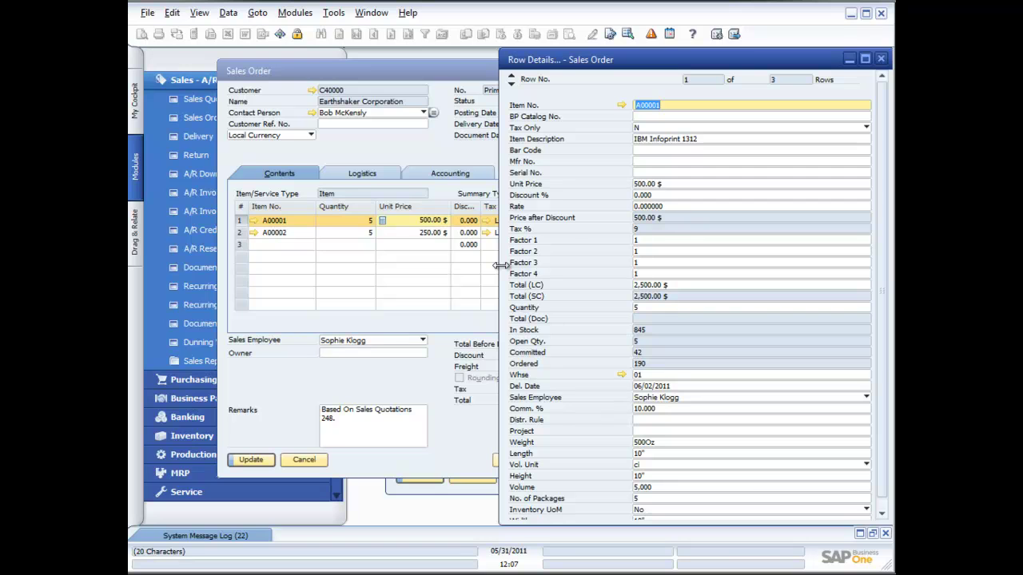
drag(387, 74, 323, 67)
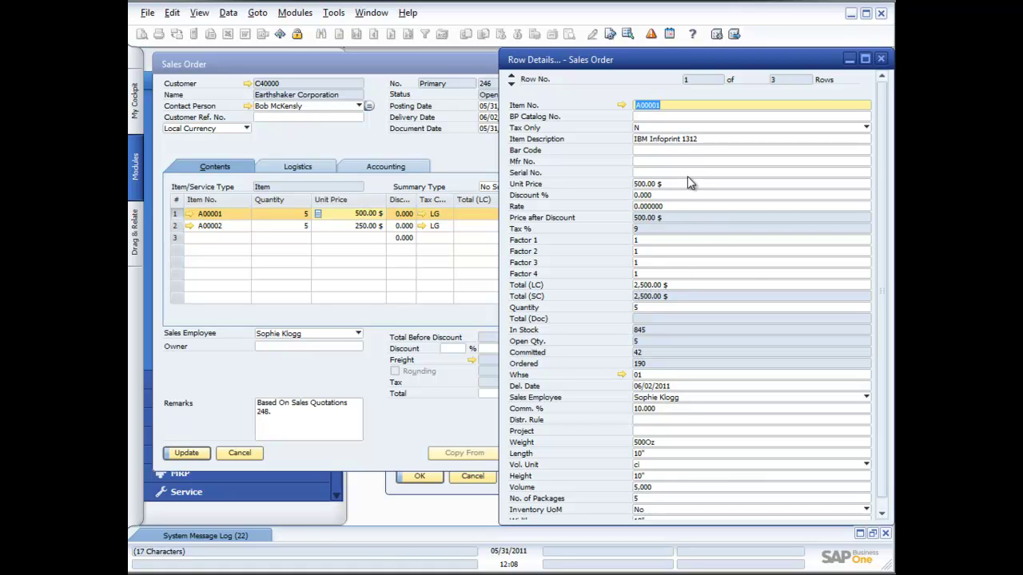
click(657, 149)
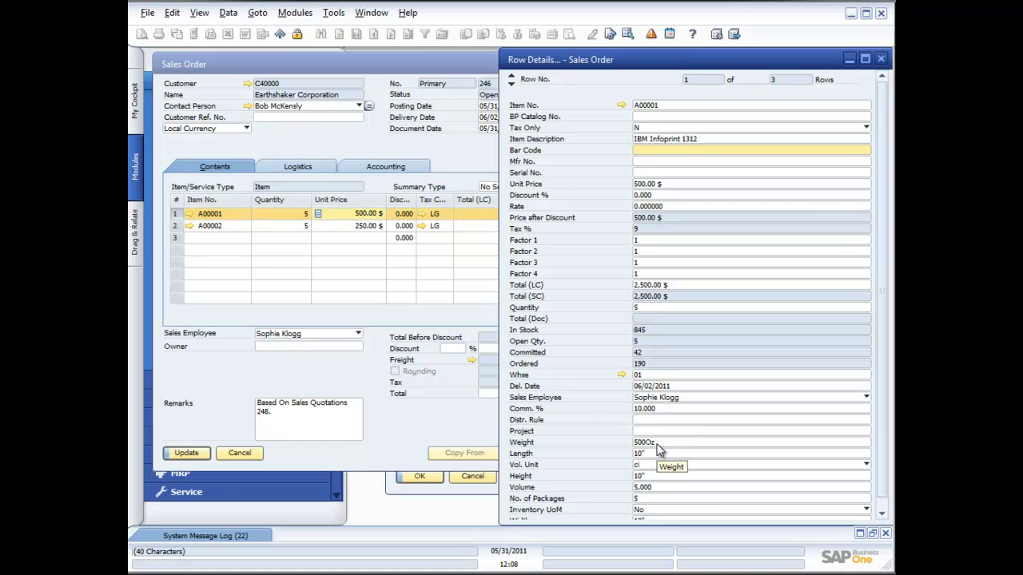
scroll(658, 450, down, 1)
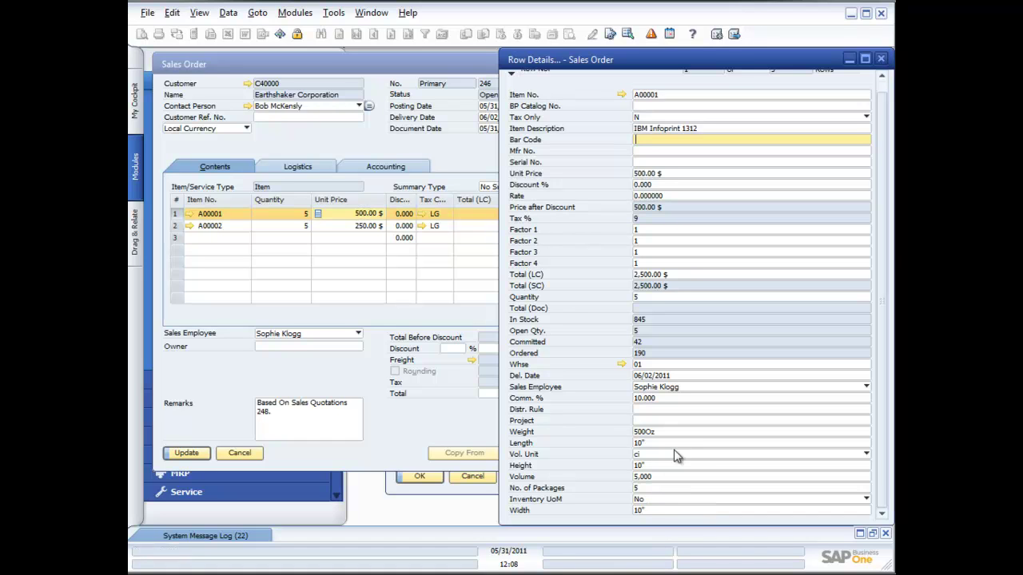
Examine the stock by warehouse for A00001 from the row's warehouse field, and close the row details without choosing another warehouse
click(661, 364)
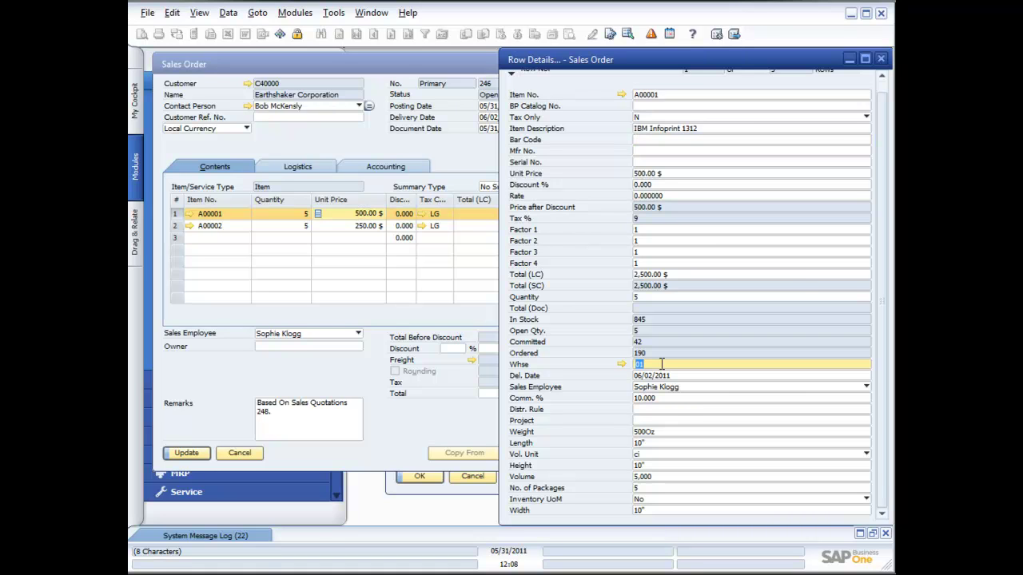
key(Tab)
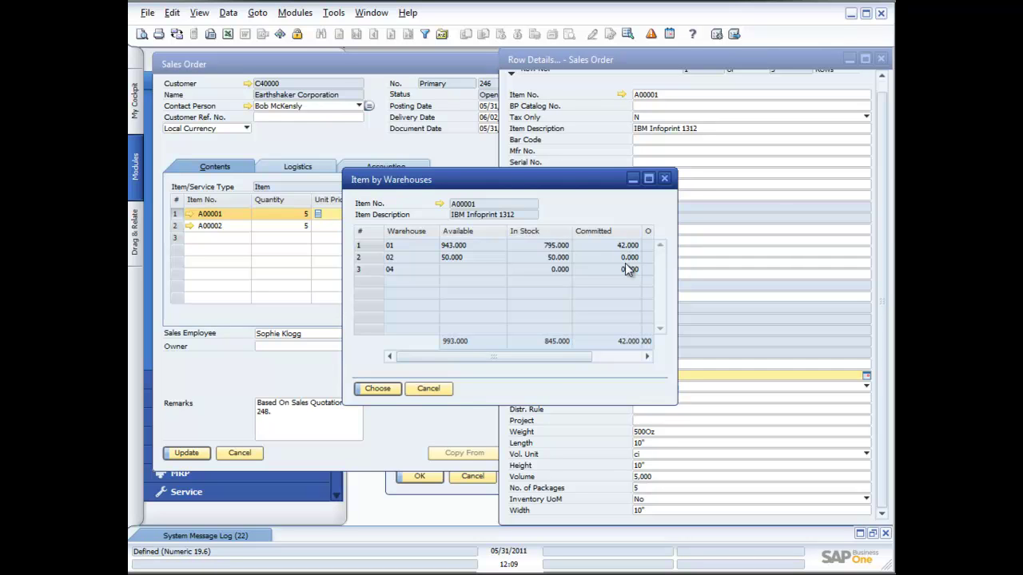
click(432, 389)
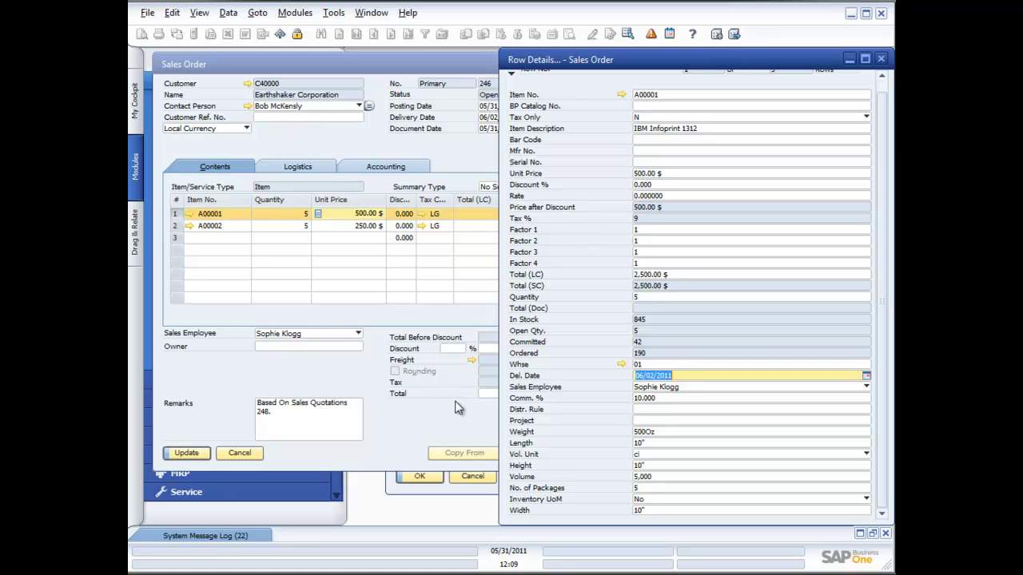
click(881, 60)
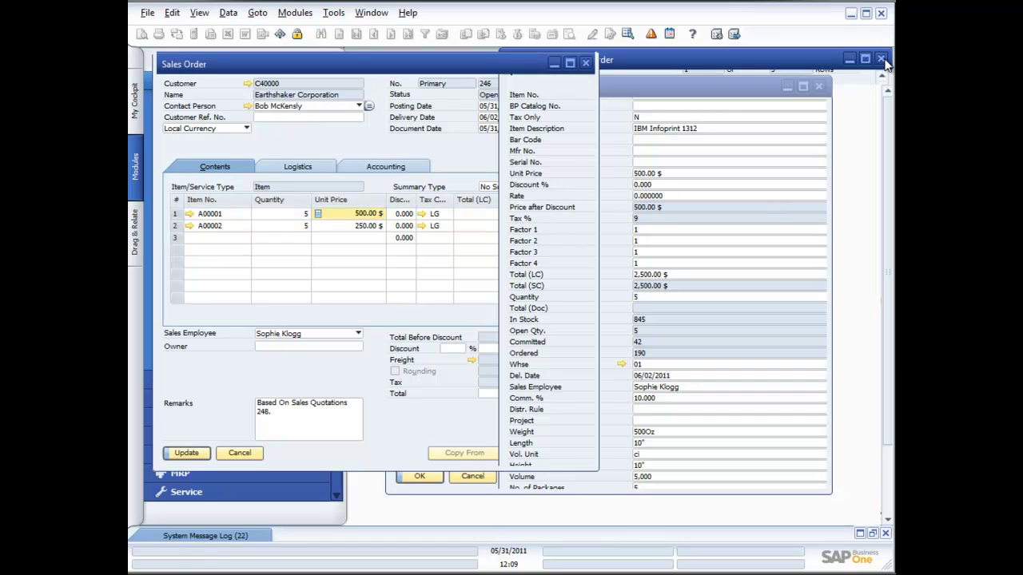
Maximize the sales order, open its form settings and examine the row format column options
click(569, 62)
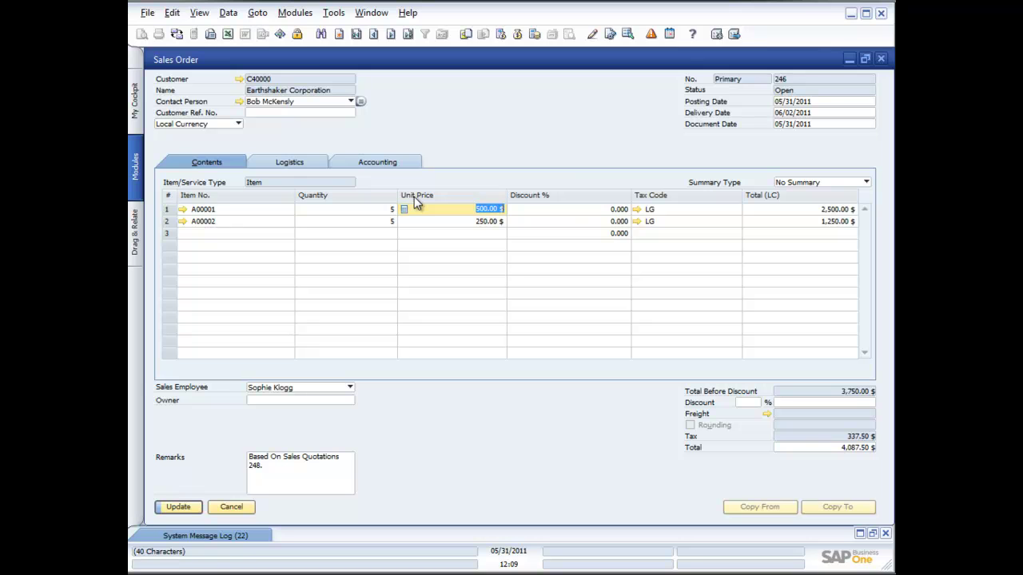
click(334, 14)
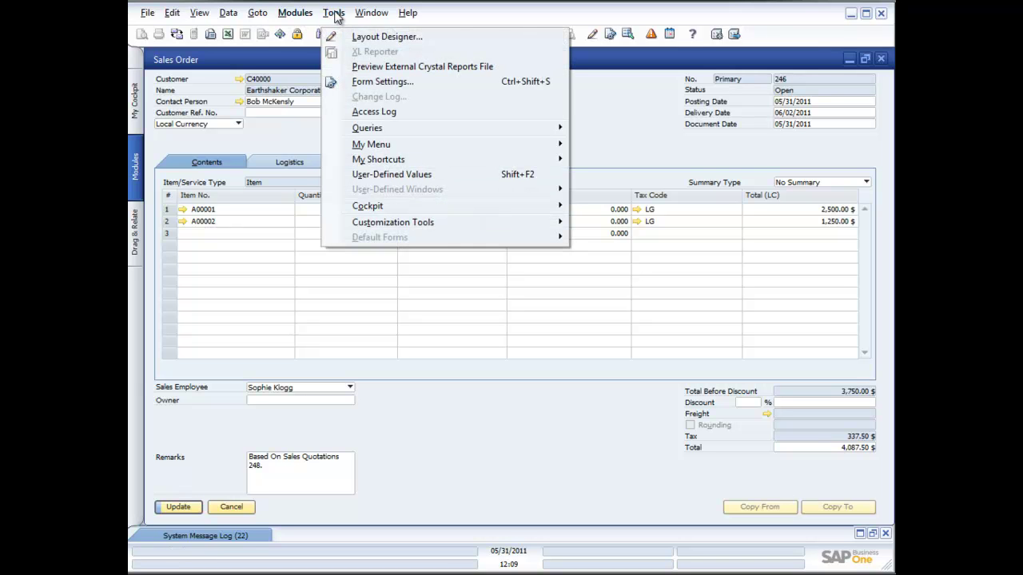
click(384, 81)
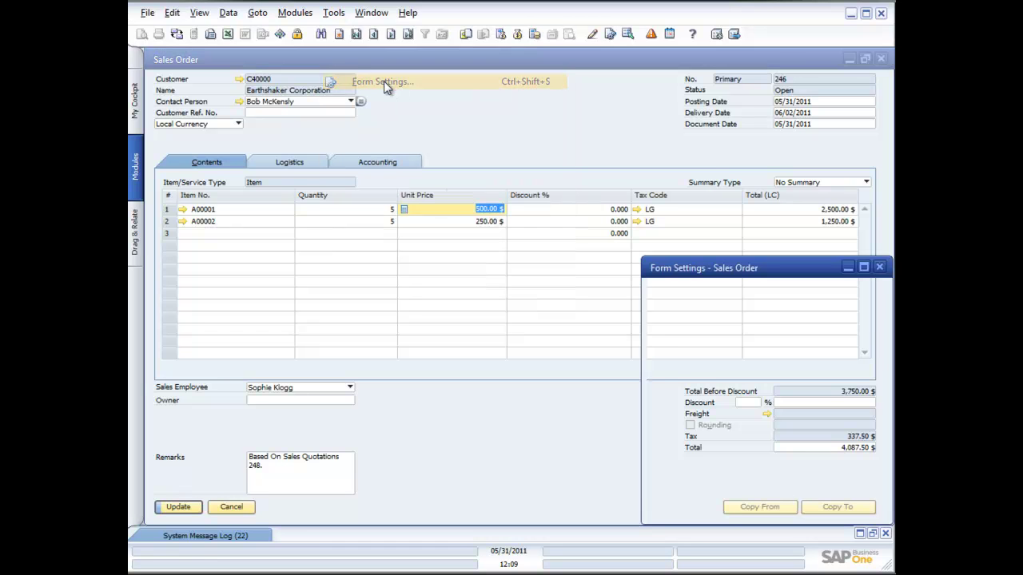
drag(723, 270, 431, 236)
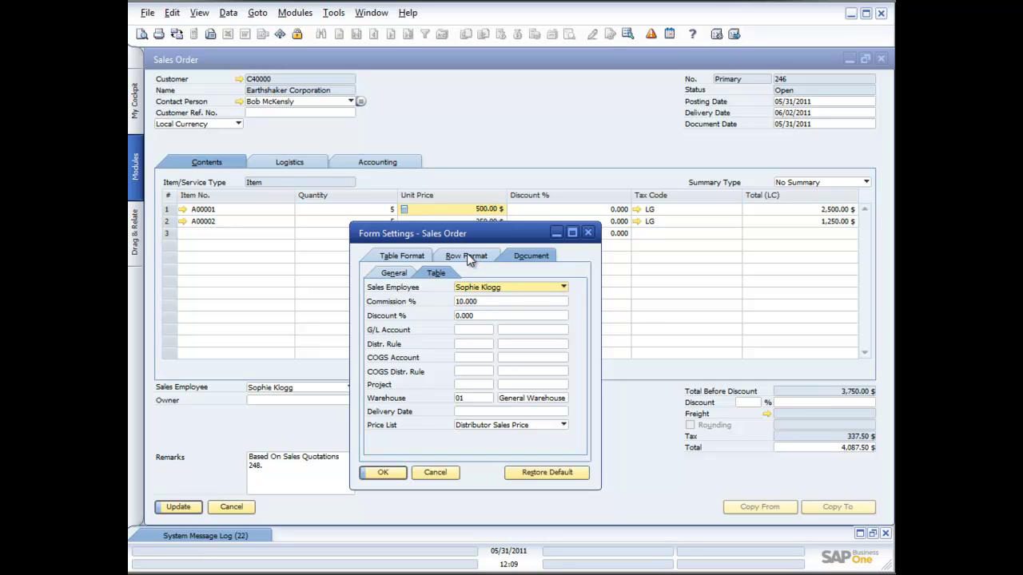
click(470, 258)
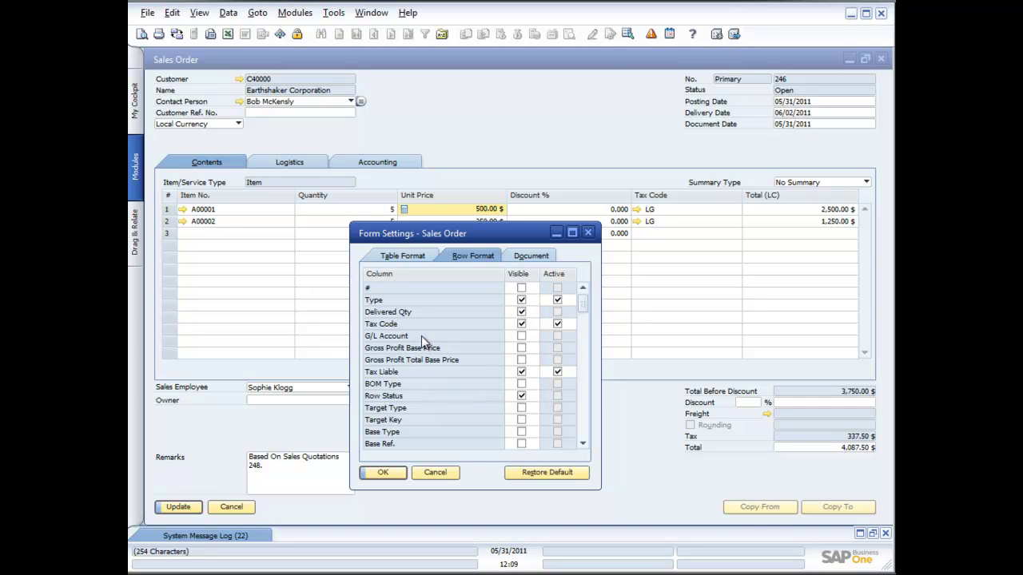
click(557, 299)
click(557, 299)
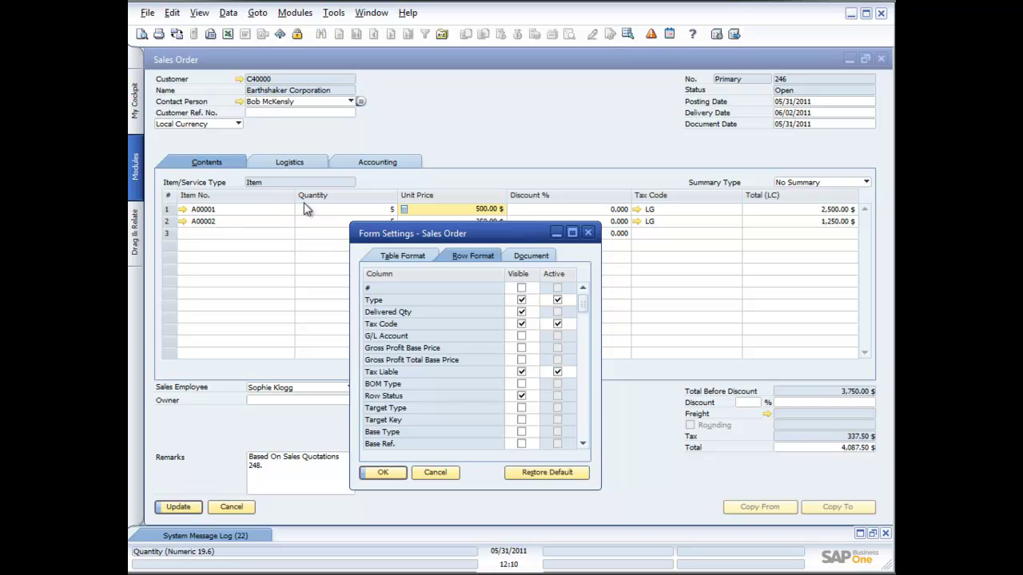
Make the Whse column visible and active in the order's table format, place it directly before Unit Price, and apply the settings
click(412, 255)
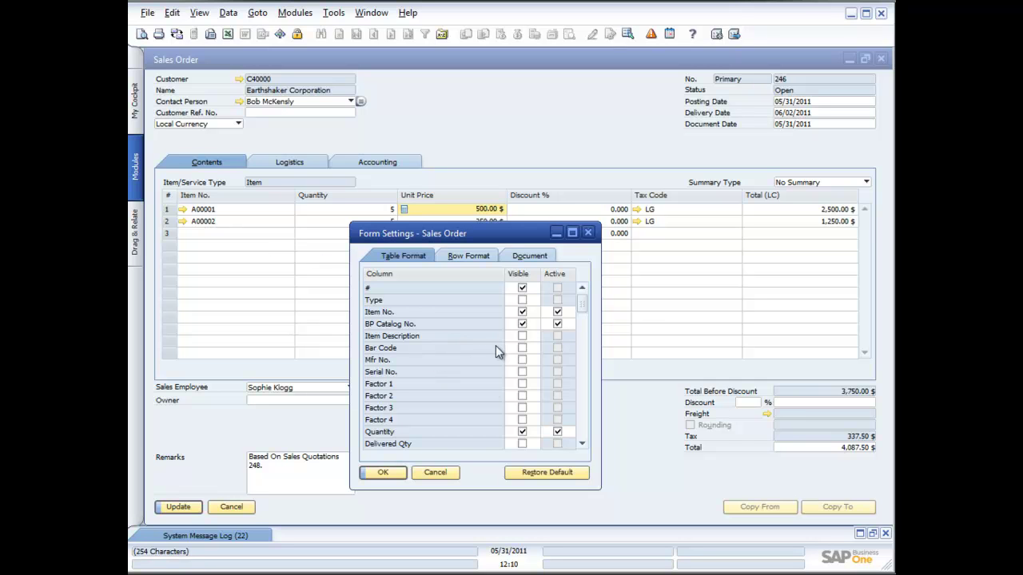
drag(583, 445, 582, 445)
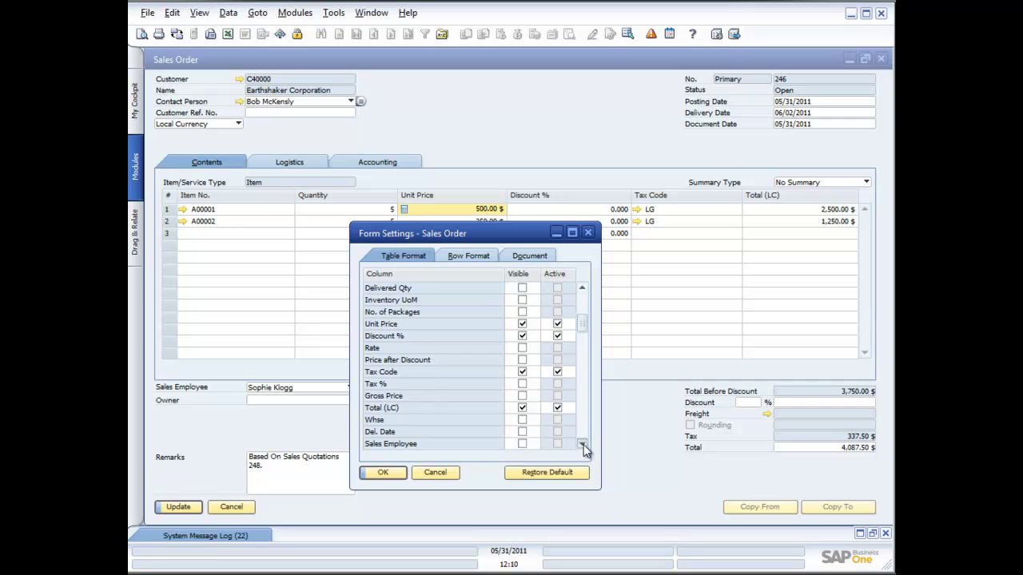
click(522, 420)
click(558, 420)
click(378, 424)
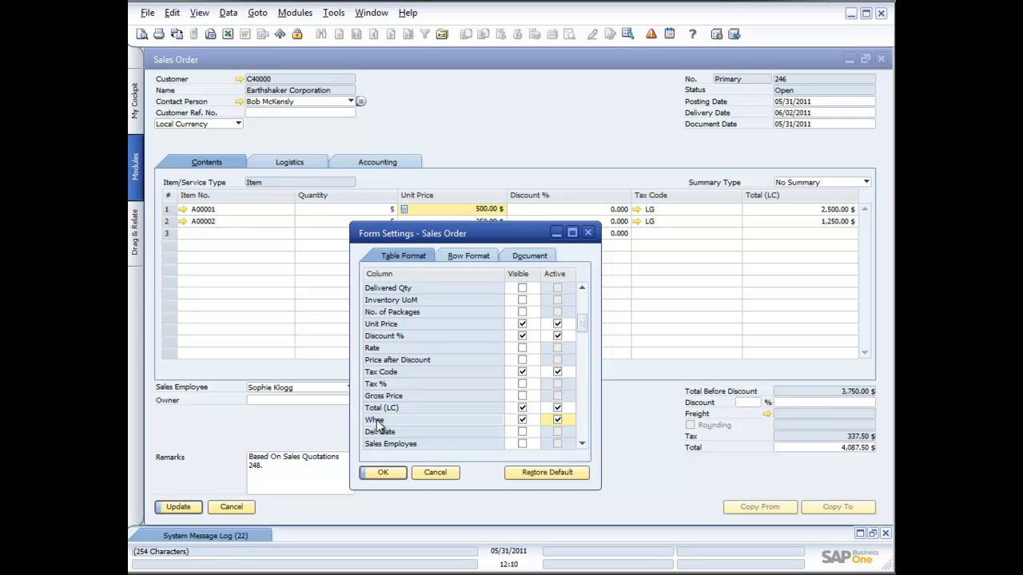
drag(378, 423, 380, 329)
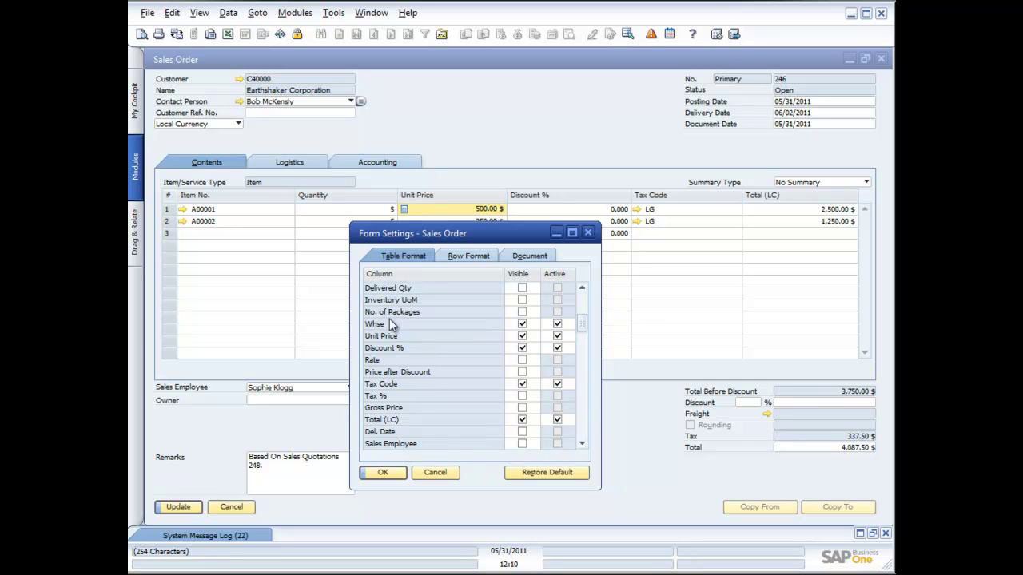
click(387, 473)
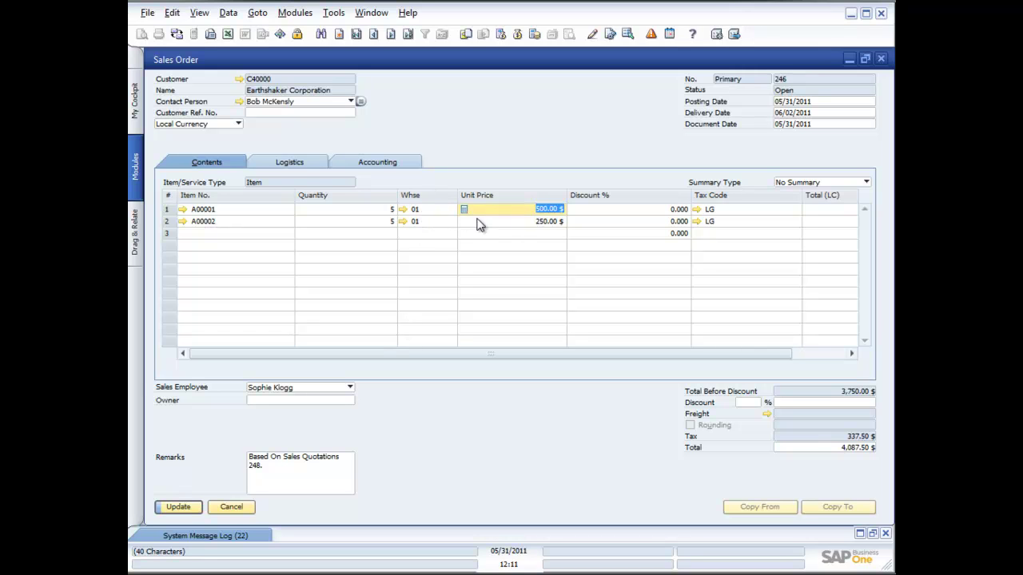
Examine the warehouse stock list for A00001 from the new Whse column, and cancel the selection
click(449, 210)
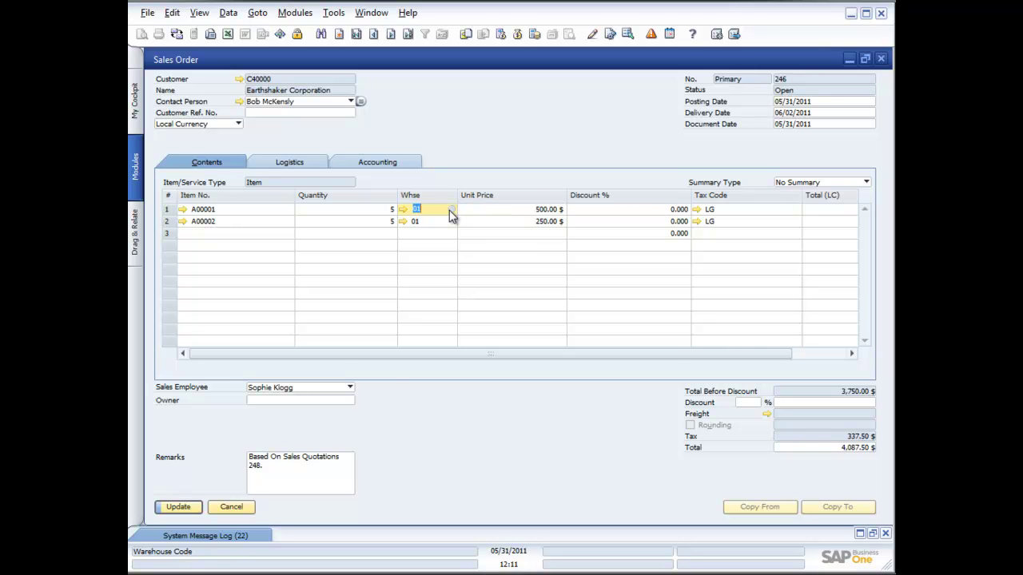
click(449, 210)
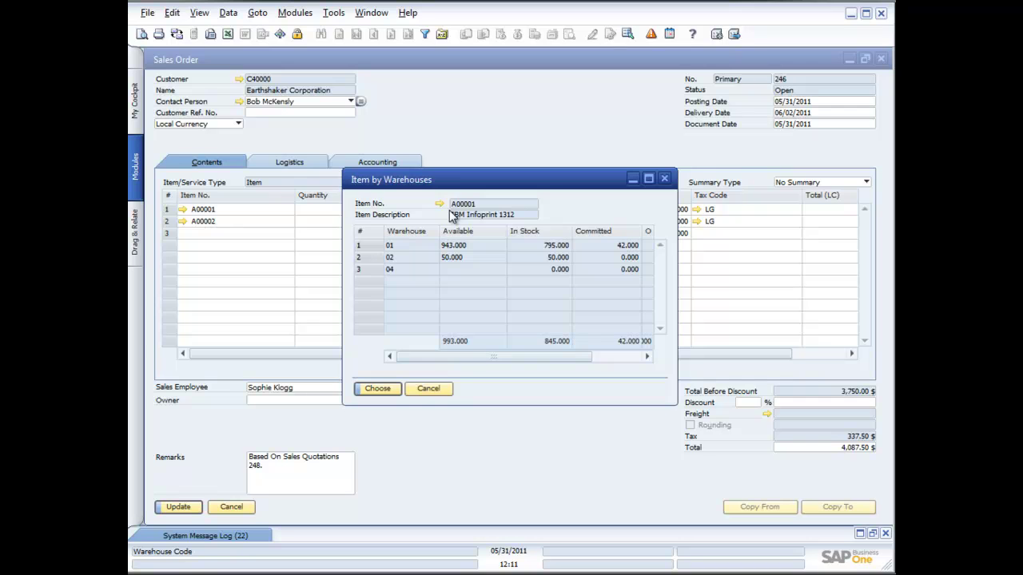
click(428, 388)
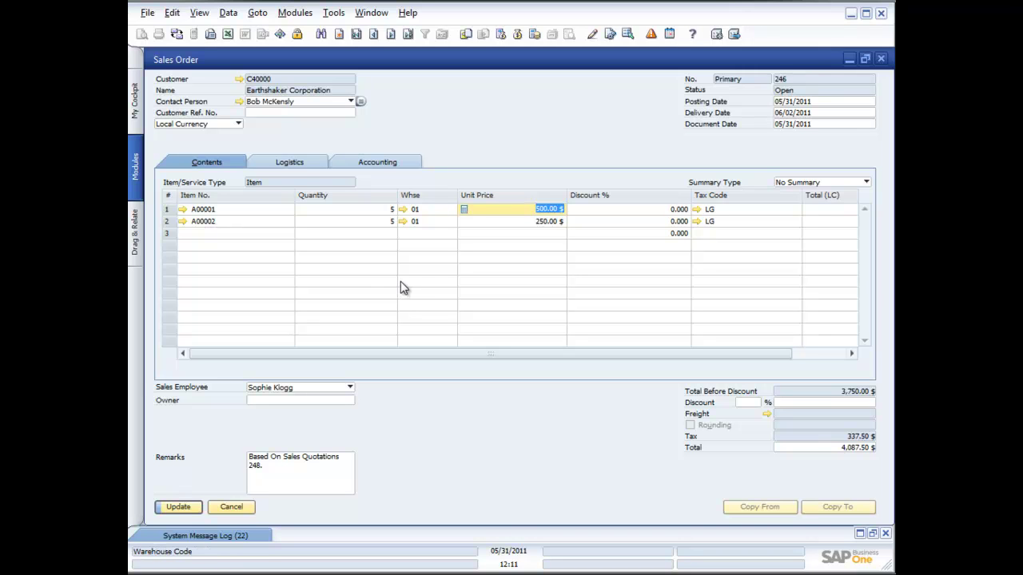
Save the sales order, view its printed order confirmation, and close the preview
click(178, 509)
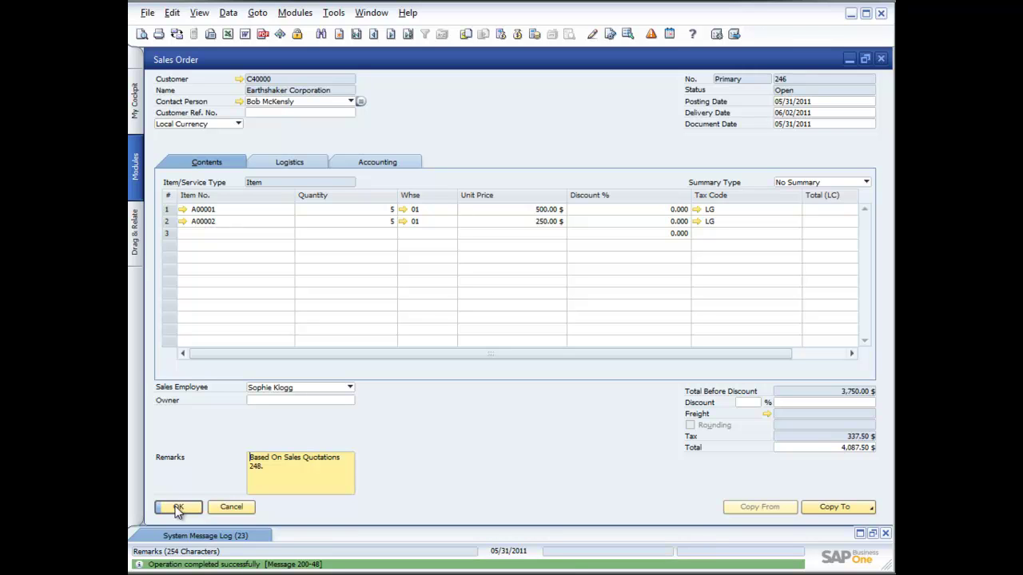
click(178, 508)
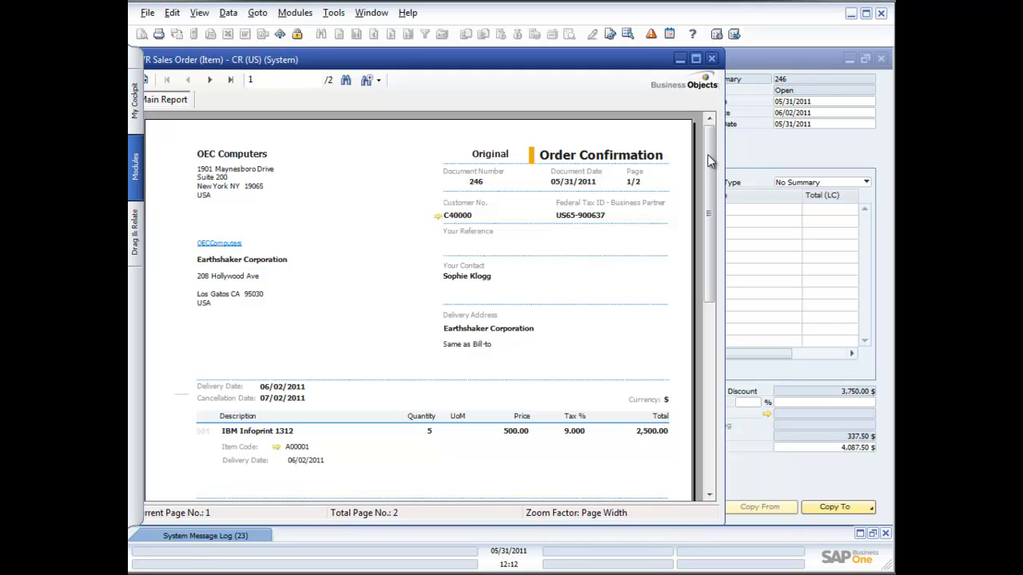
click(711, 58)
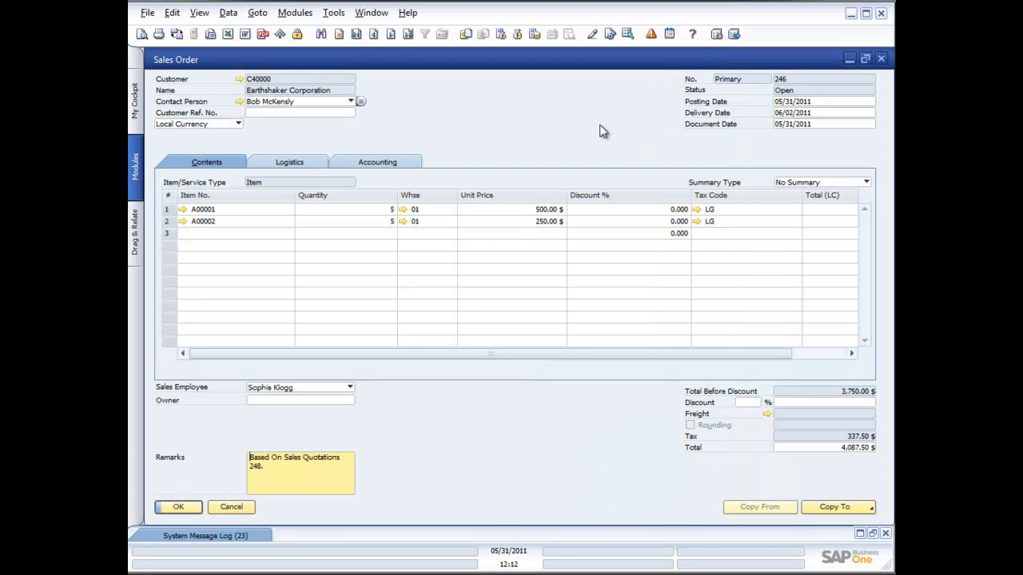
Copy the sales order to a delivery, add the delivery and accept that it cannot be changed
click(834, 508)
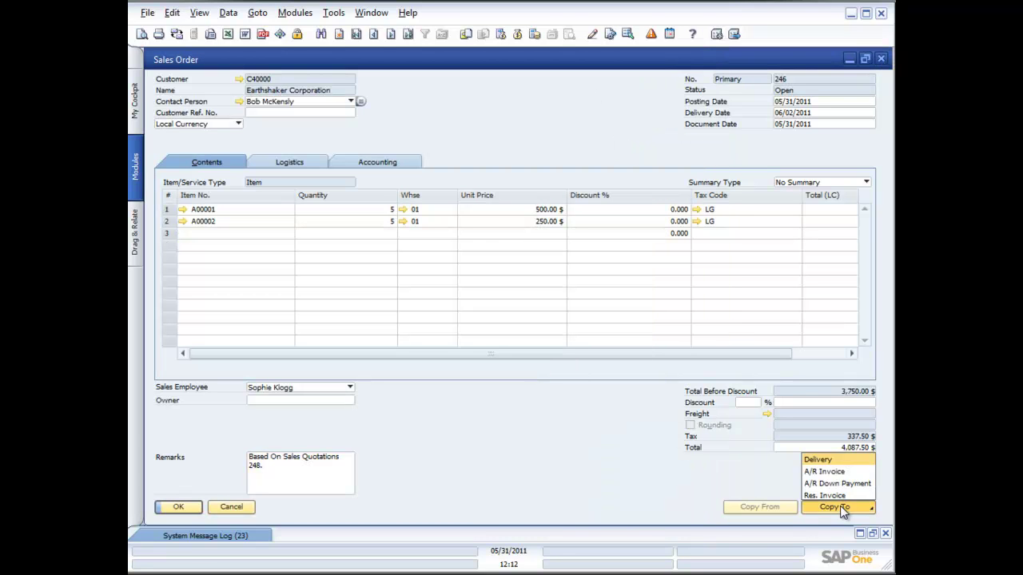
click(823, 461)
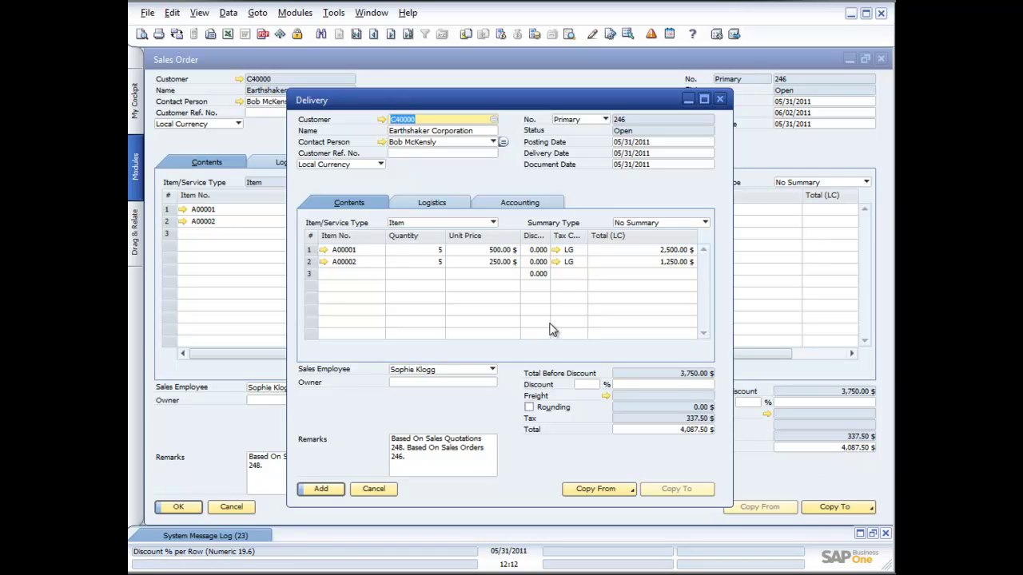
click(321, 490)
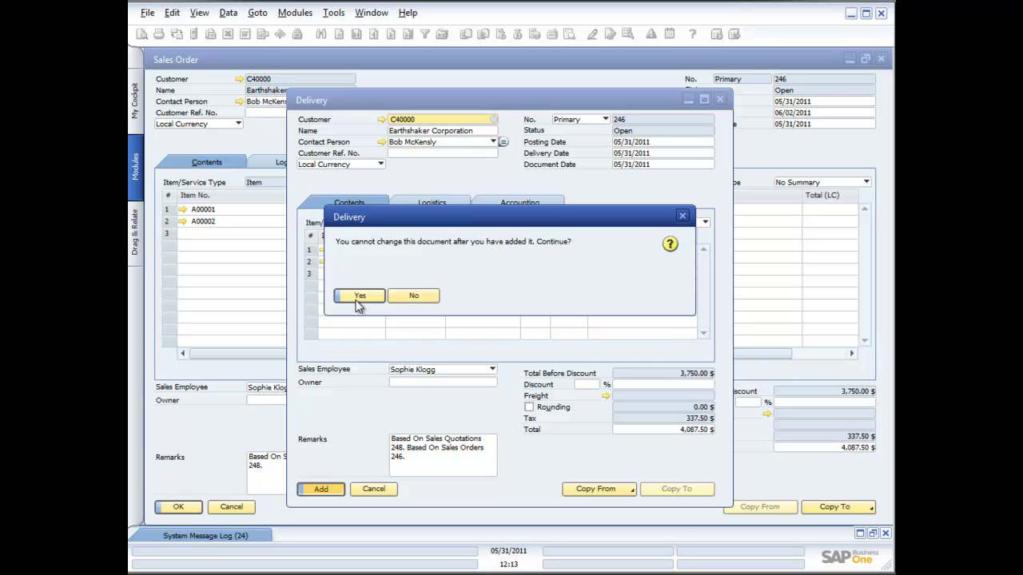
click(359, 297)
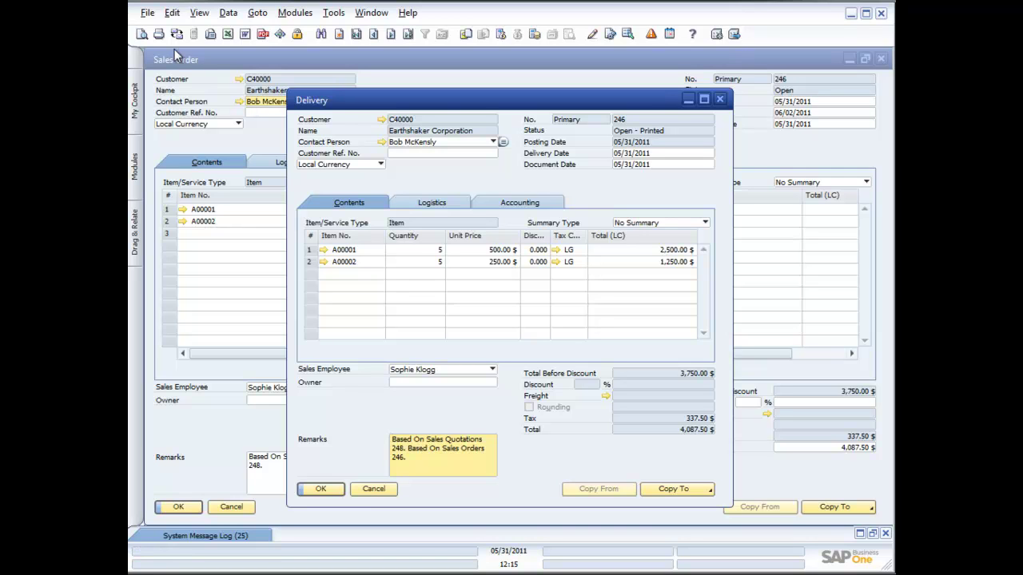
Examine the print sequence options for the delivery, and cancel without printing
click(148, 16)
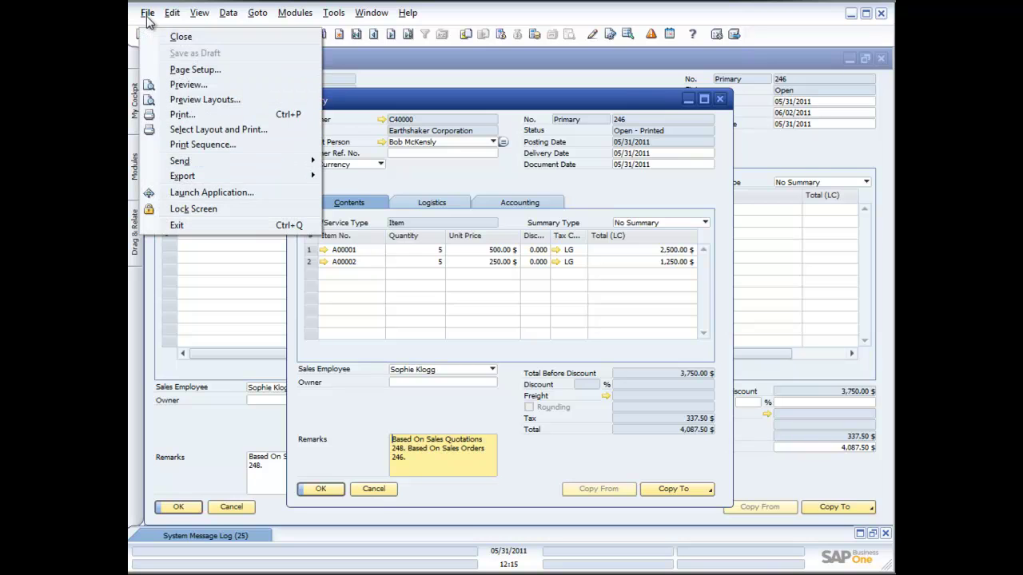
click(202, 146)
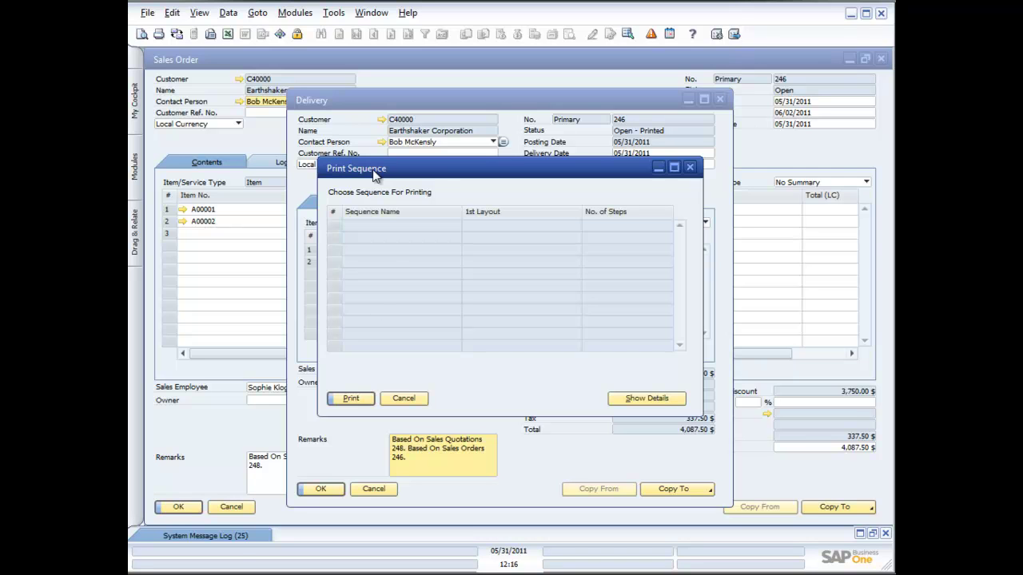
click(410, 398)
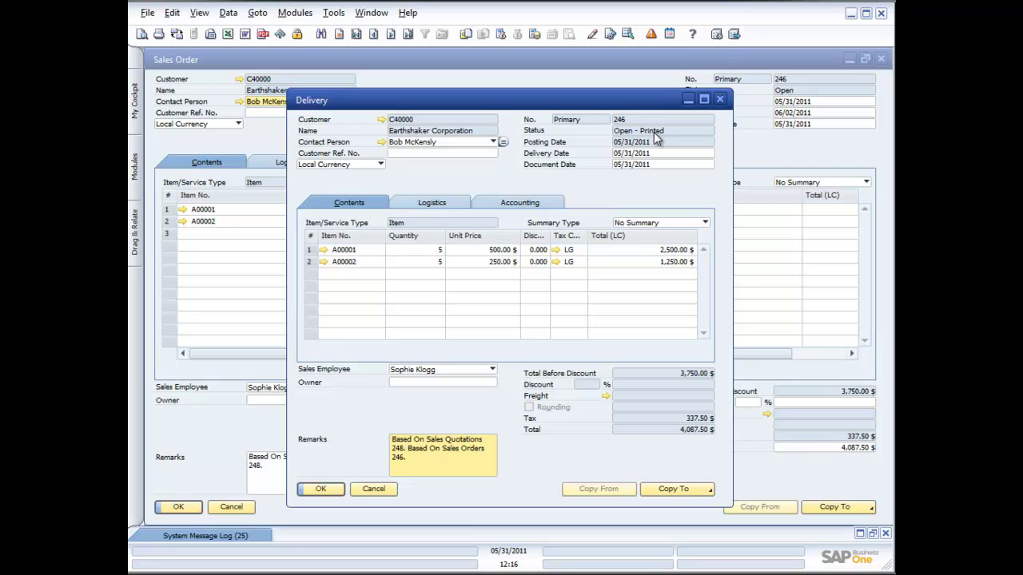
Copy the delivery to an A/R invoice, start adding the invoice and decline the confirmation
click(698, 492)
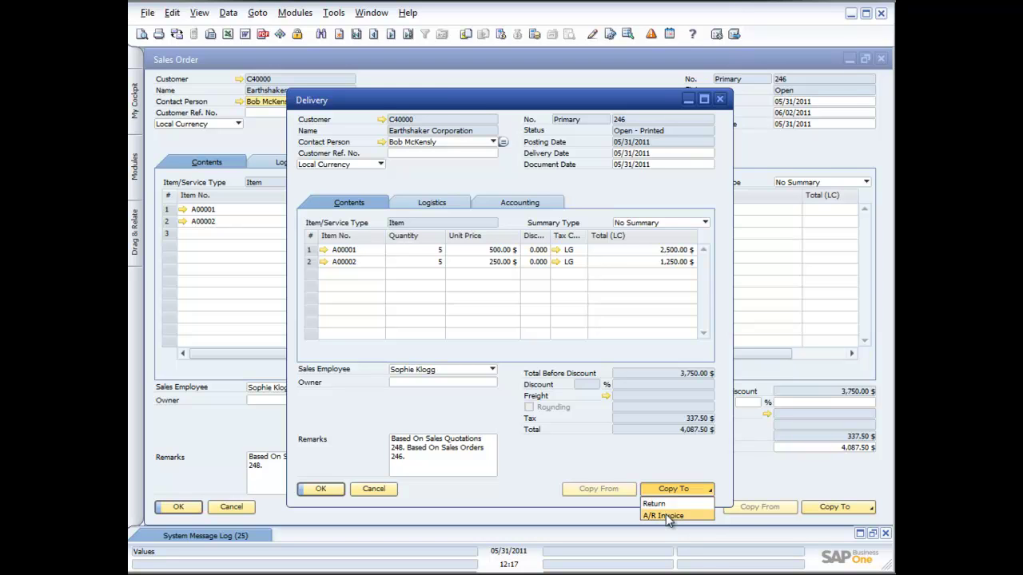
click(666, 516)
drag(614, 100, 443, 69)
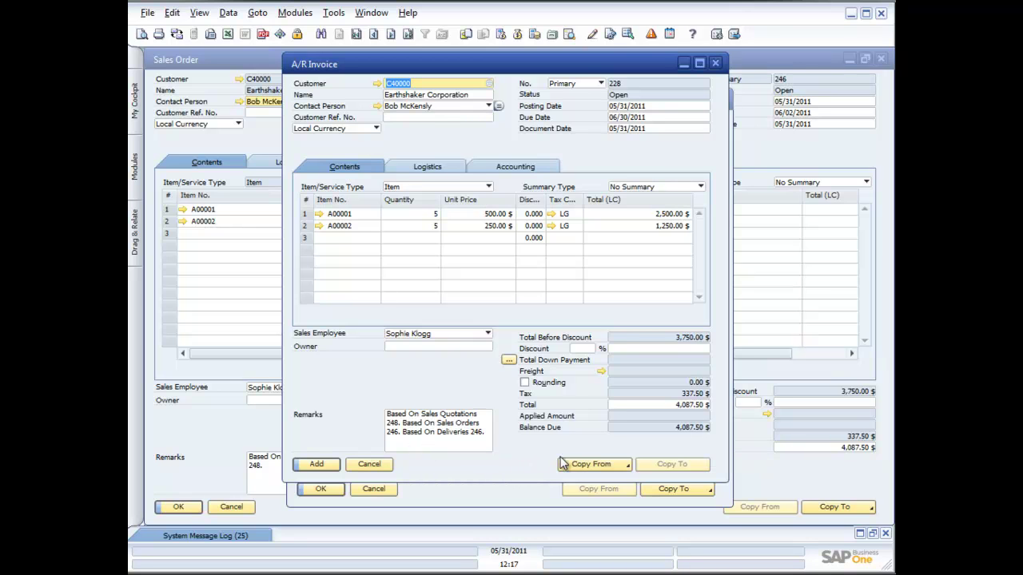
click(318, 464)
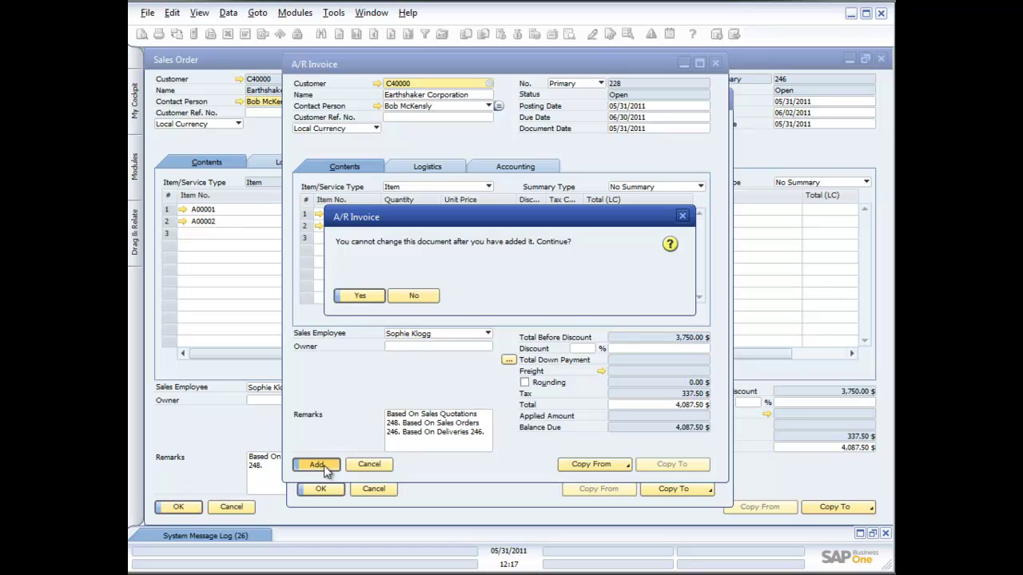
click(413, 298)
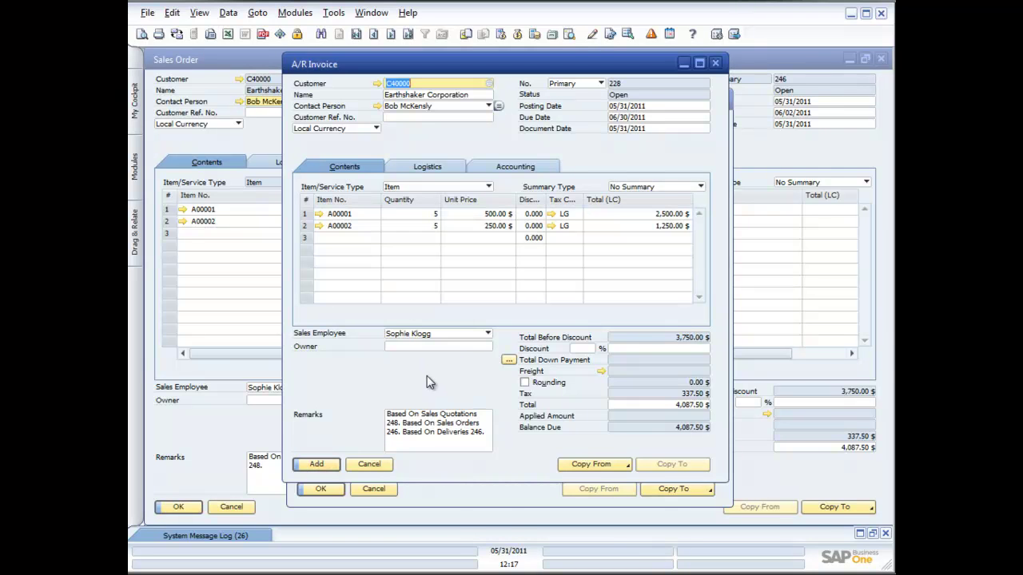
Examine the journal entry preview for the unsaved A/R invoice, and close the preview
right_click(429, 379)
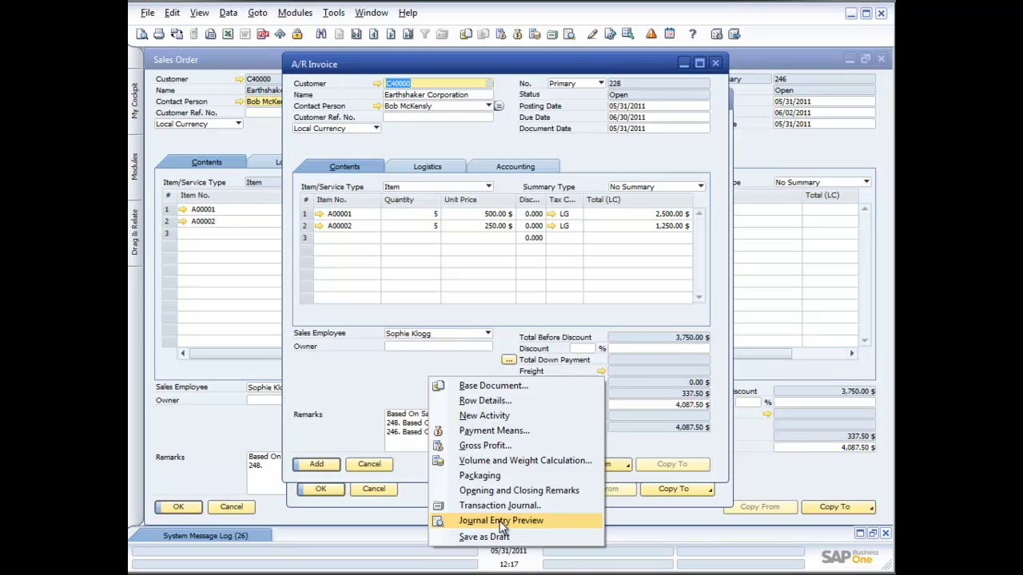
click(362, 381)
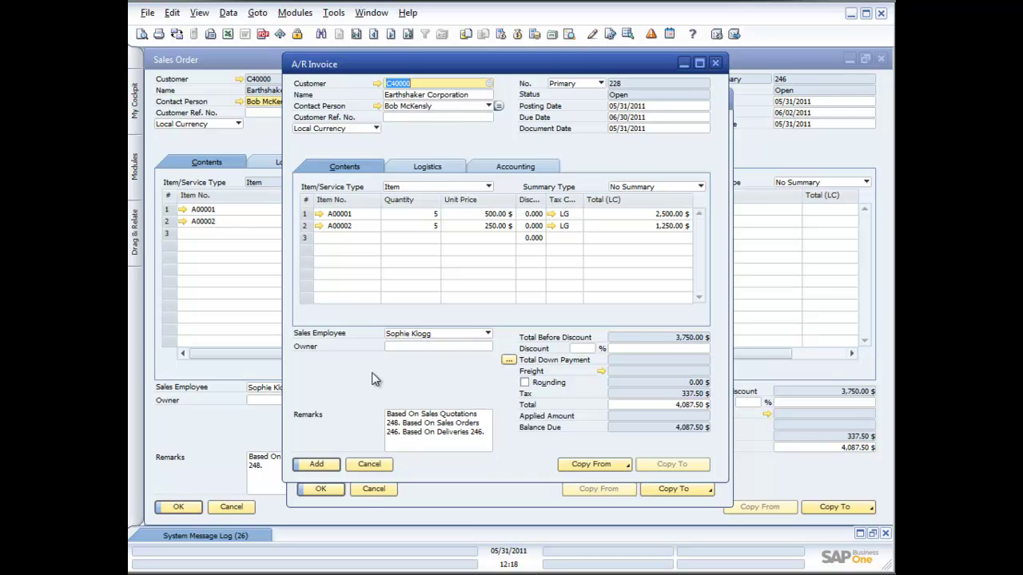
right_click(372, 373)
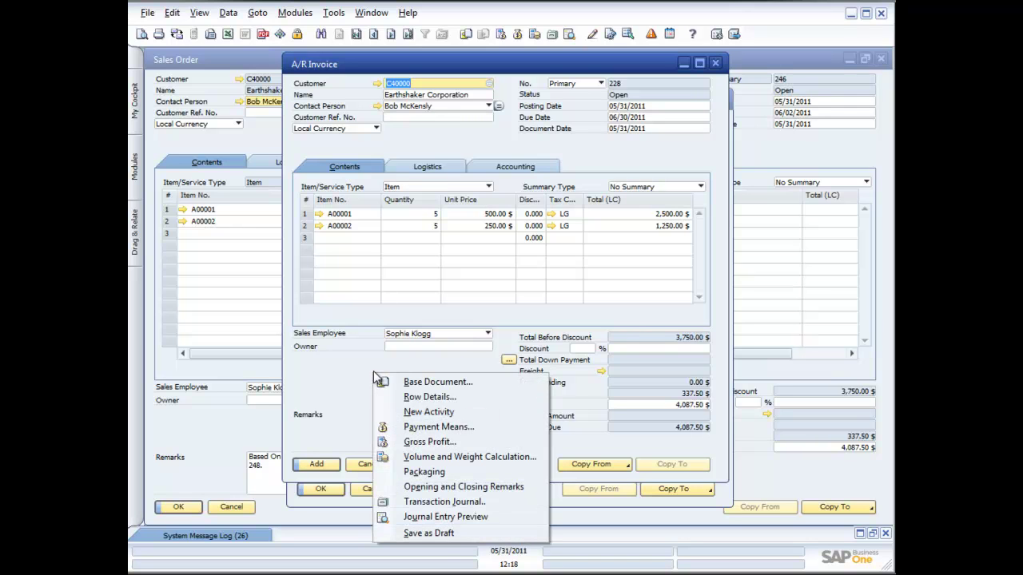
click(421, 515)
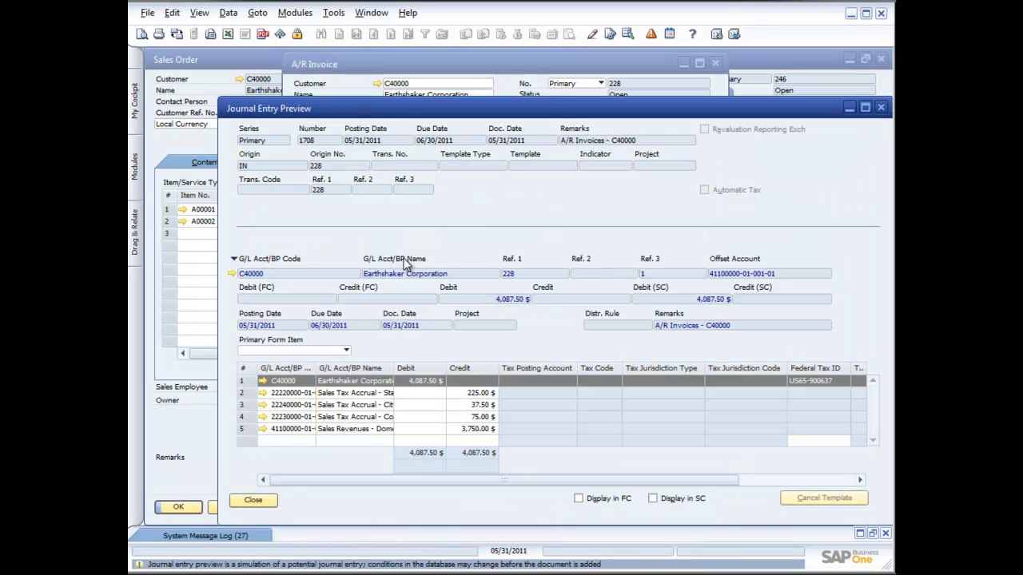
drag(396, 109, 321, 77)
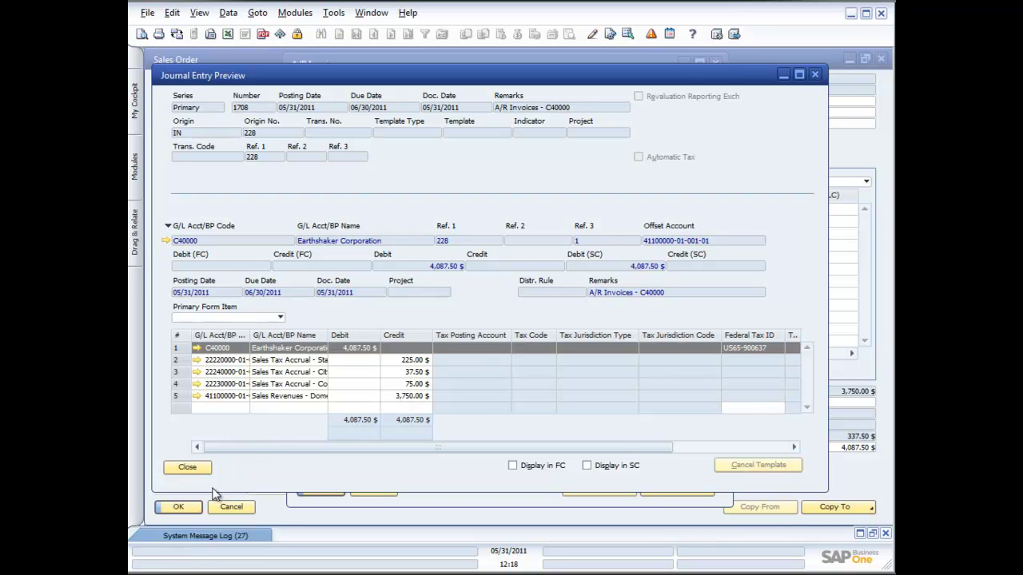
click(194, 470)
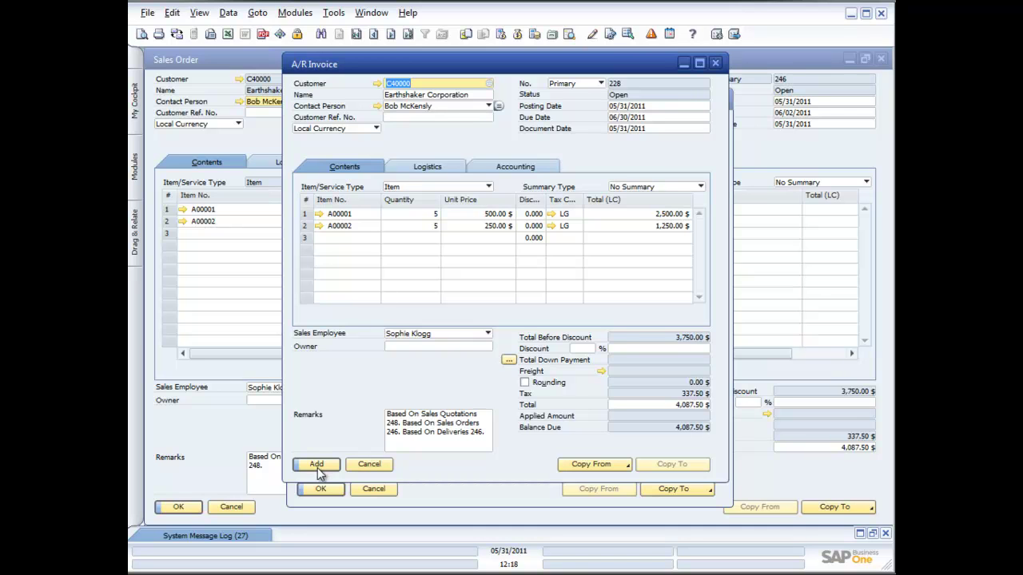
Add the A/R invoice with confirmation, and close the invoice, delivery, sales order and sales quotation windows
click(318, 465)
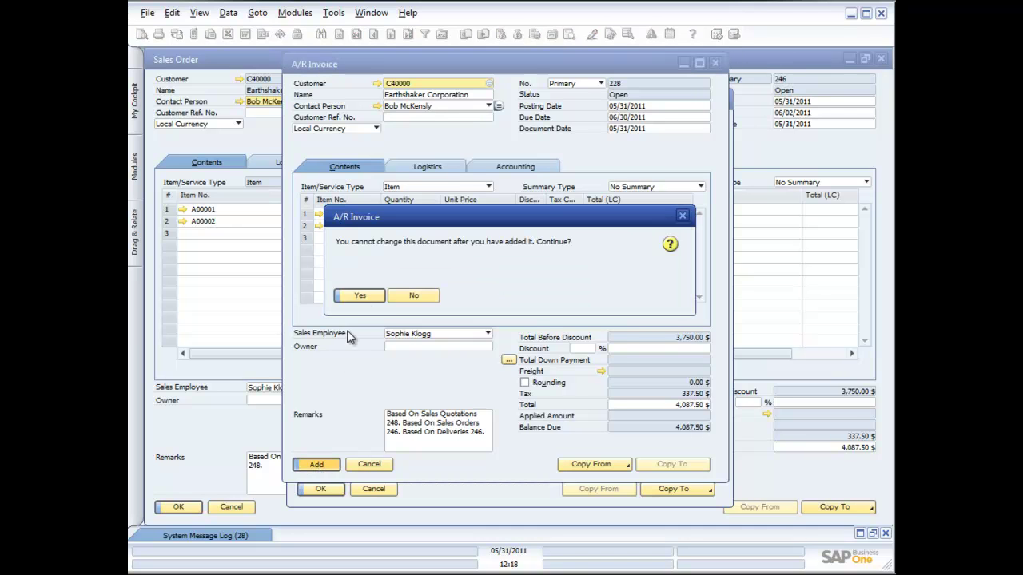
click(361, 296)
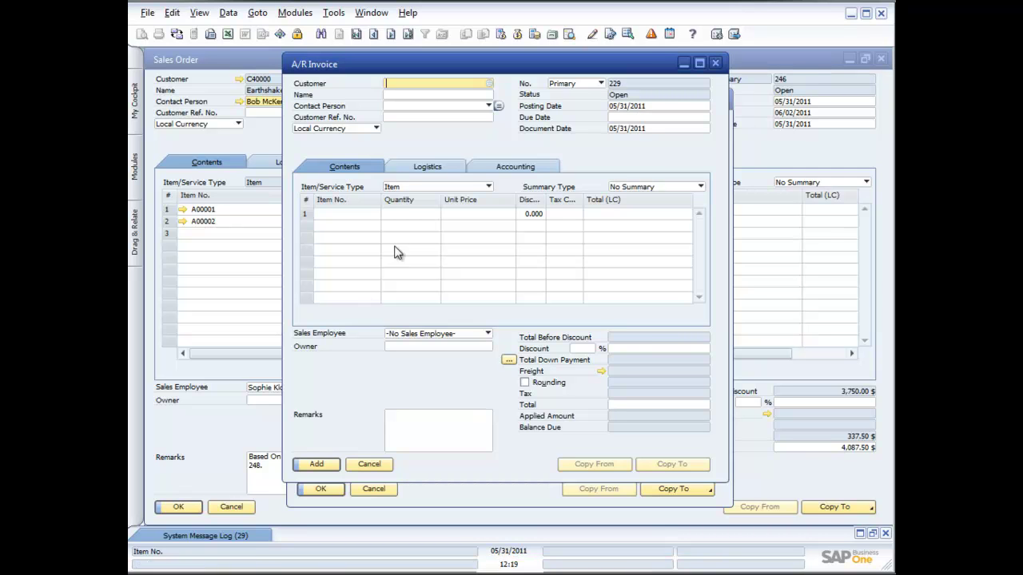
click(715, 63)
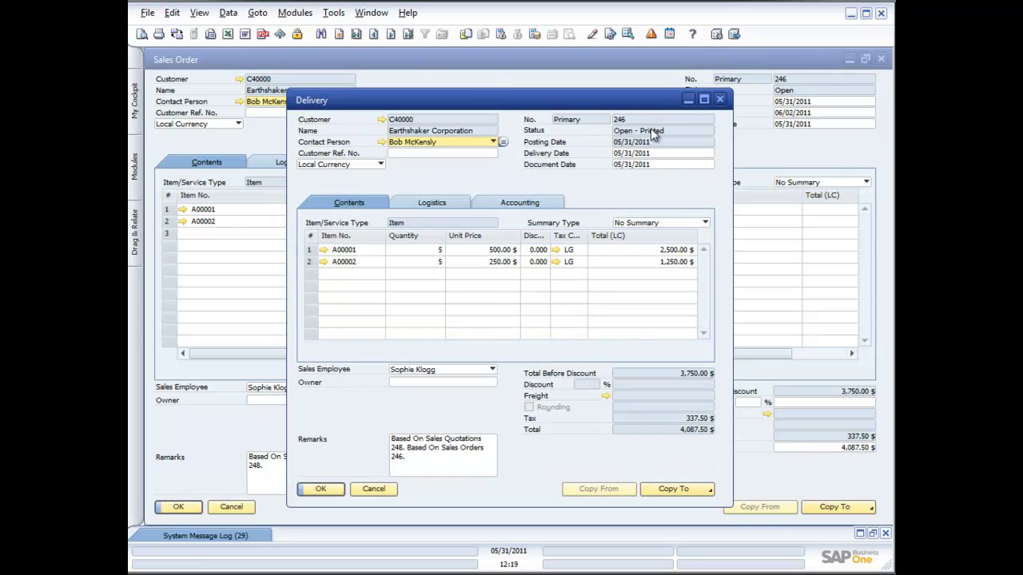
click(720, 98)
click(881, 59)
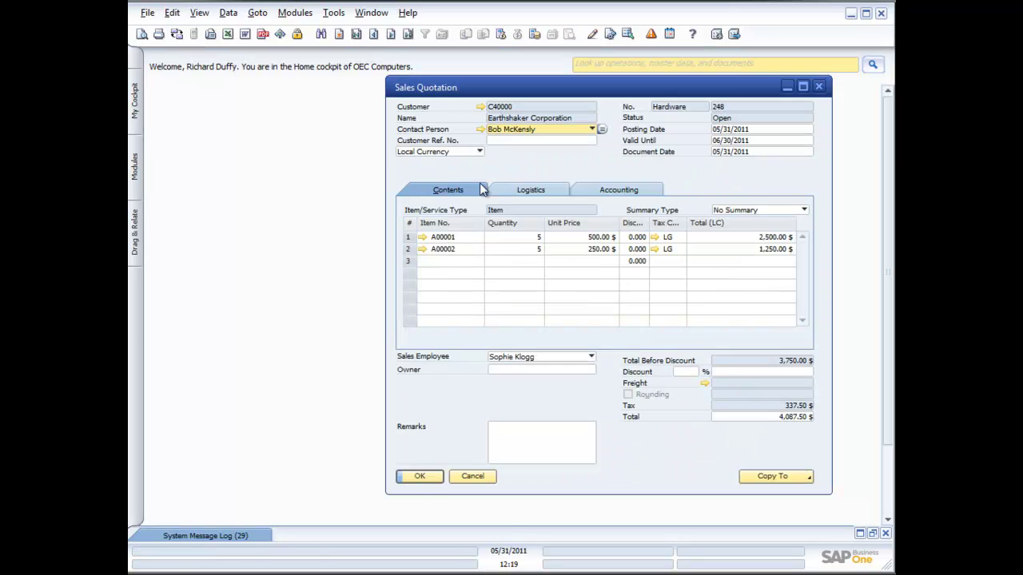
click(817, 86)
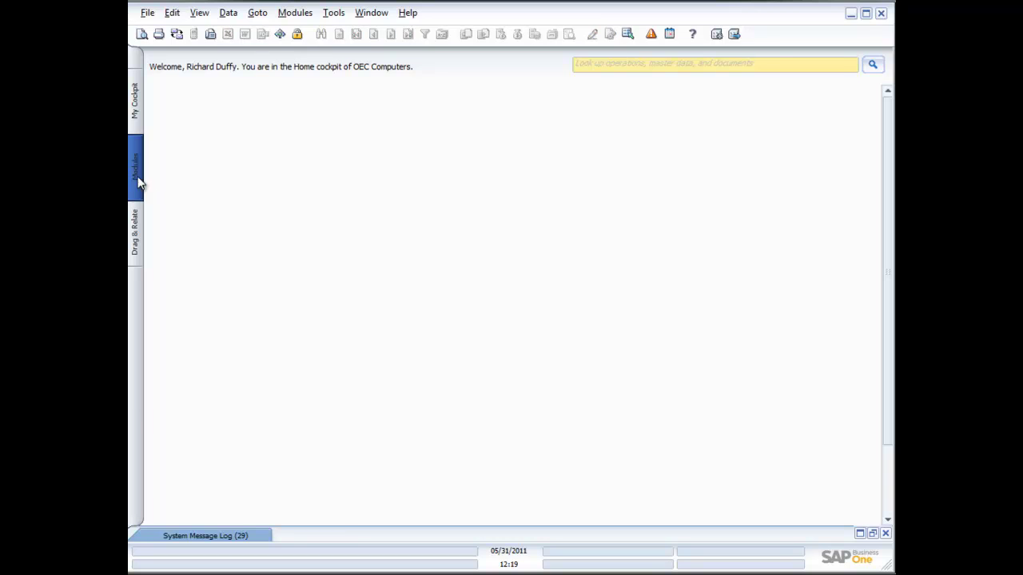
Start the Document Generation Wizard for Sales - A/R and advance to its document generation options
click(135, 172)
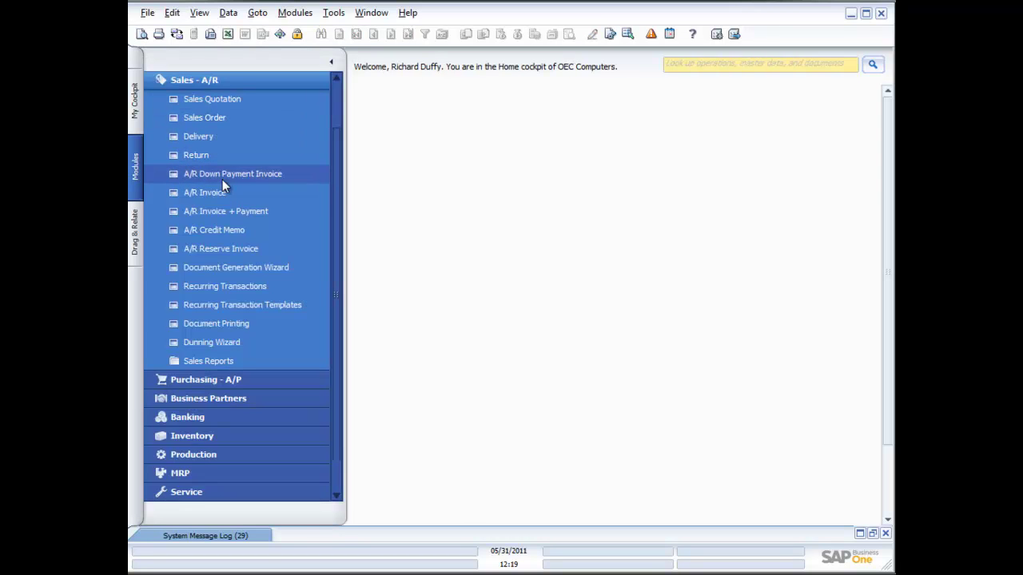
click(231, 269)
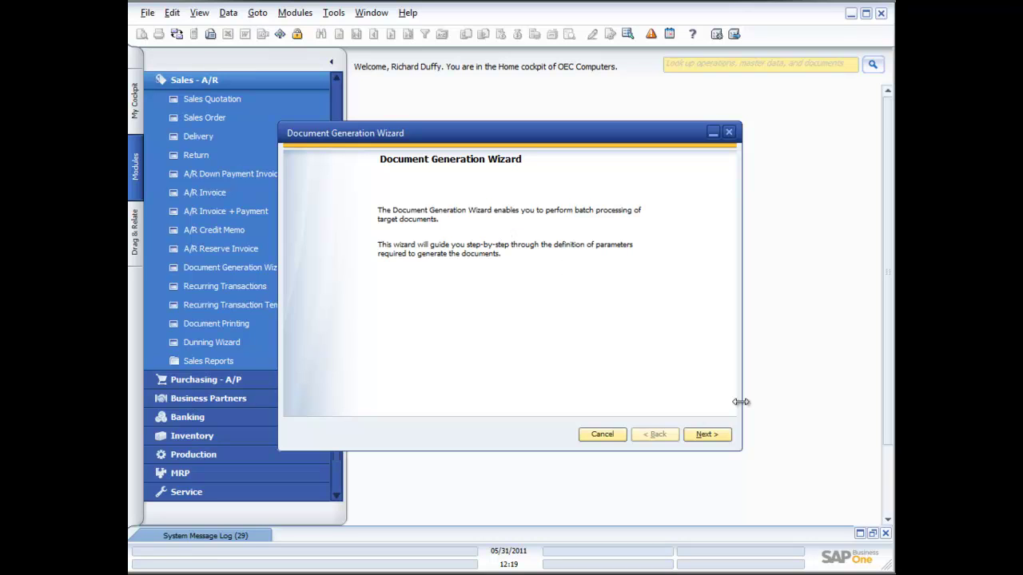
click(714, 439)
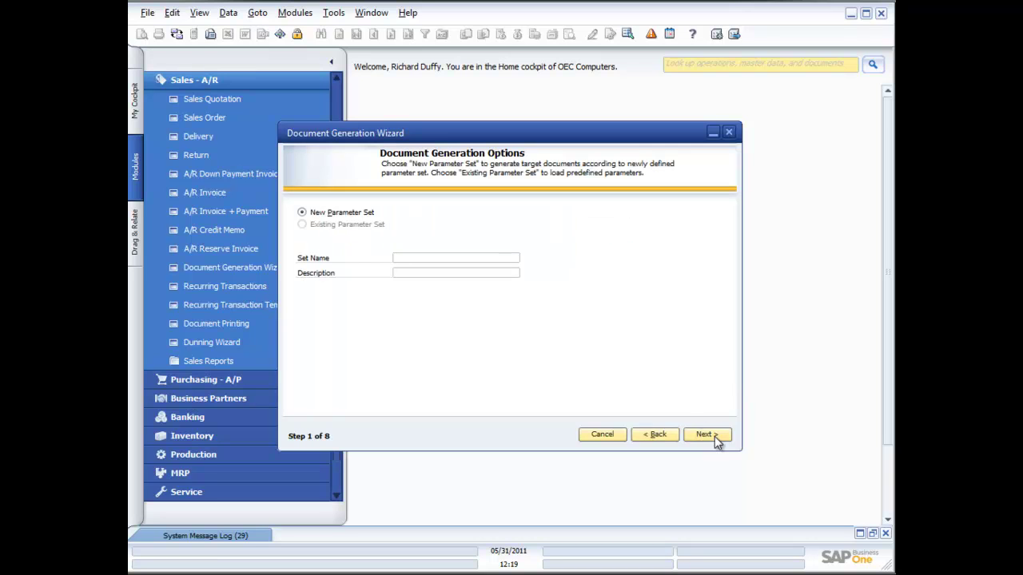
Name the new parameter set "Default SO Gen.", describe it as "Use this to generate Sales orders", and continue to the target document settings
click(425, 255)
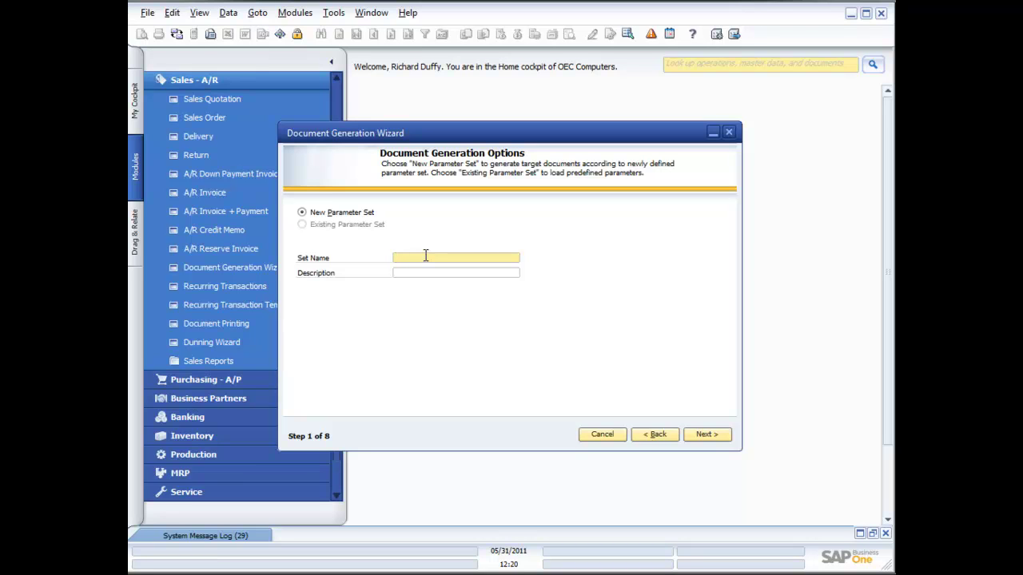
text(Default )
text(SD)
text( Generatio)
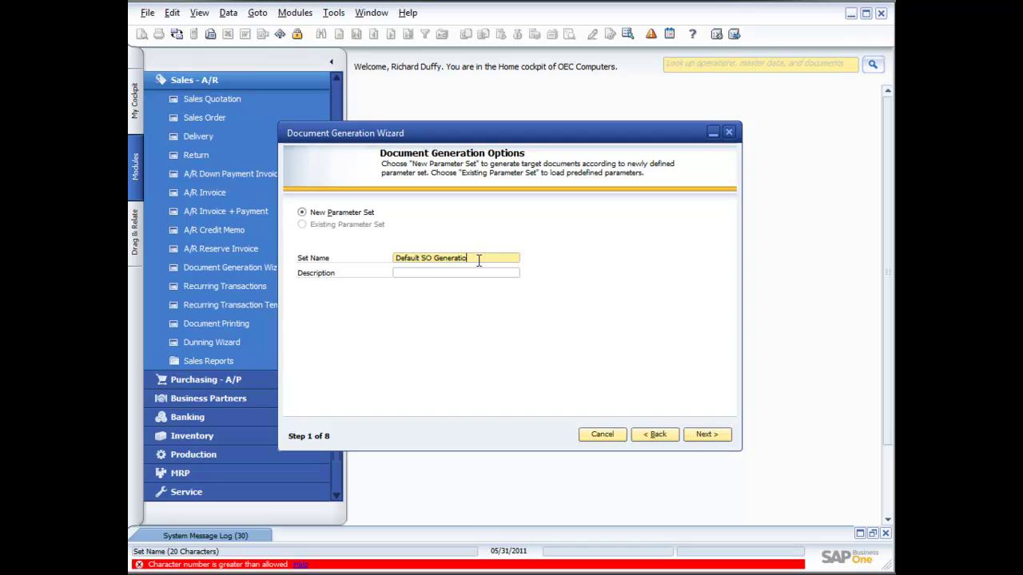
key(BackSpace)
key(BackSpace)
key(BackSpace)
key(BackSpace)
key(BackSpace)
key(BackSpace)
text(.)
key(Tab)
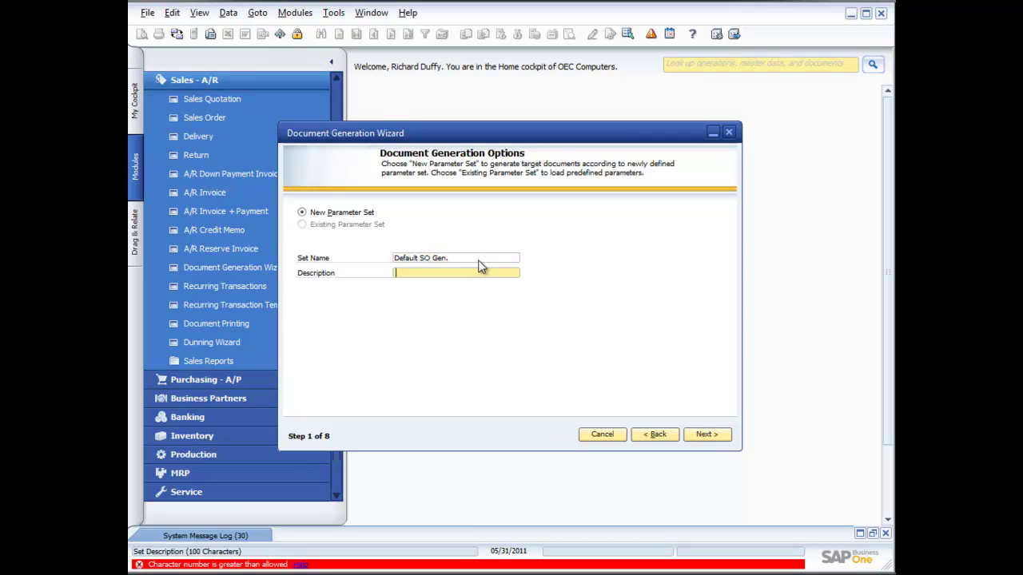
text(Use this to generate Sales orders)
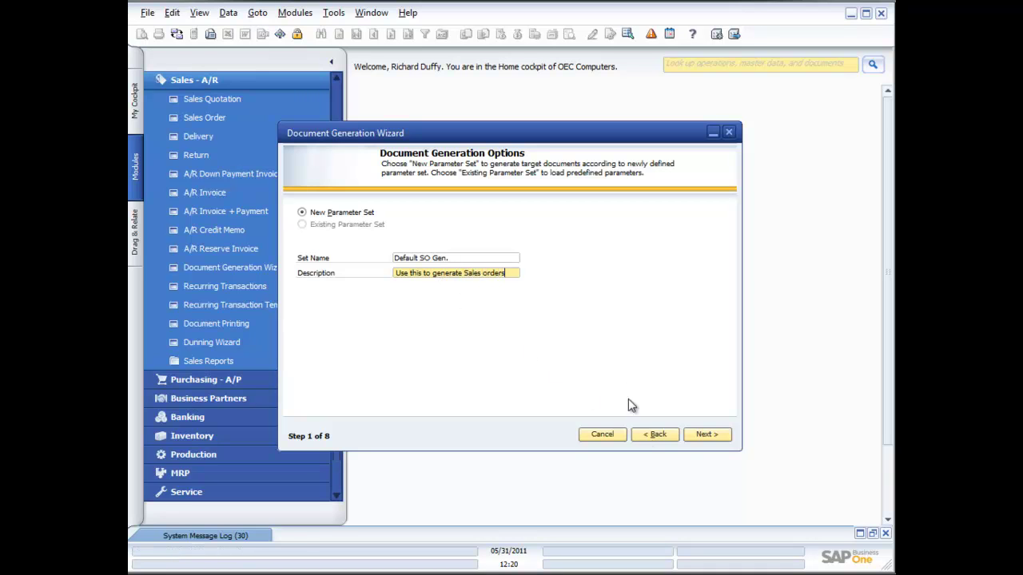
click(692, 437)
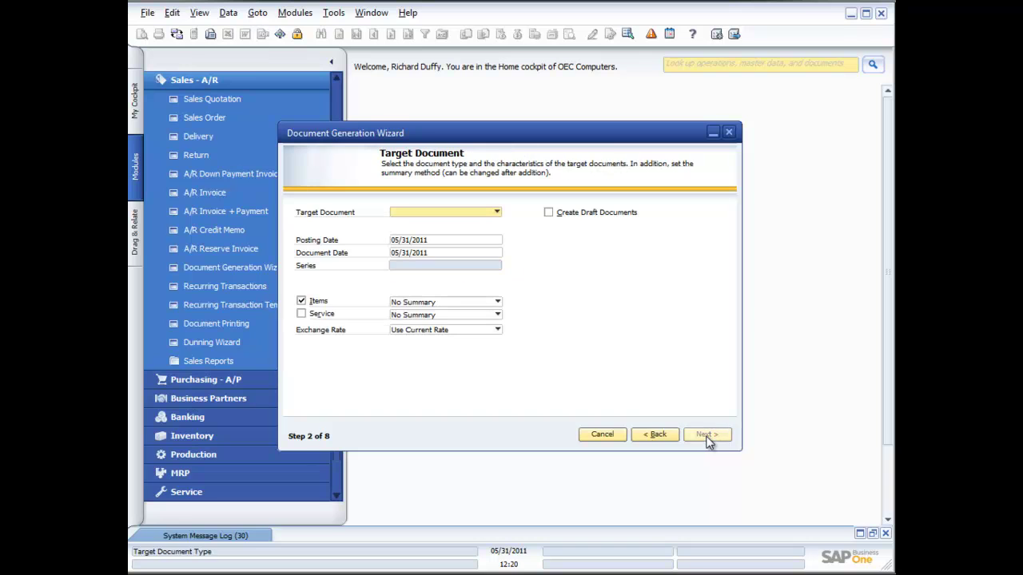
Set the target document to Sales Order with No Summary for items and exchange rate Use Base Doc. and Row Rate, and continue to the base documents
click(497, 212)
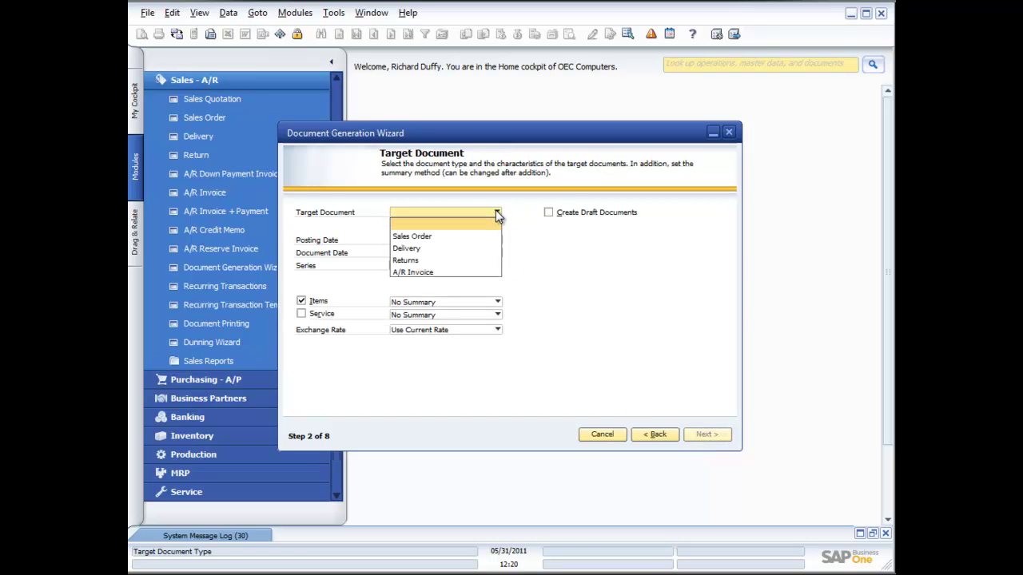
click(439, 240)
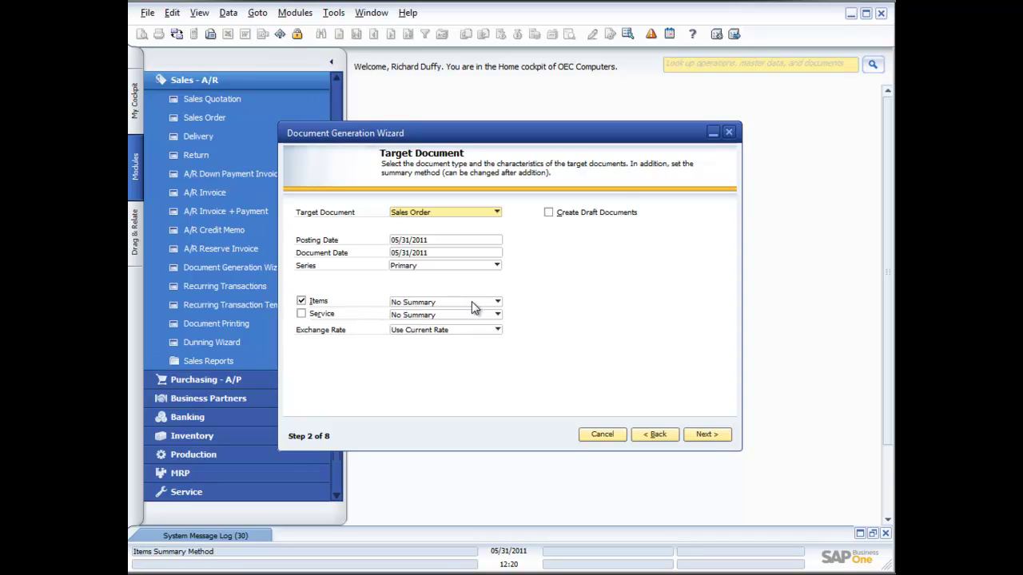
click(497, 302)
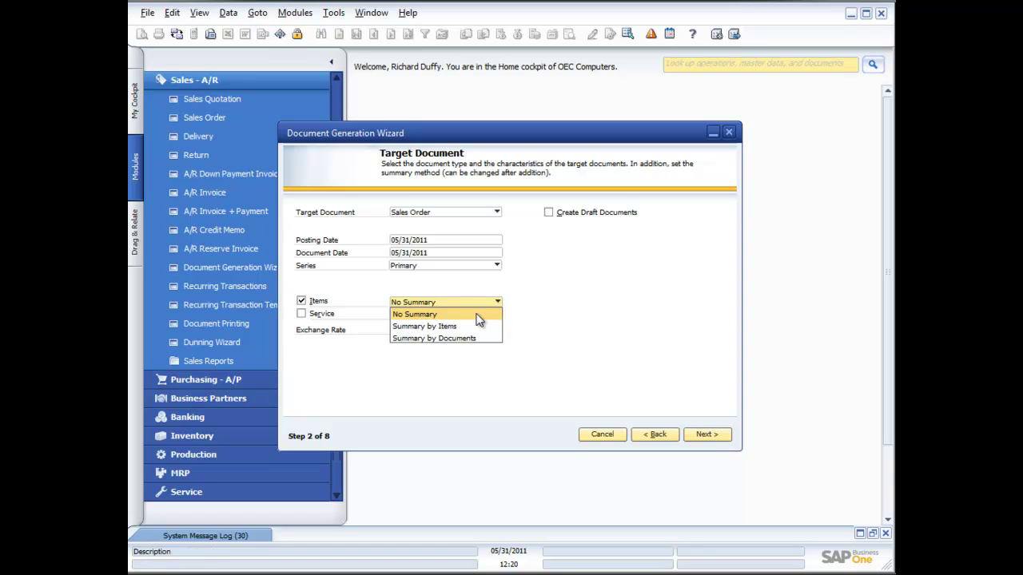
click(477, 315)
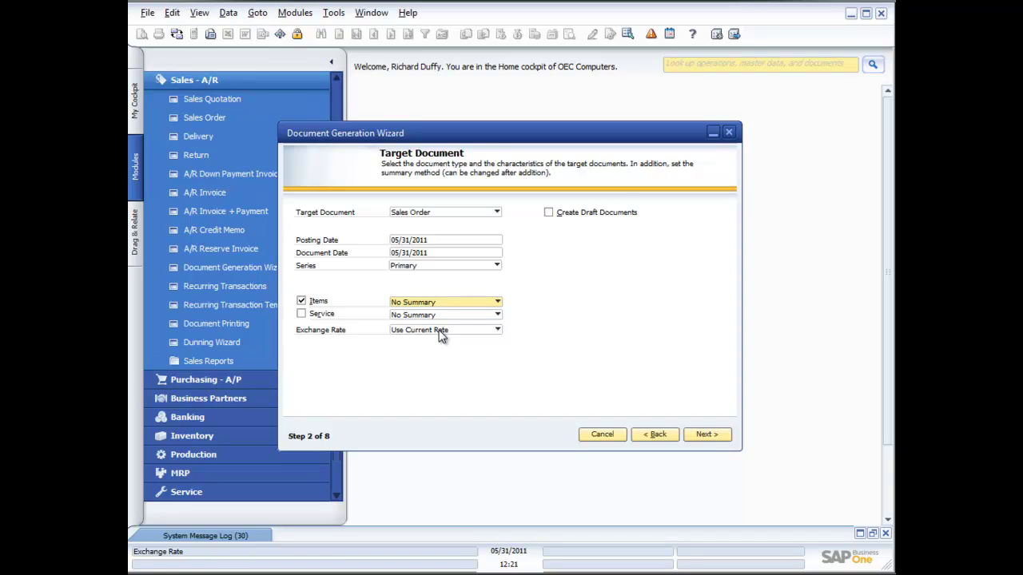
click(497, 330)
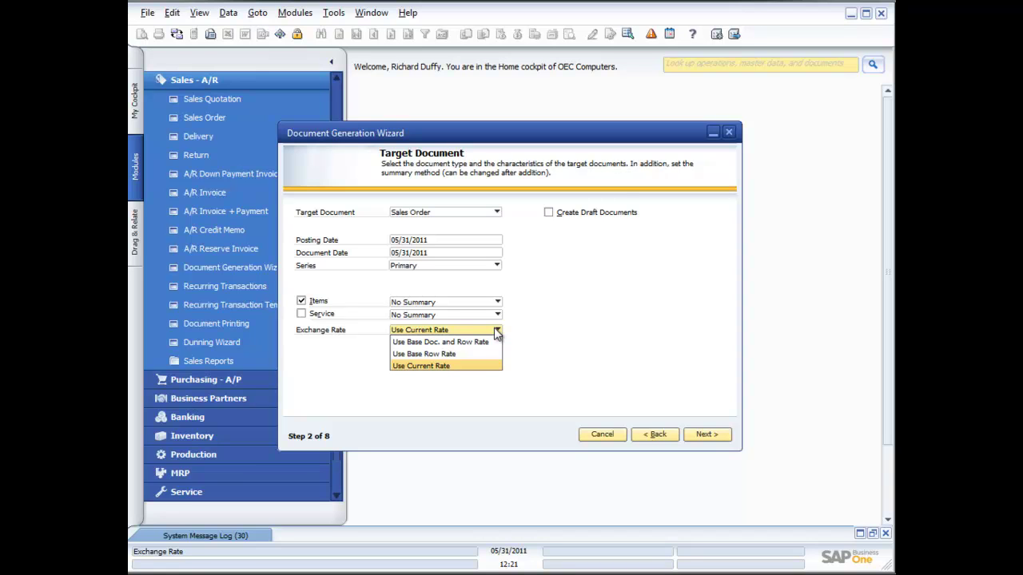
click(475, 342)
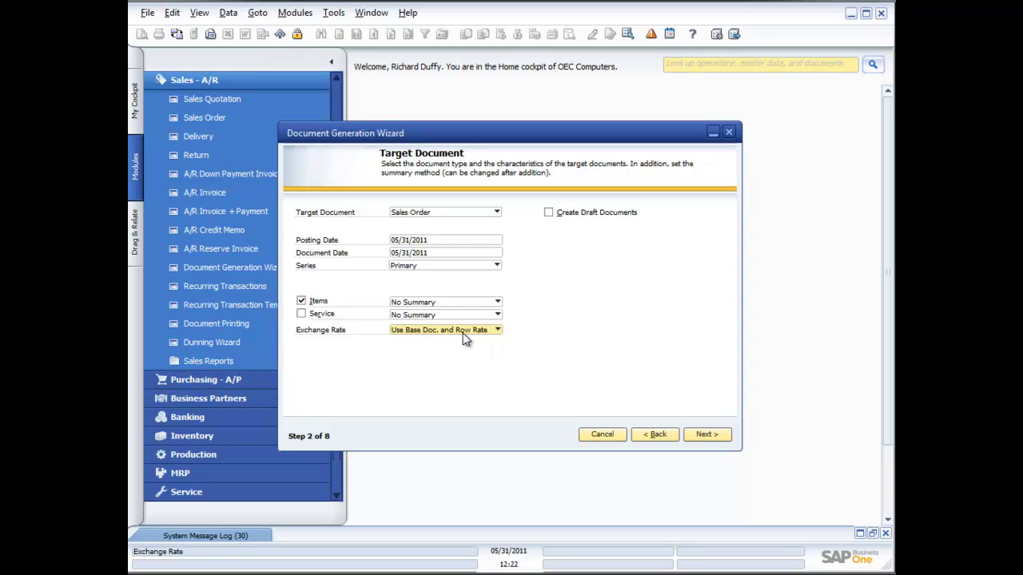
click(707, 438)
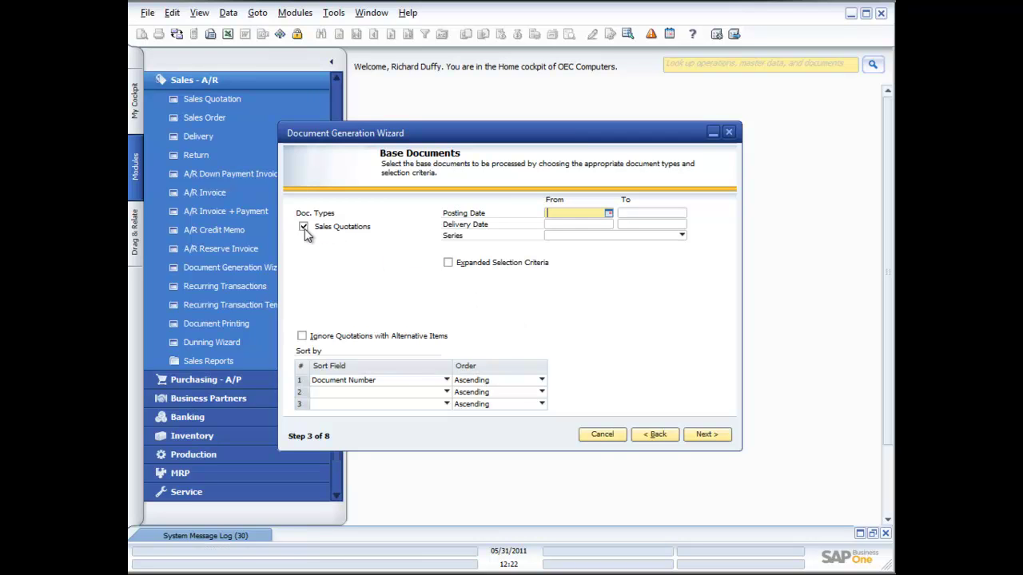
click(647, 435)
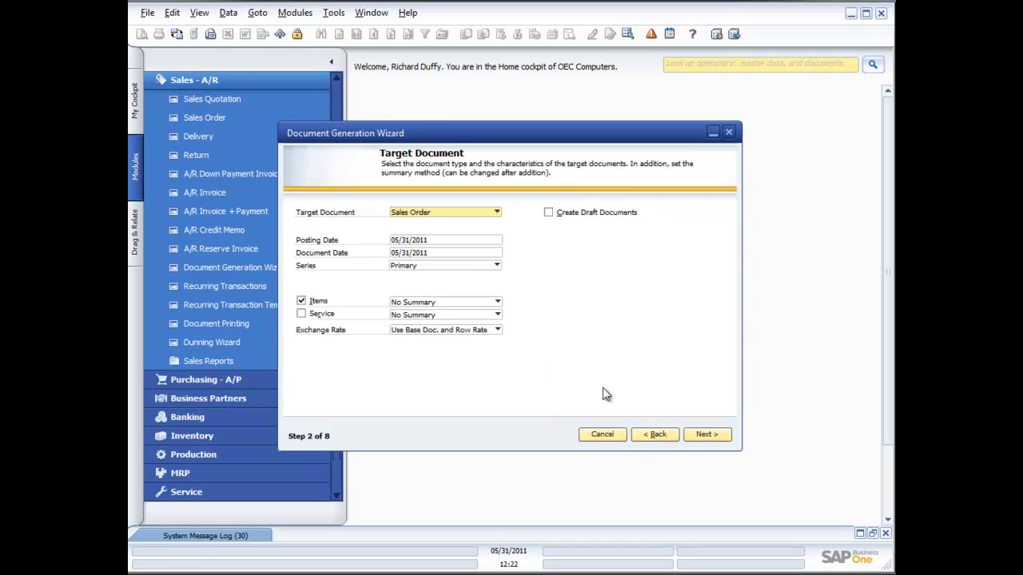
click(707, 436)
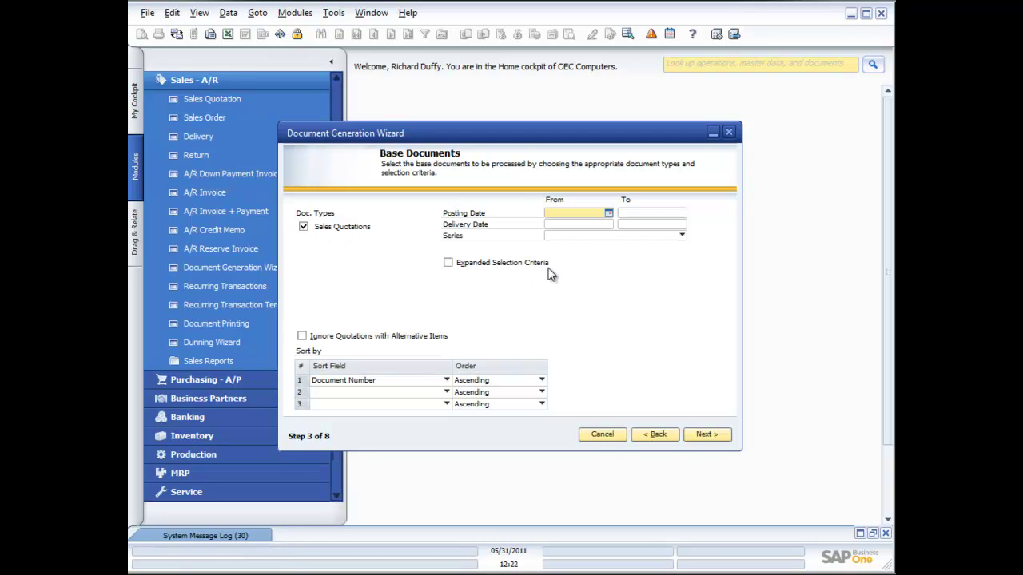
Examine the fields offered as expanded selection criteria for the base sales quotations, and disable the expanded criteria again
click(449, 262)
click(532, 275)
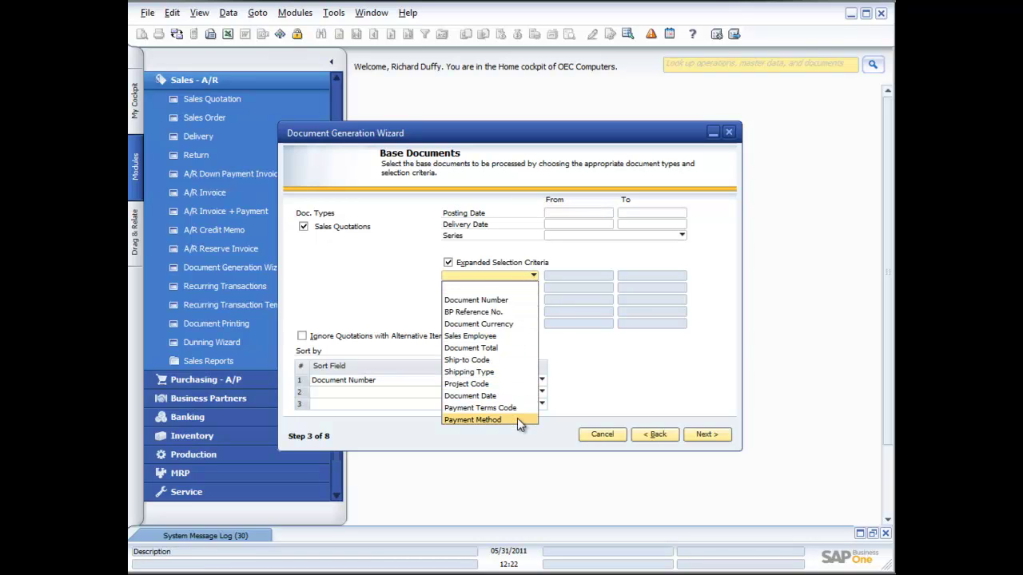
click(414, 276)
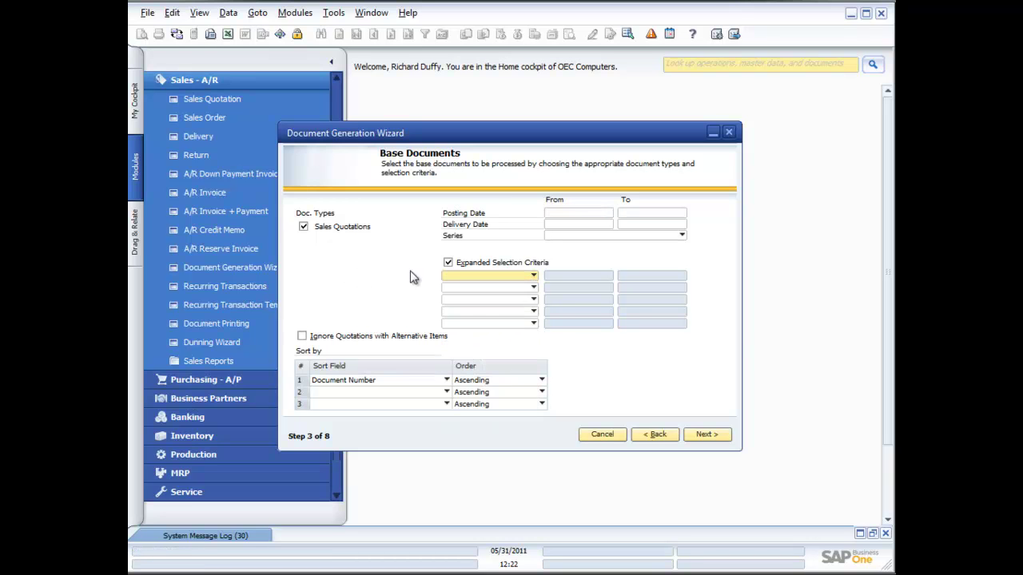
click(448, 264)
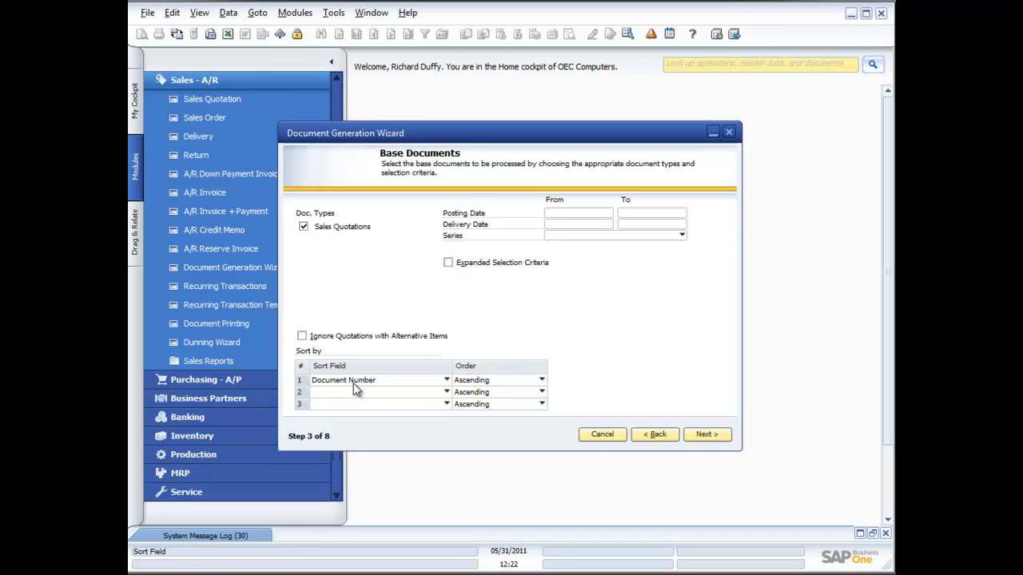
Accept Sales Quotations as base documents, choose No Consolidation for the generated orders, and continue to the customer selection
click(708, 438)
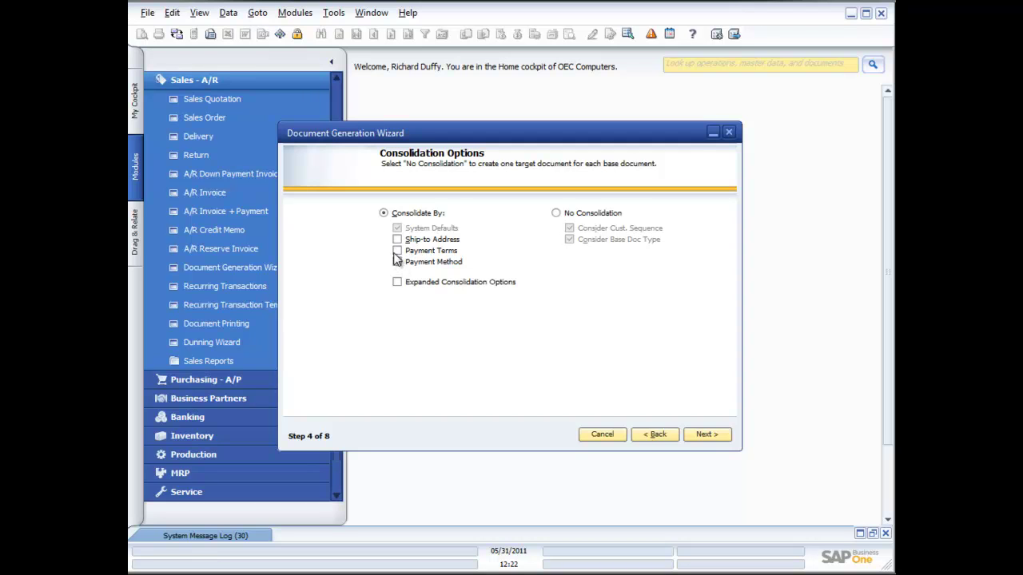
click(397, 284)
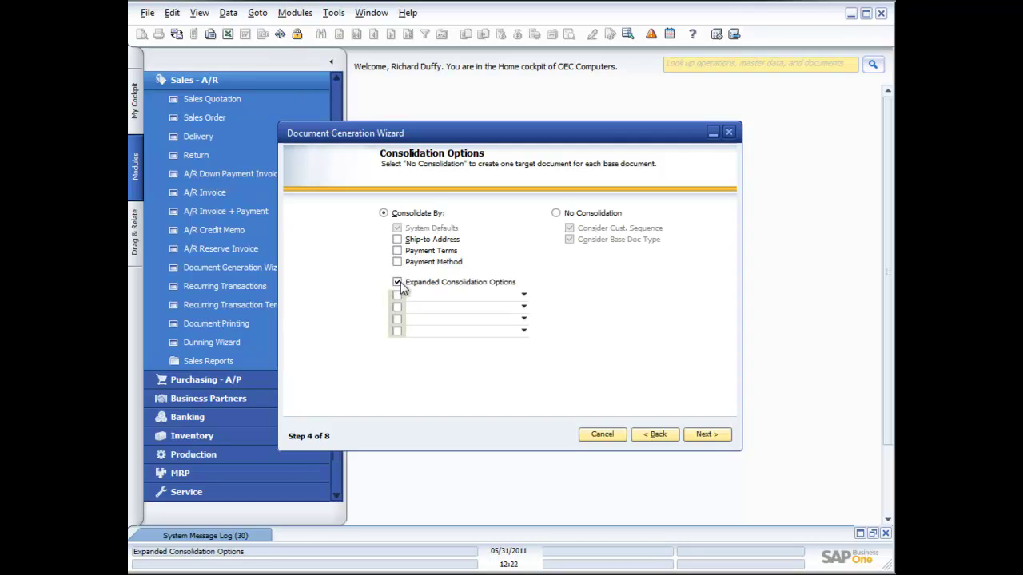
click(399, 285)
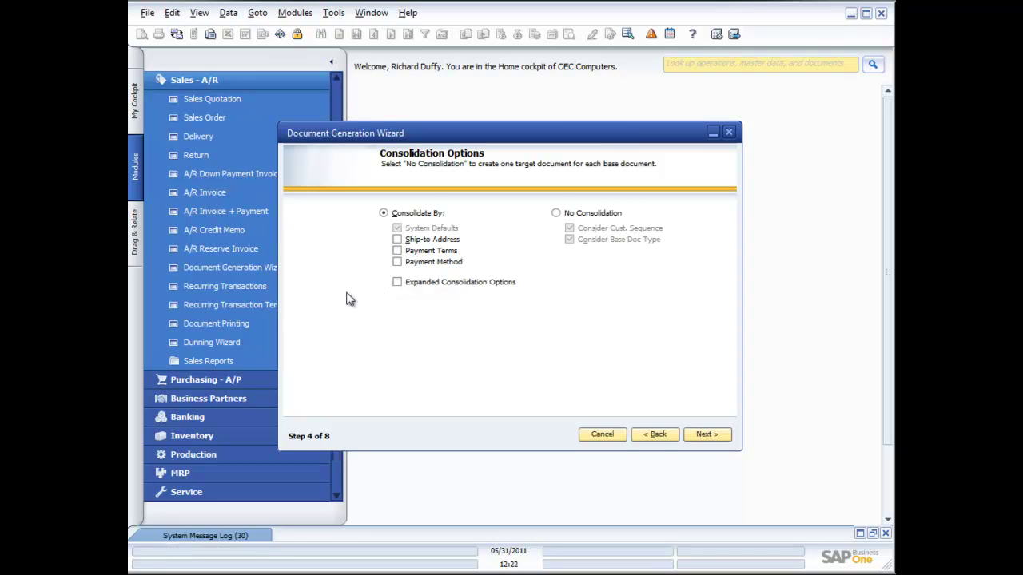
click(555, 212)
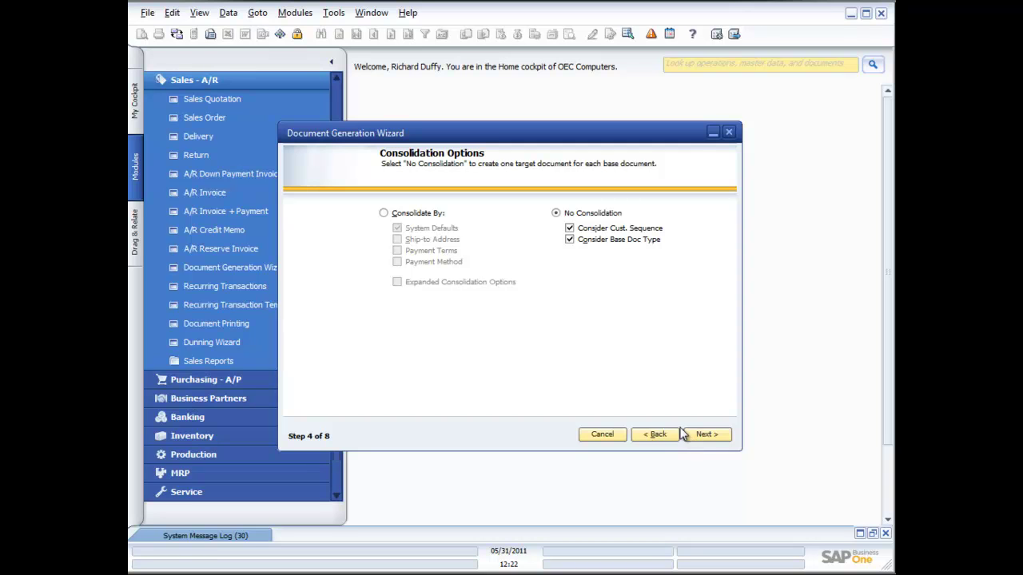
click(718, 435)
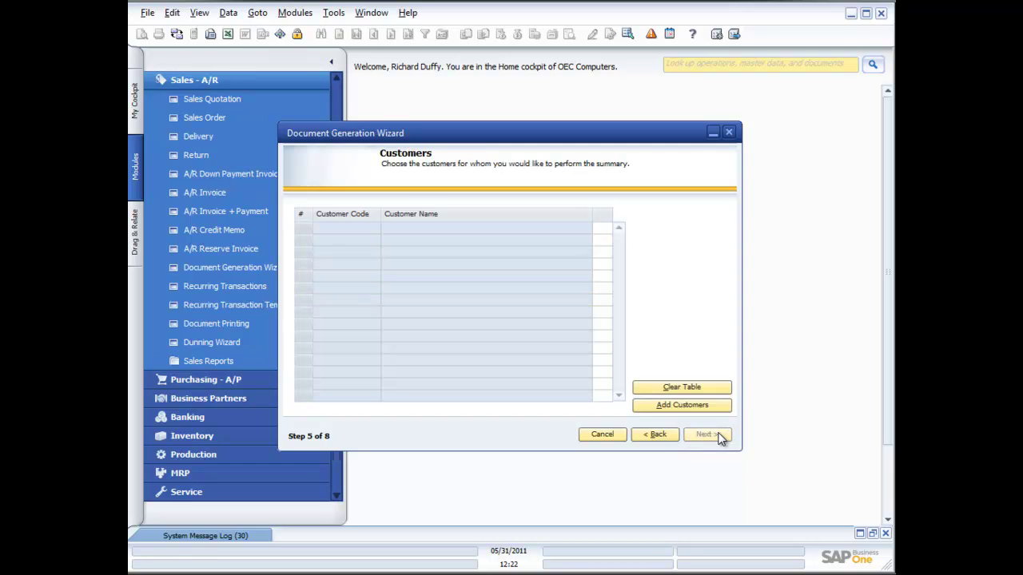
Add customers from all customer groups without a code range, and continue to the messages and alerts settings
click(663, 405)
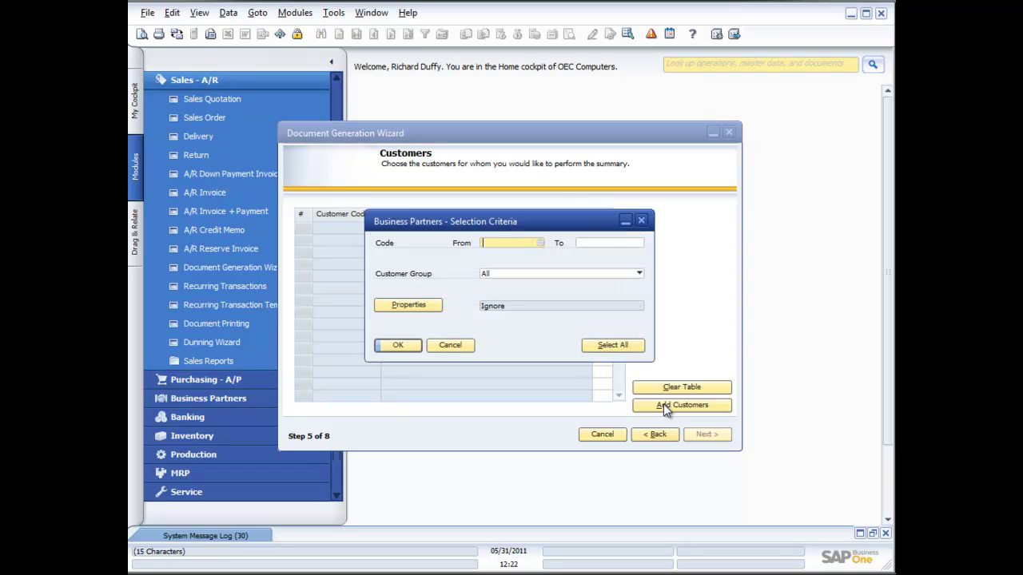
click(397, 348)
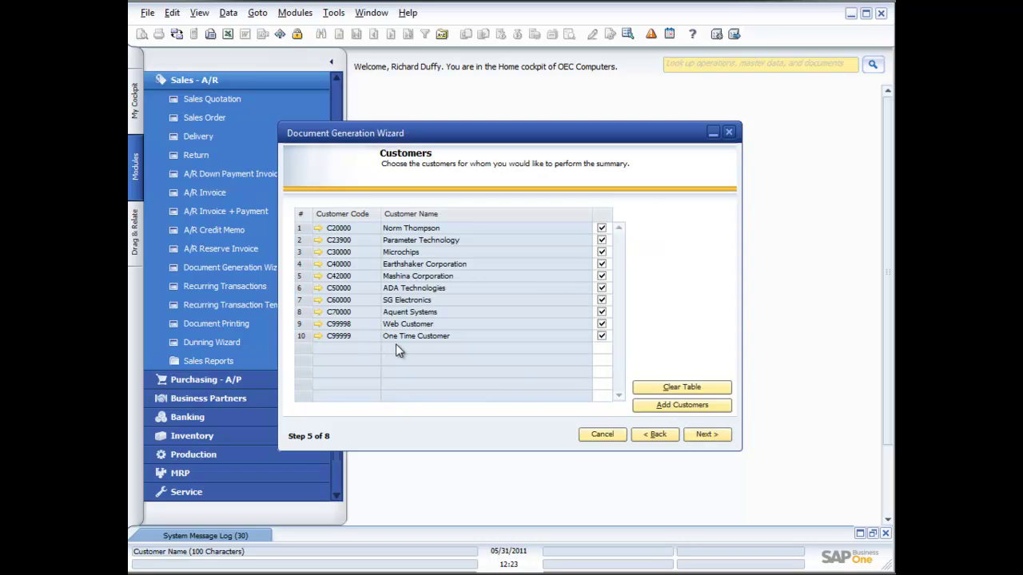
click(707, 437)
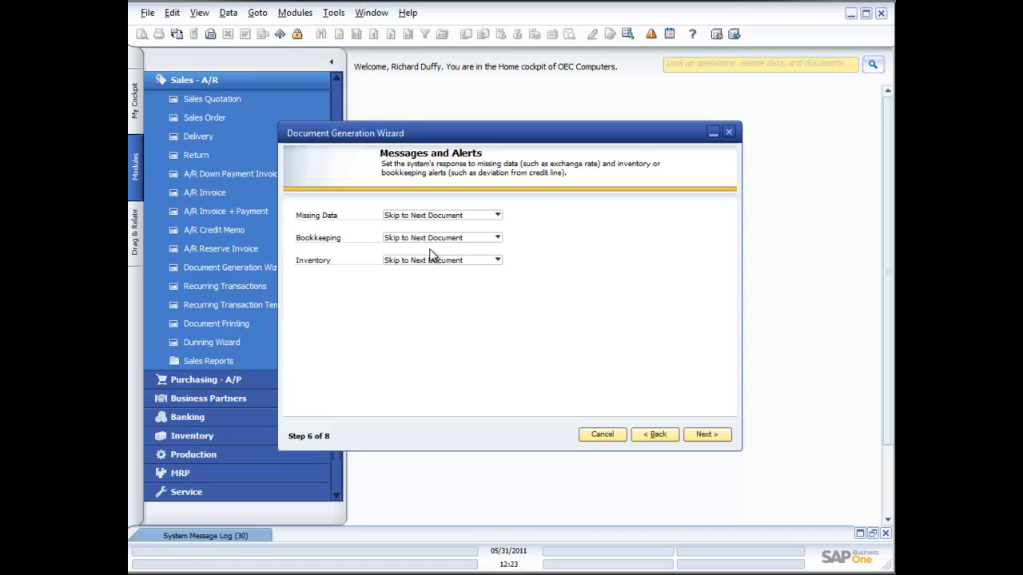
Check the response options for inventory alerts, keep Skip to Next Document, and continue to the save and execute options
click(496, 260)
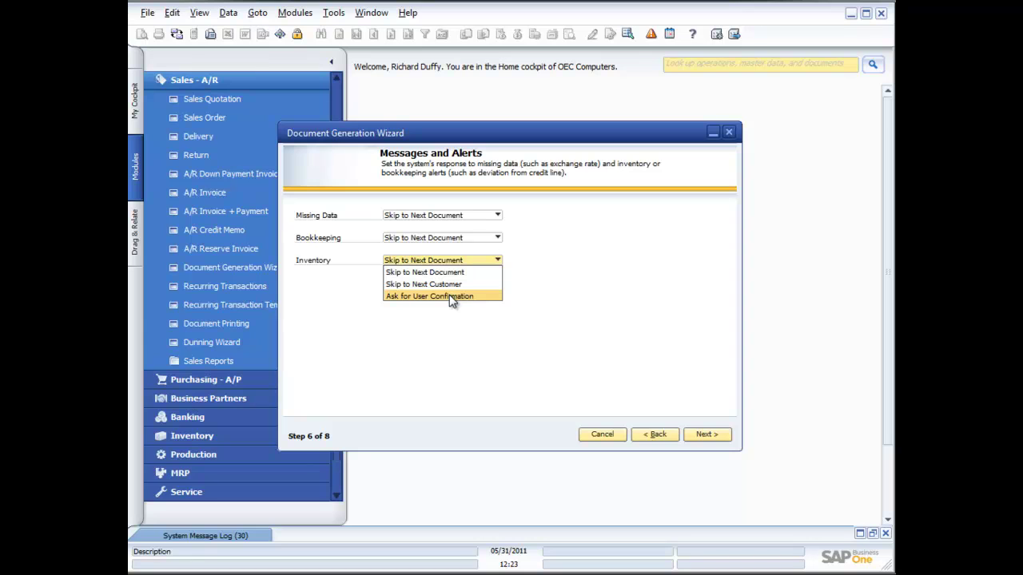
click(462, 327)
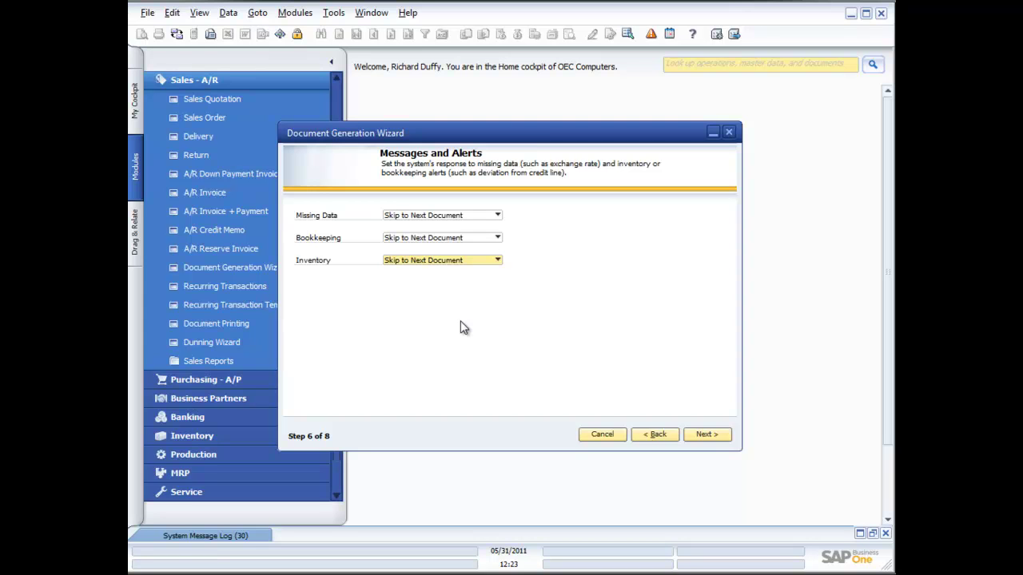
click(719, 434)
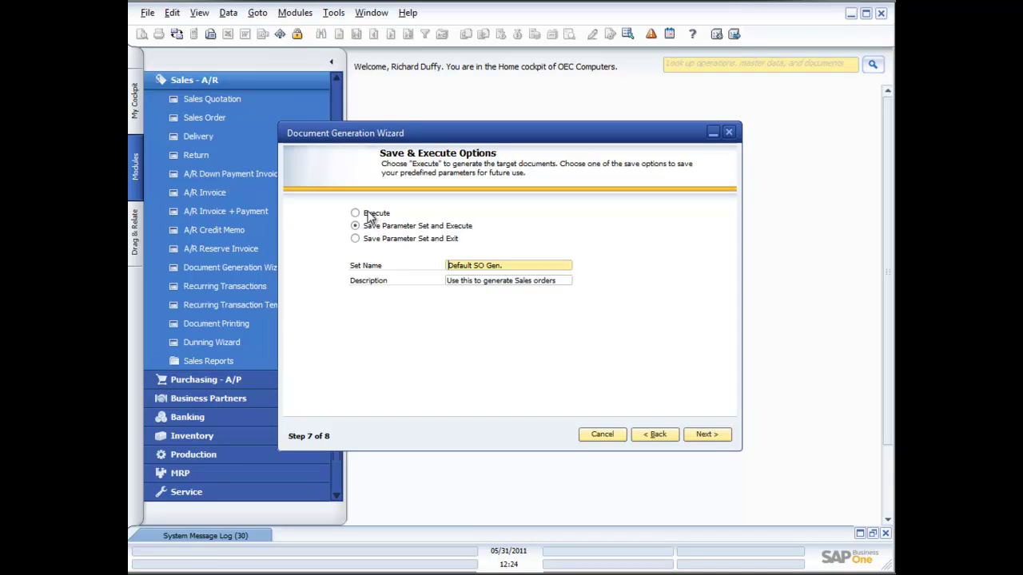
Choose Save Parameter Set and Exit for "Default SO Gen.", and finish the wizard
click(356, 239)
click(708, 436)
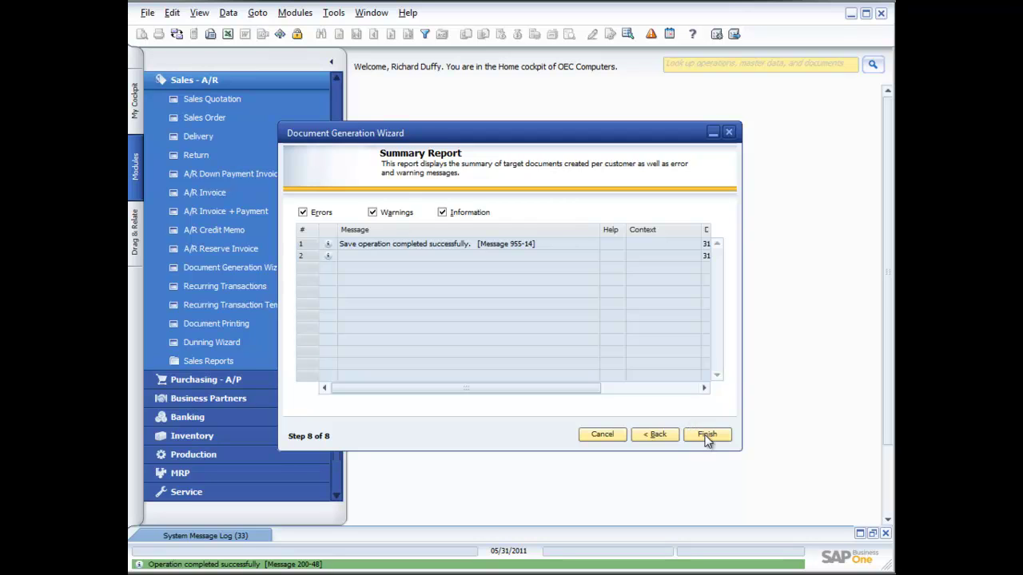
click(706, 436)
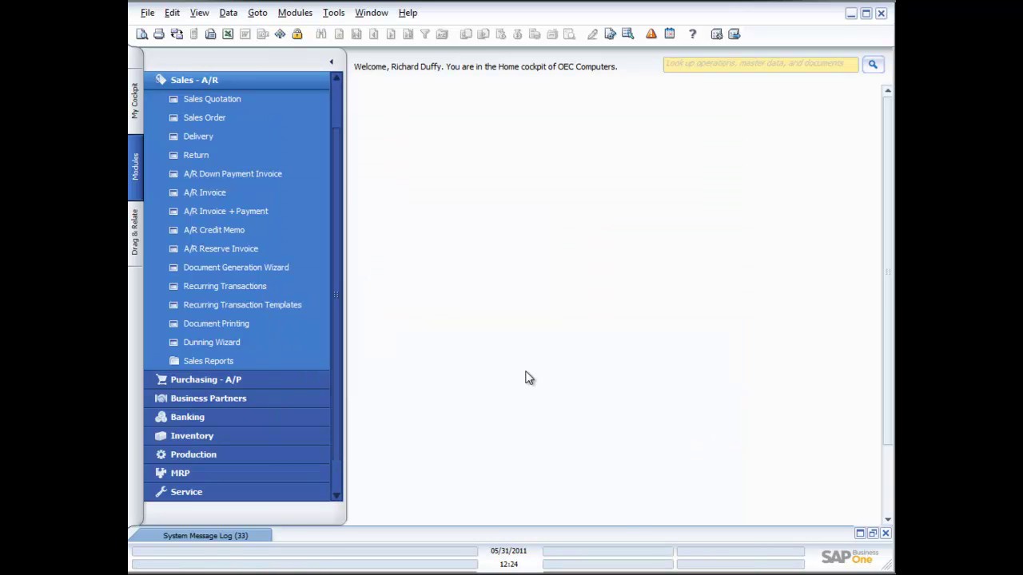
Walk through the existing parameter set "Default SO Gen." in the Document Generation Wizard up to the Execute option, and cancel the wizard
click(264, 271)
click(711, 438)
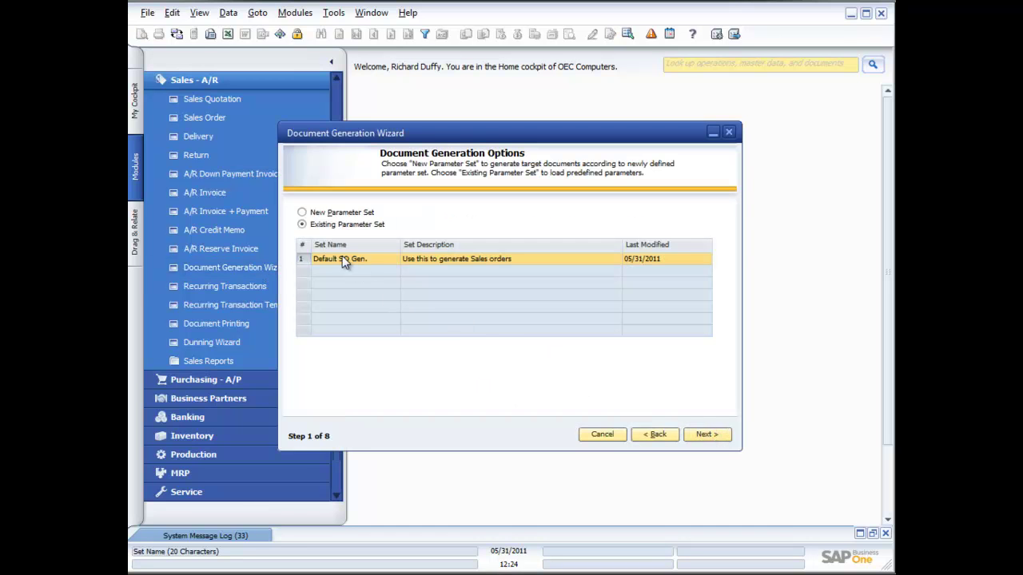
click(707, 436)
click(707, 436)
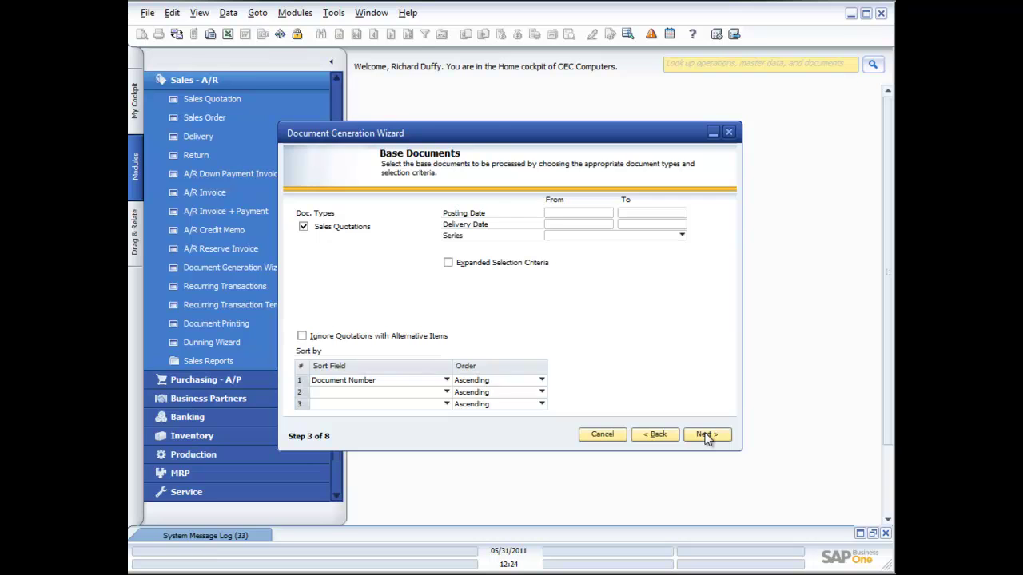
click(706, 436)
click(706, 437)
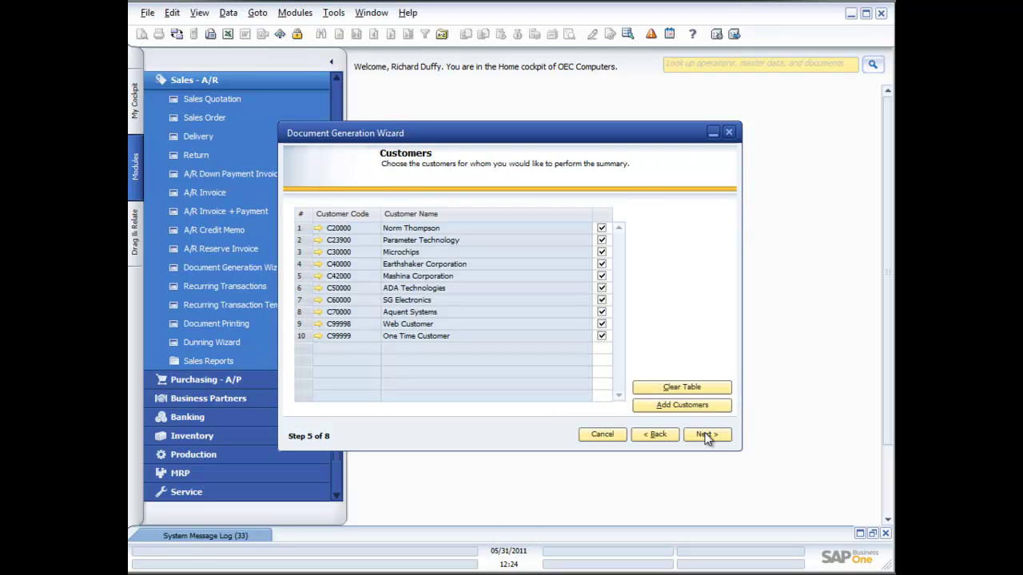
click(706, 436)
click(706, 436)
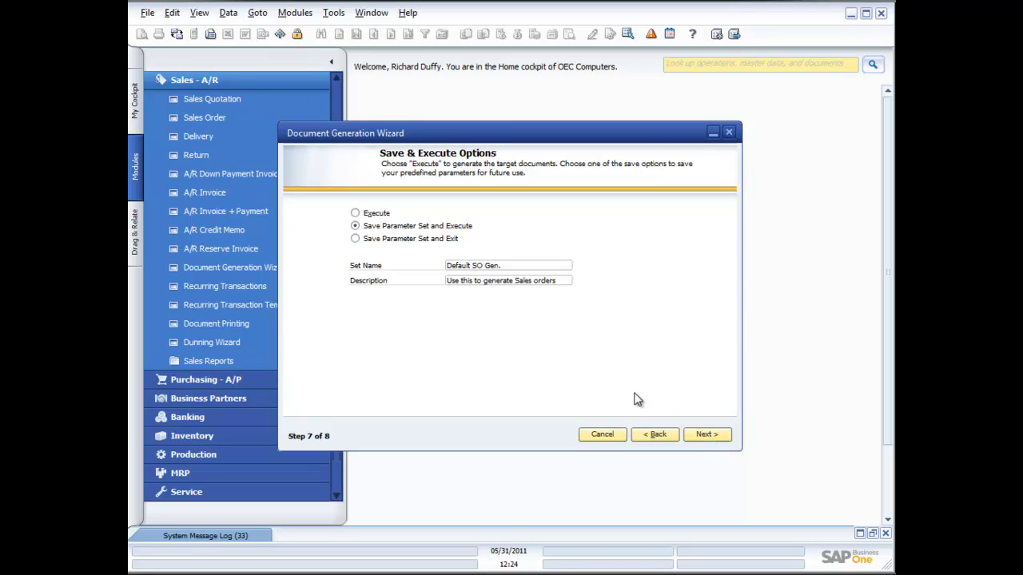
click(358, 216)
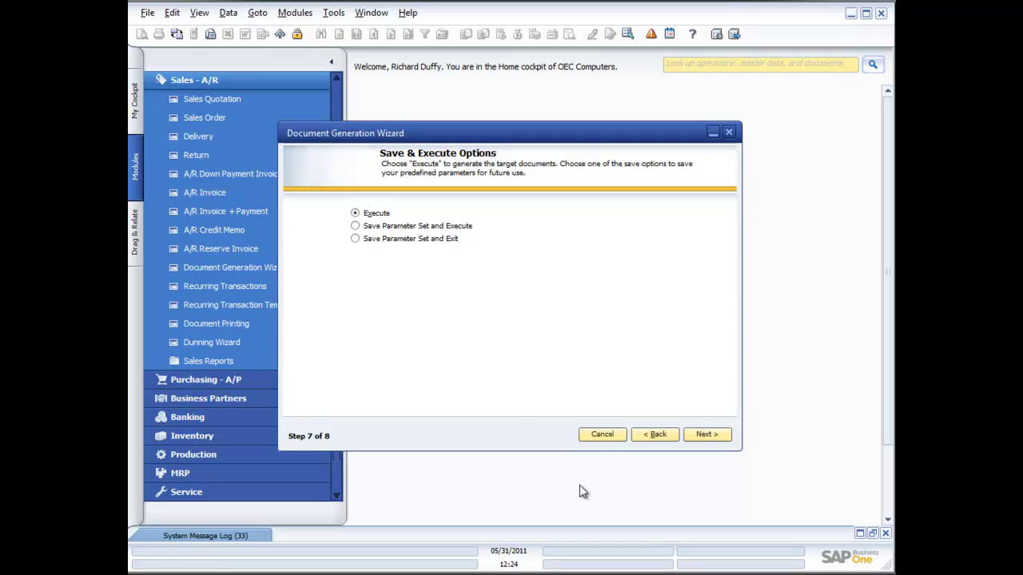
click(602, 436)
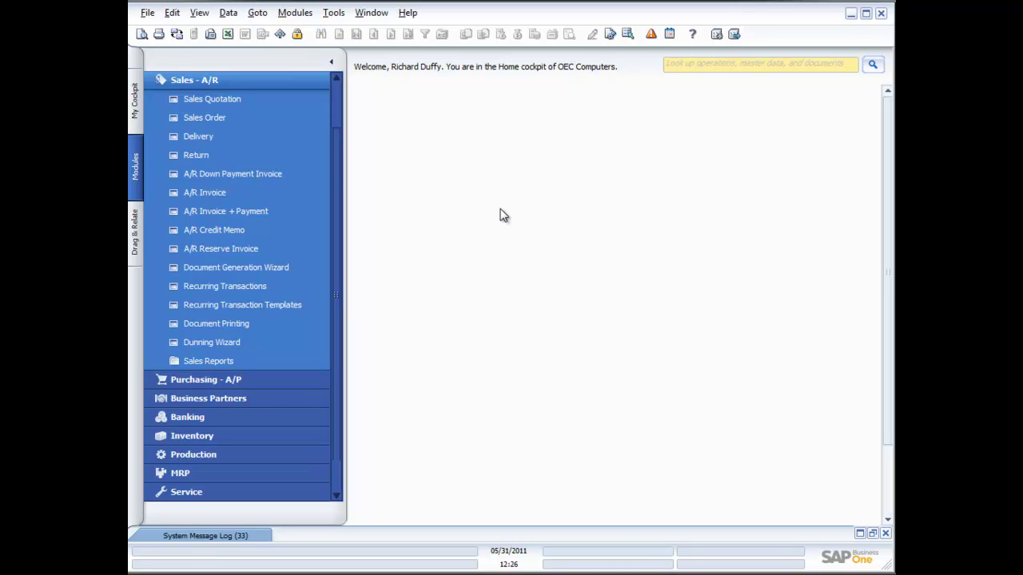
Start a return for Earthshaker Corporation, examine the deliveries available to copy from, and cancel the return
click(204, 155)
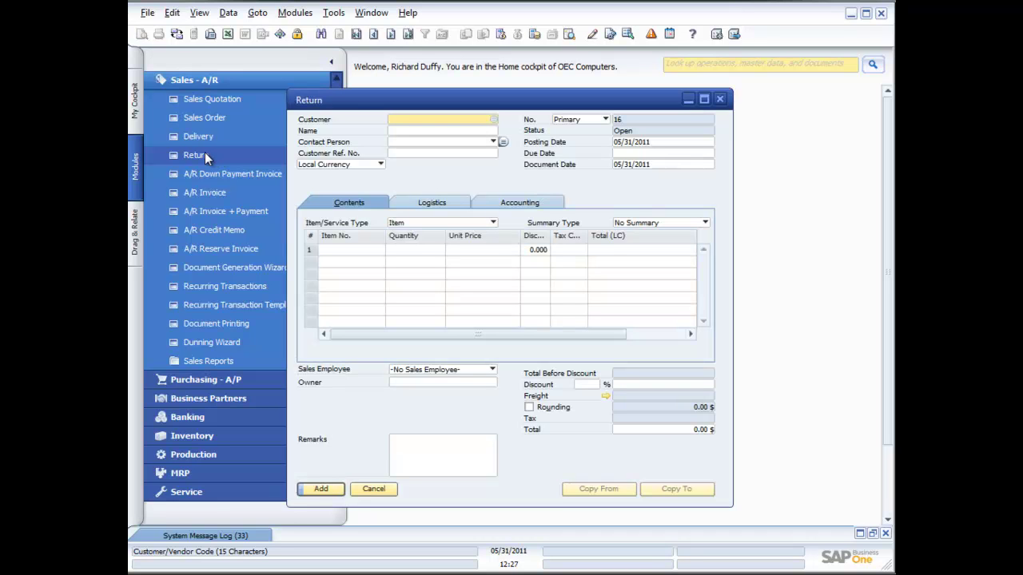
click(494, 119)
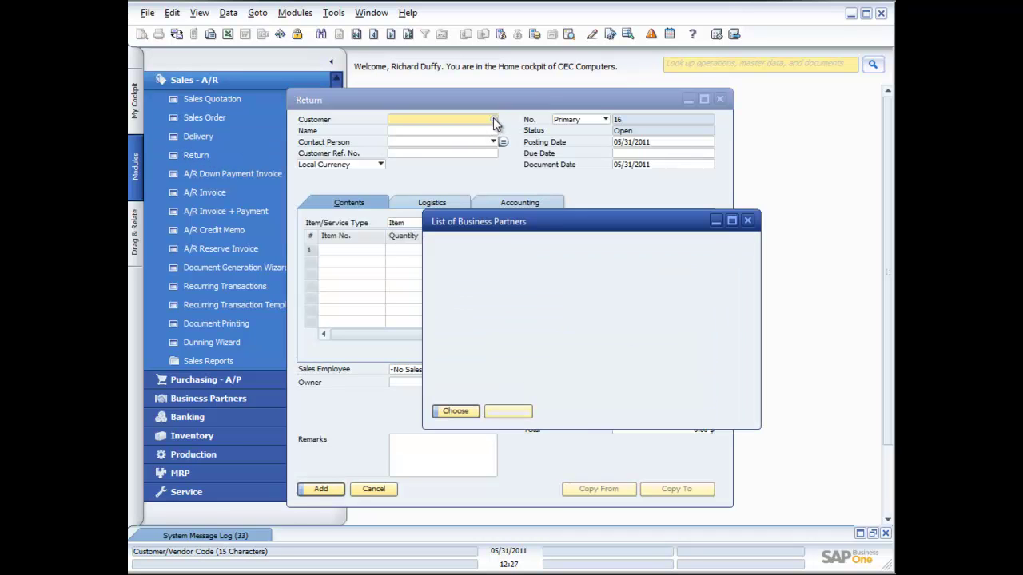
double_click(489, 310)
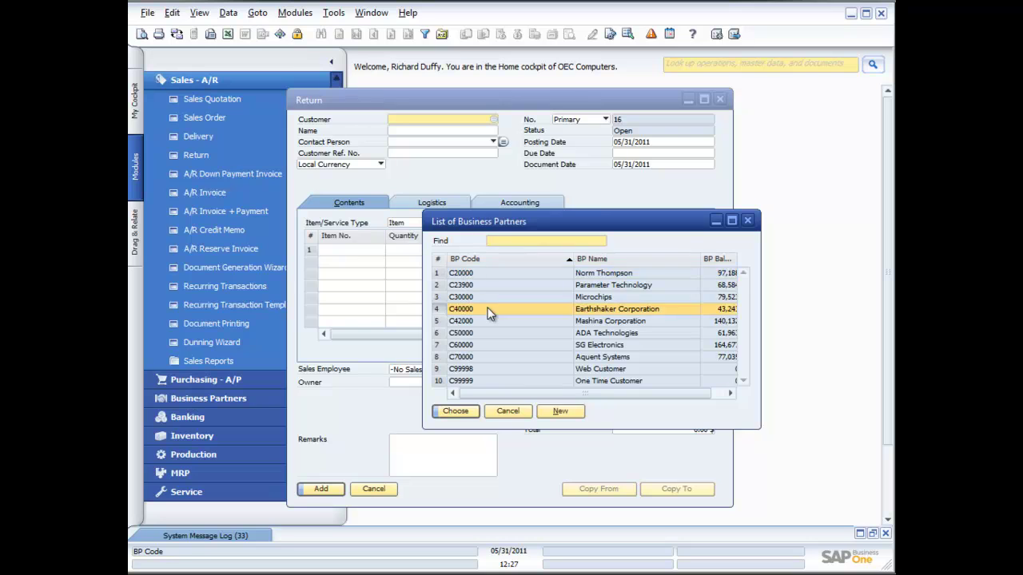
click(628, 490)
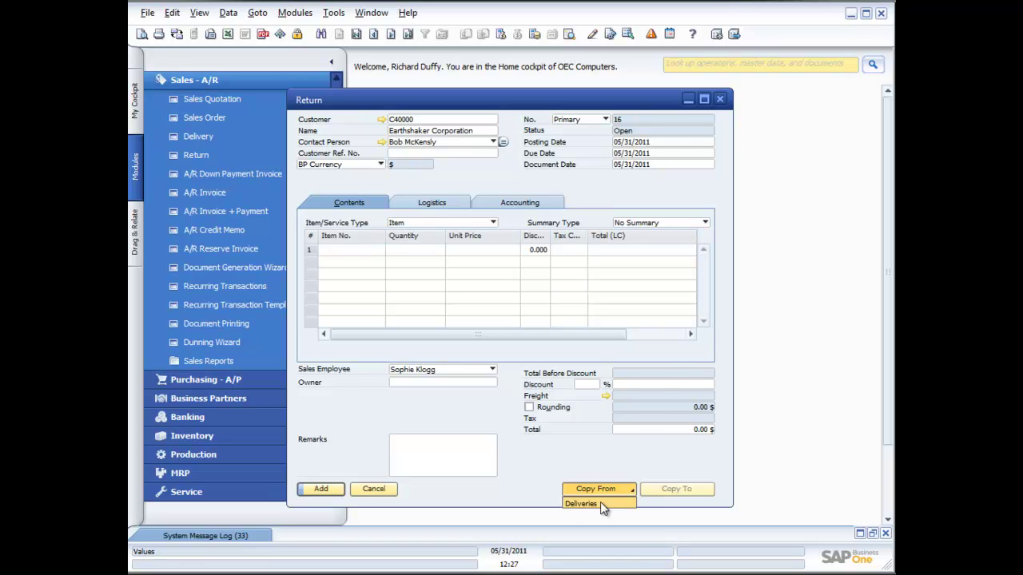
click(600, 502)
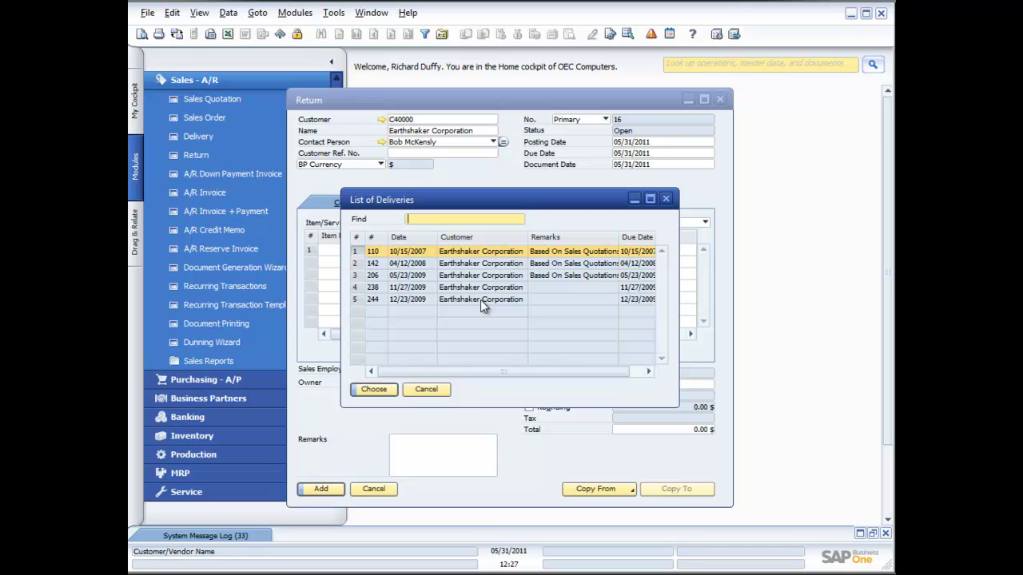
click(426, 390)
click(382, 489)
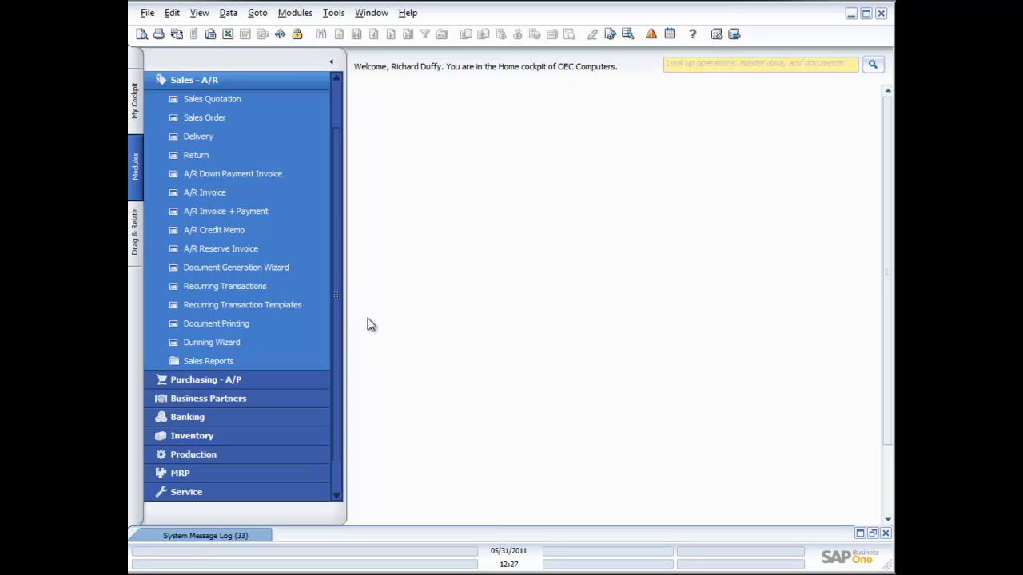
Start an A/R credit memo with Earthshaker Corporation as the customer
click(214, 230)
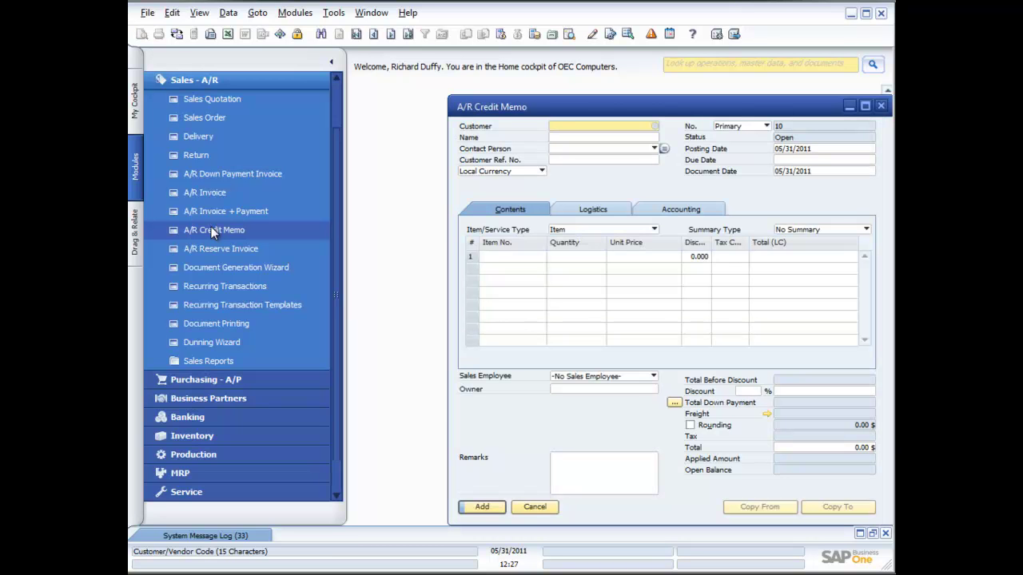
drag(601, 107, 545, 98)
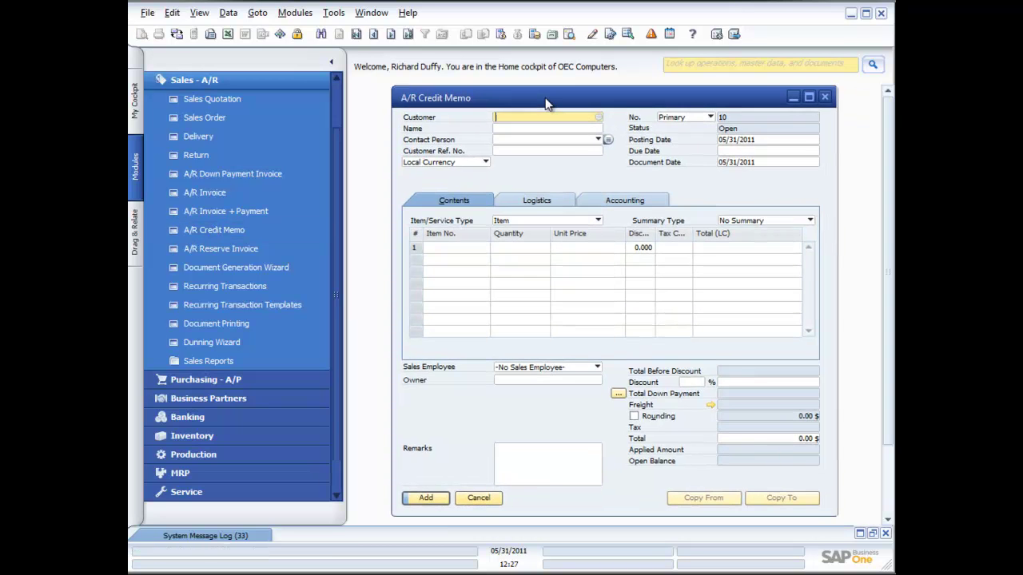
click(599, 117)
double_click(561, 310)
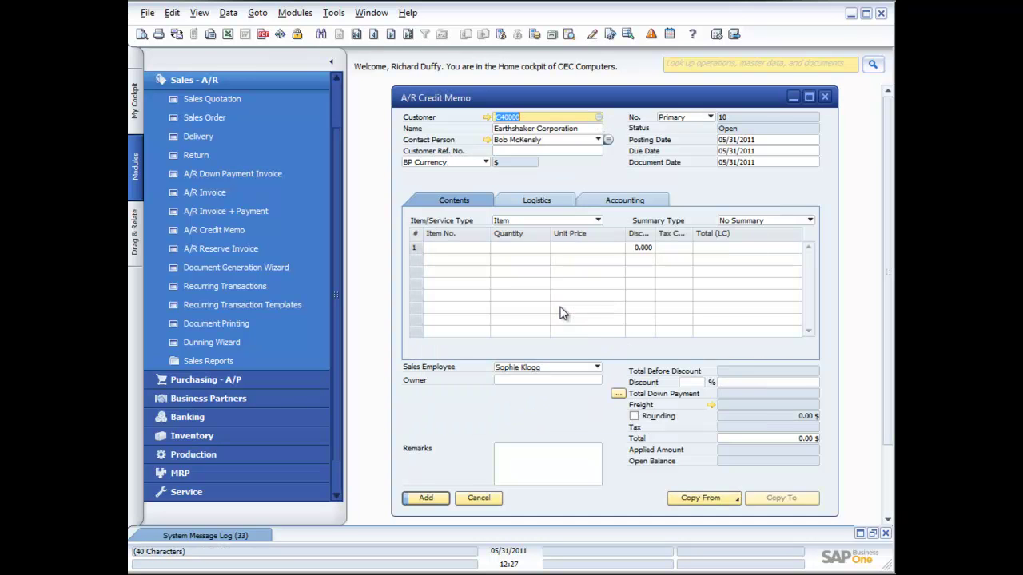
Copy the newest A/R invoice, dated 05/31/2011, into the credit memo, drawing all data at the current exchange rate
click(729, 498)
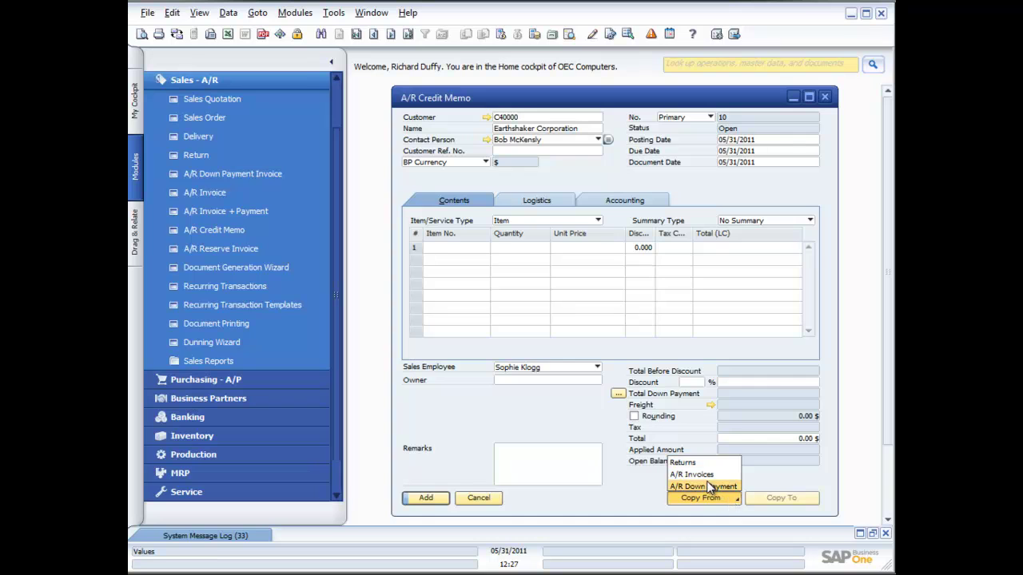
click(704, 474)
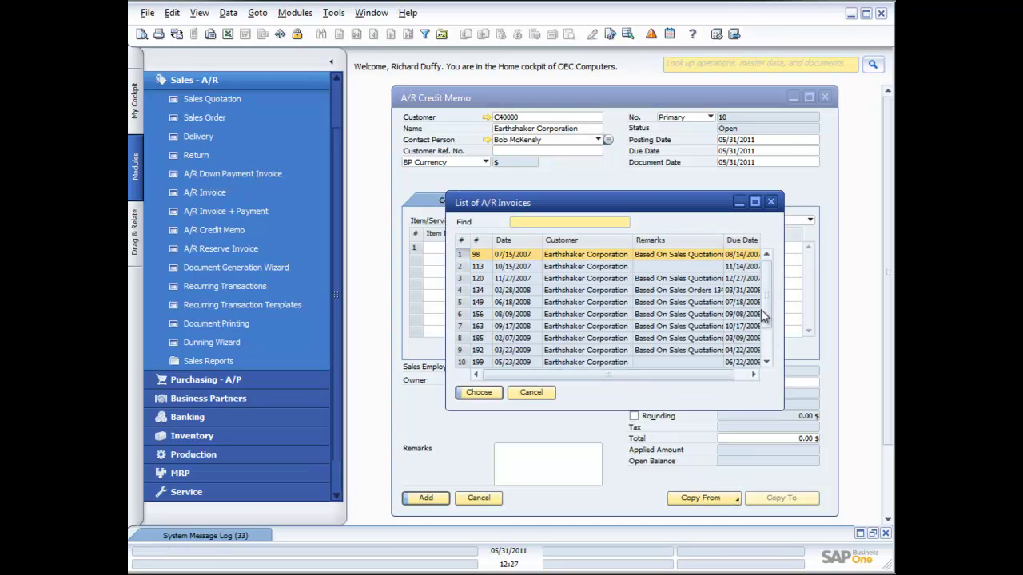
click(521, 242)
click(520, 241)
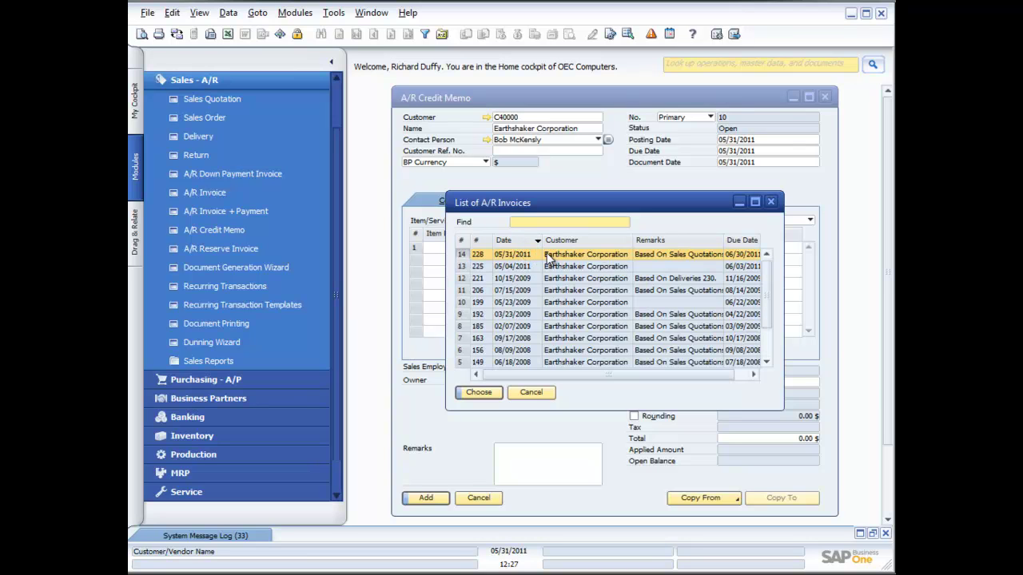
double_click(529, 254)
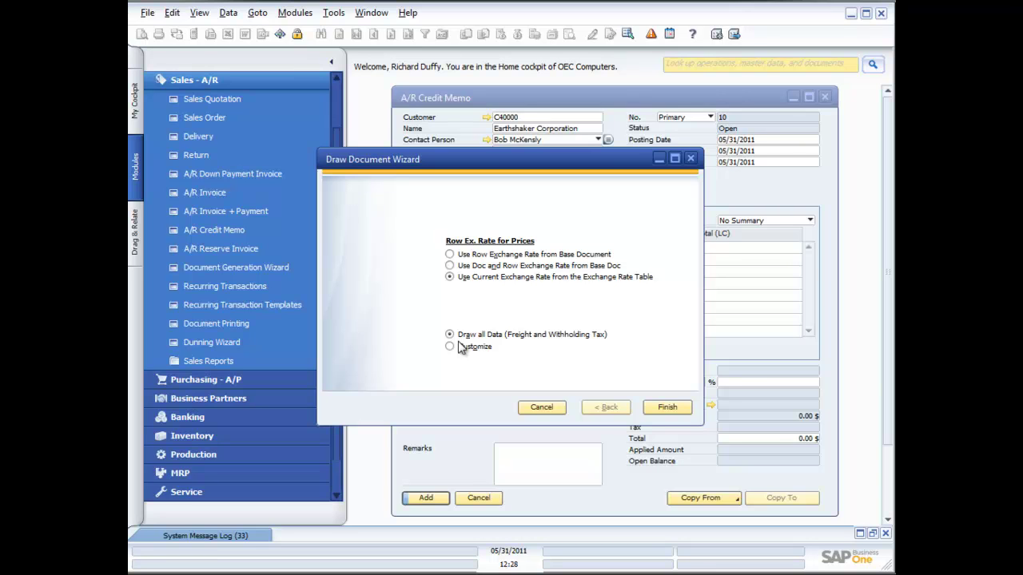
click(668, 408)
click(382, 300)
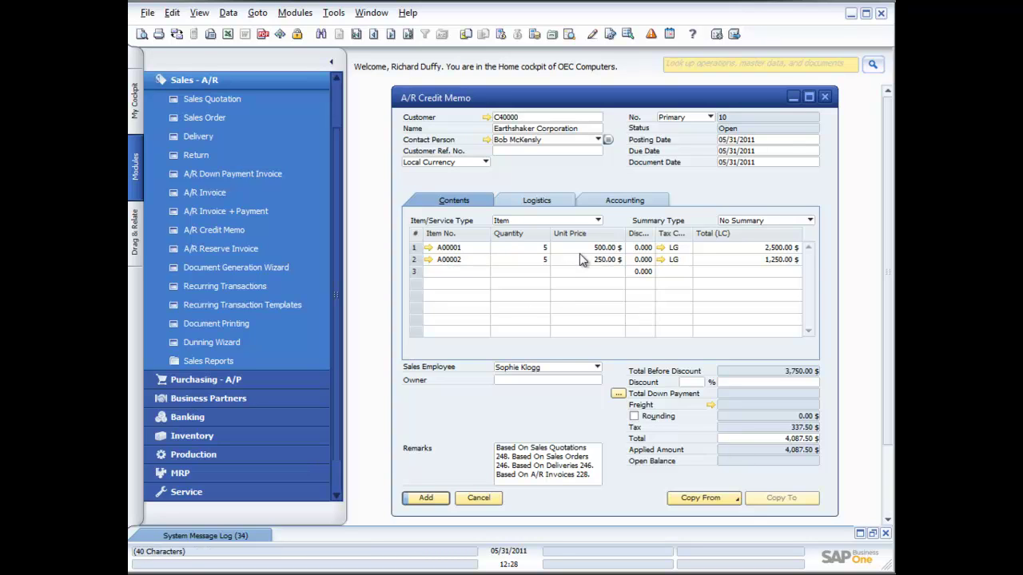
Add the A/R credit memo, confirm that it cannot be changed, and close the form
click(428, 498)
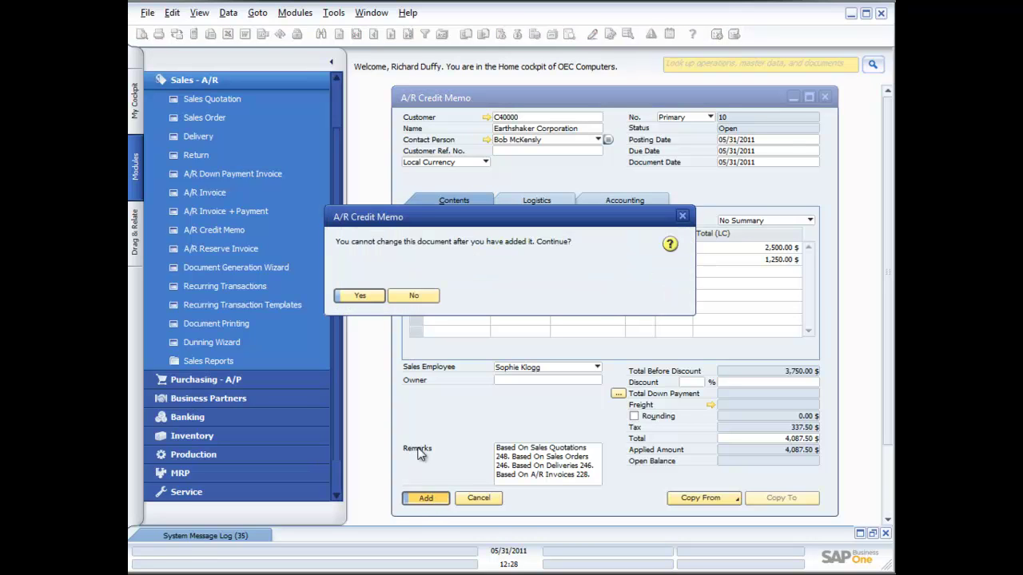
click(360, 297)
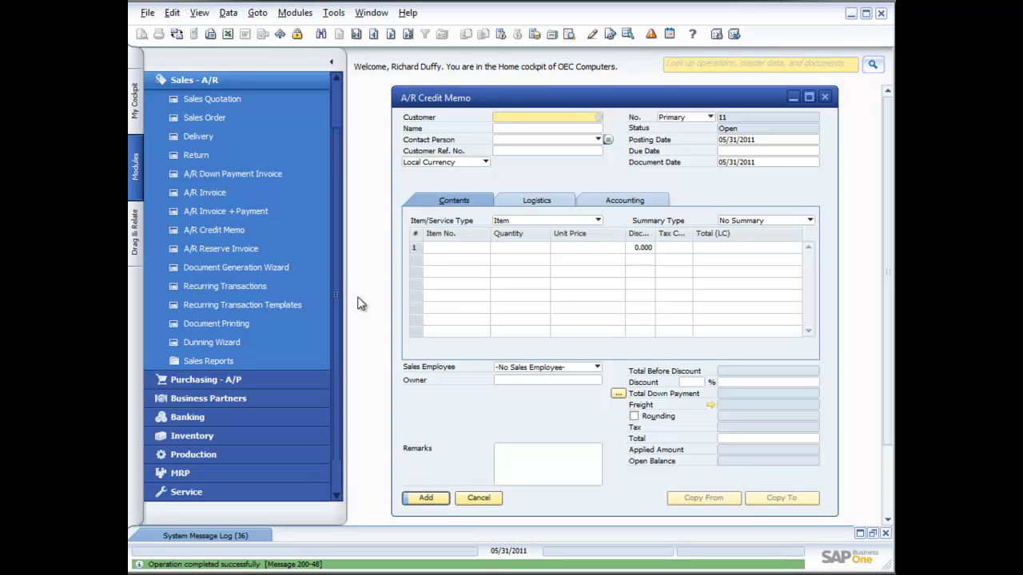
click(824, 97)
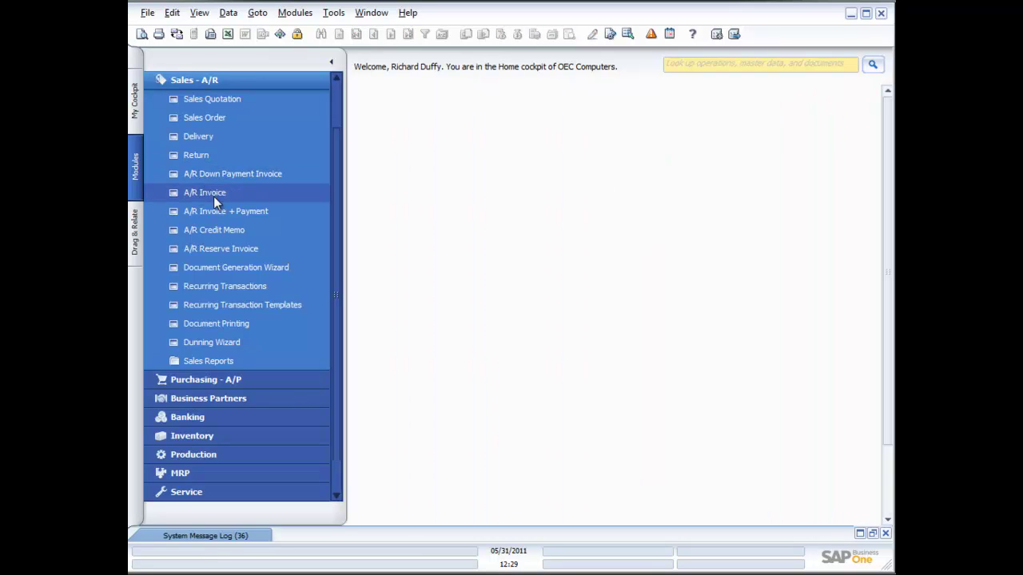
Start a new return document with Earthshaker Corporation as the customer
click(189, 157)
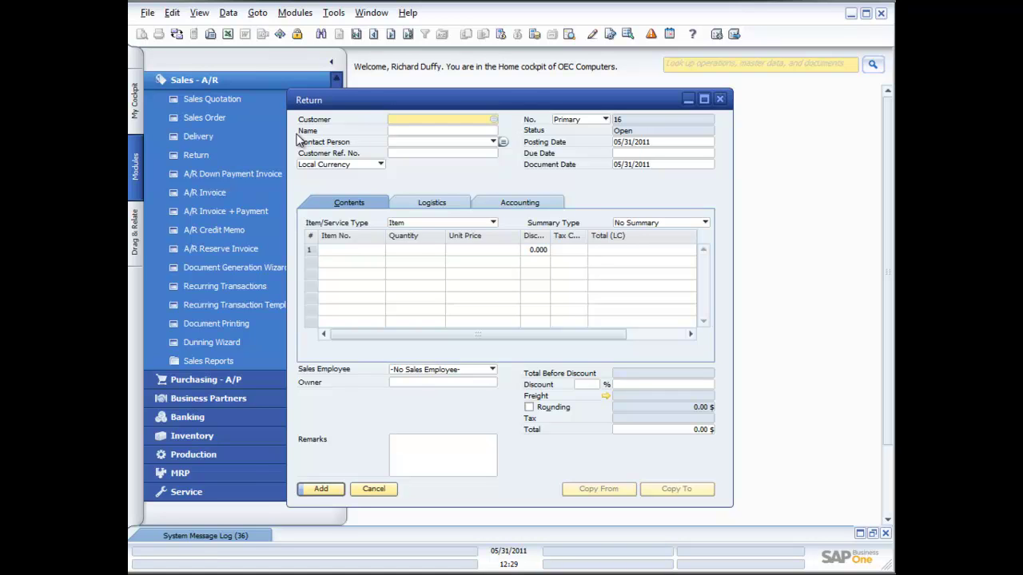
click(494, 119)
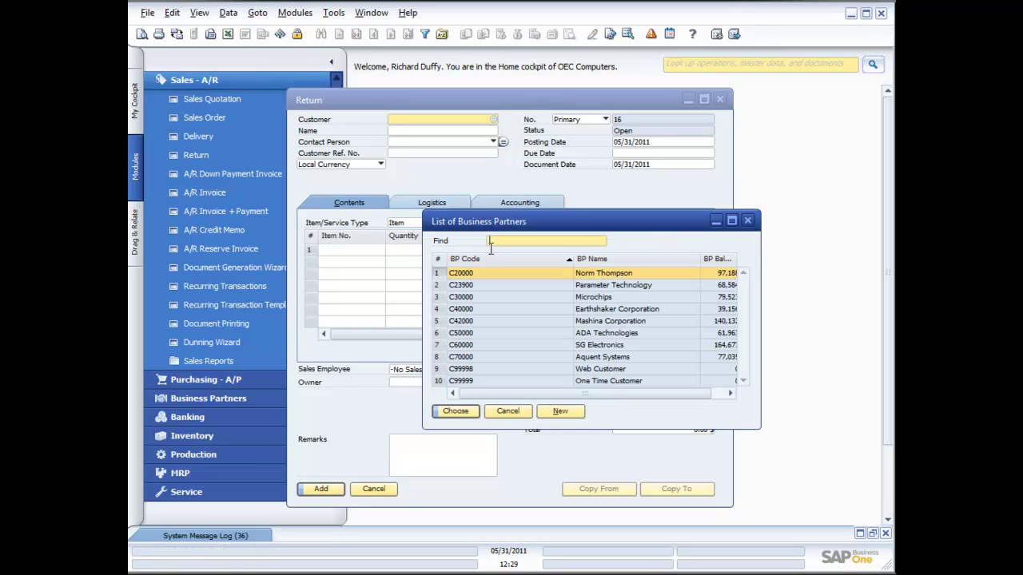
double_click(560, 310)
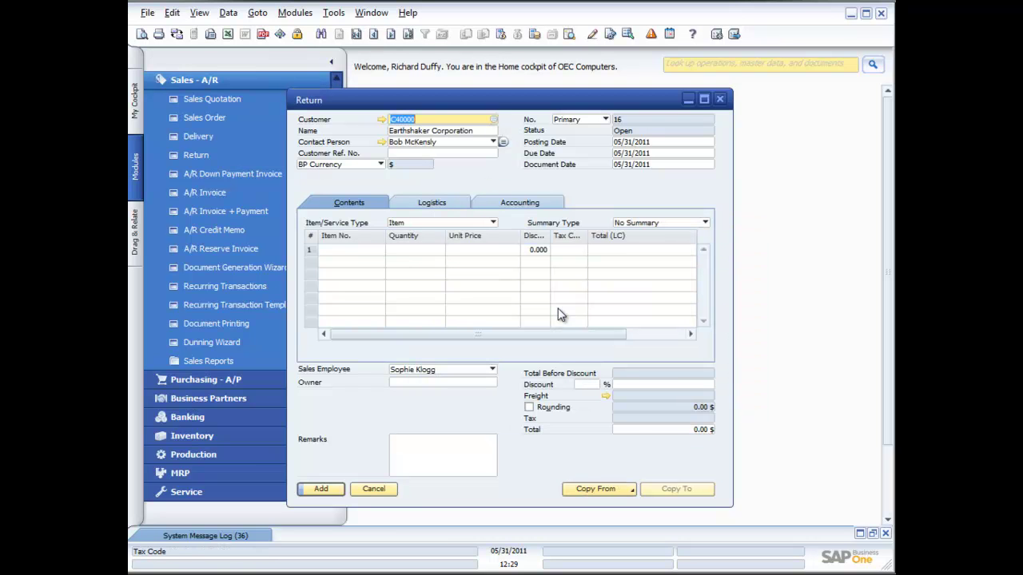
Copy the delivery dated 12/23/2009 into the return, drawing all data at the current exchange rate
click(627, 489)
click(608, 503)
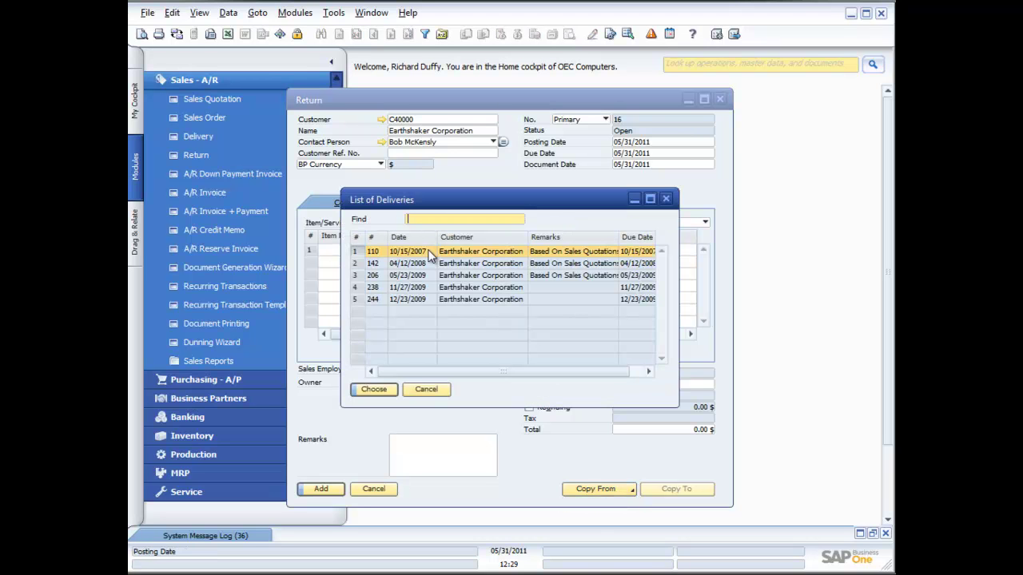
double_click(462, 299)
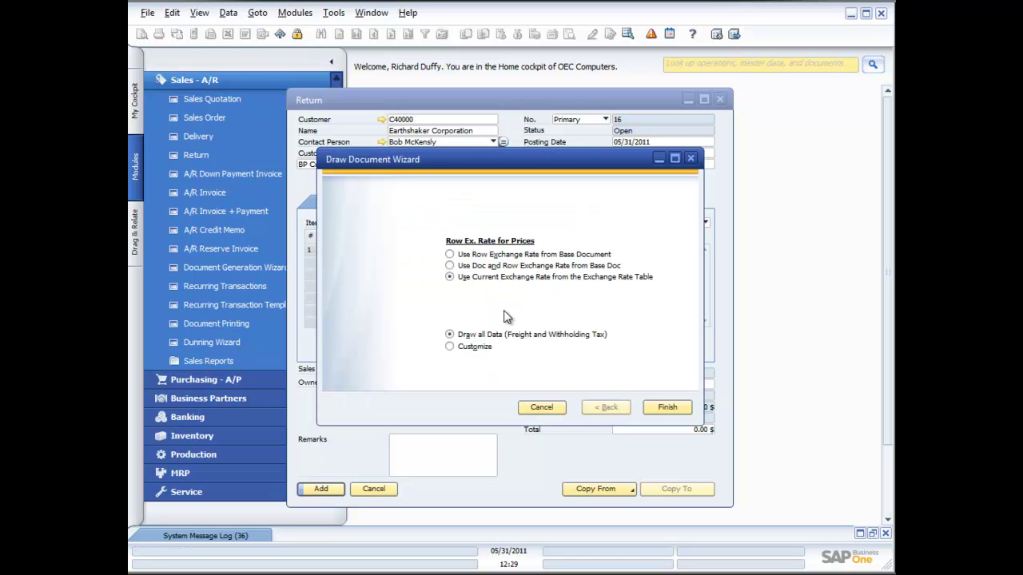
click(663, 409)
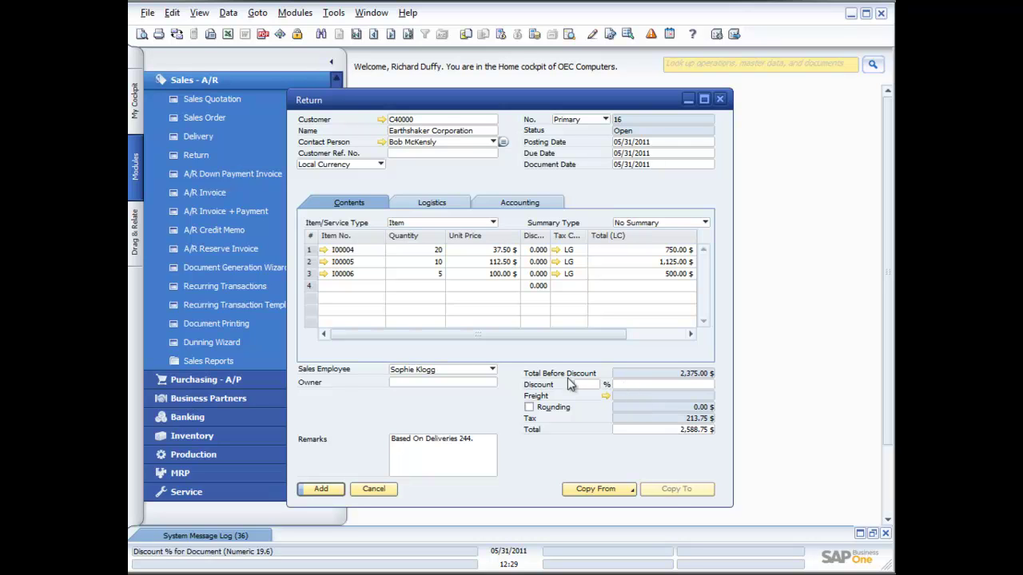
Save the return as a draft and close the return form
right_click(495, 407)
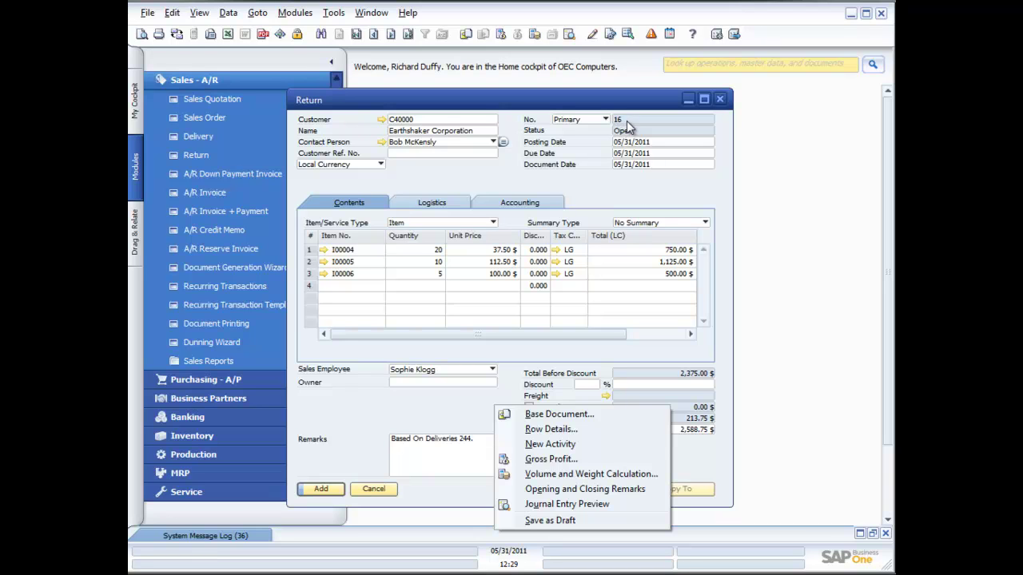
click(578, 525)
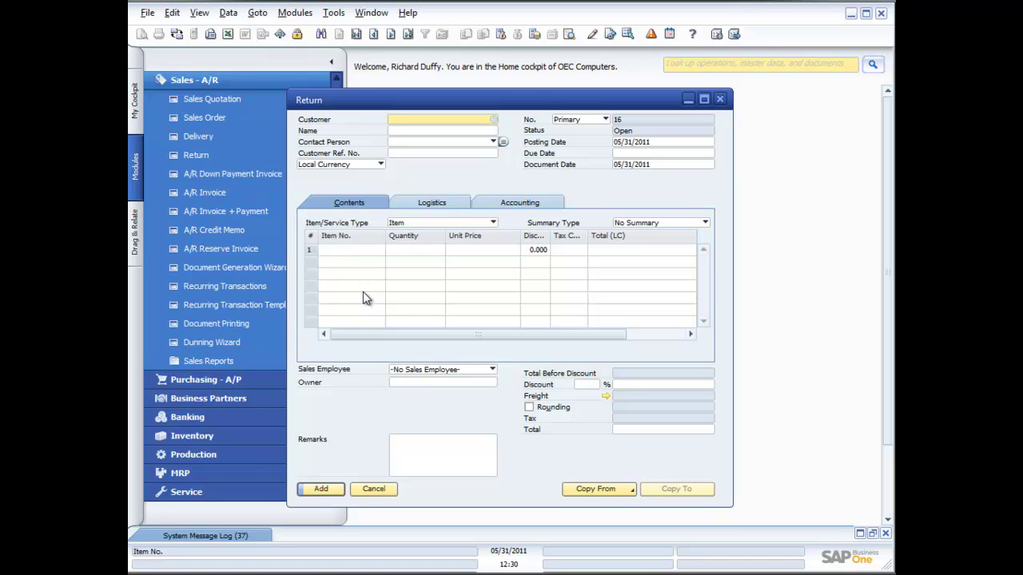
click(376, 490)
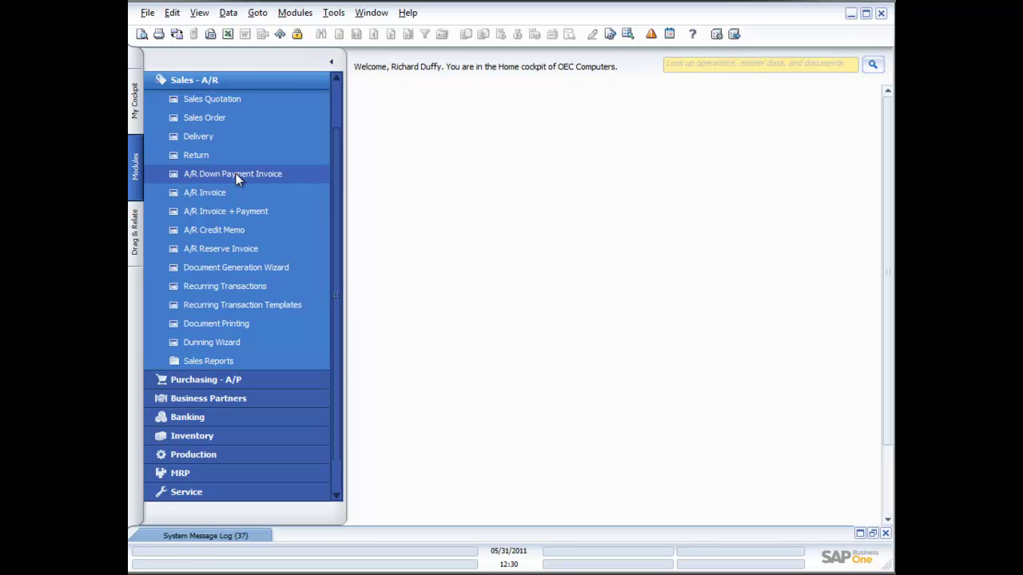
Open an A/R Invoice + Payment document, replace the default One Time Customer with Earthshaker Corporation, and close it without saving
click(225, 199)
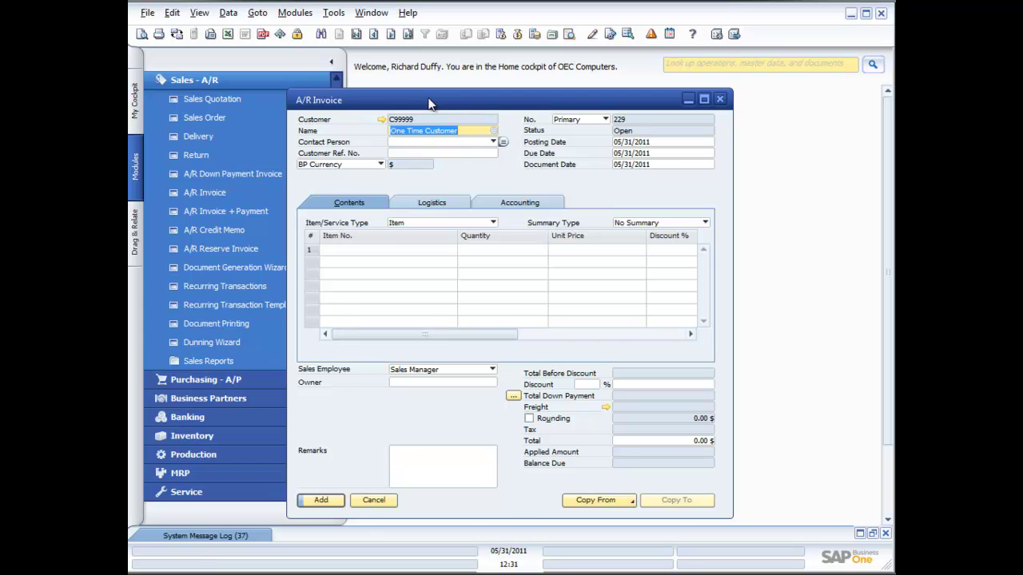
drag(429, 100, 503, 82)
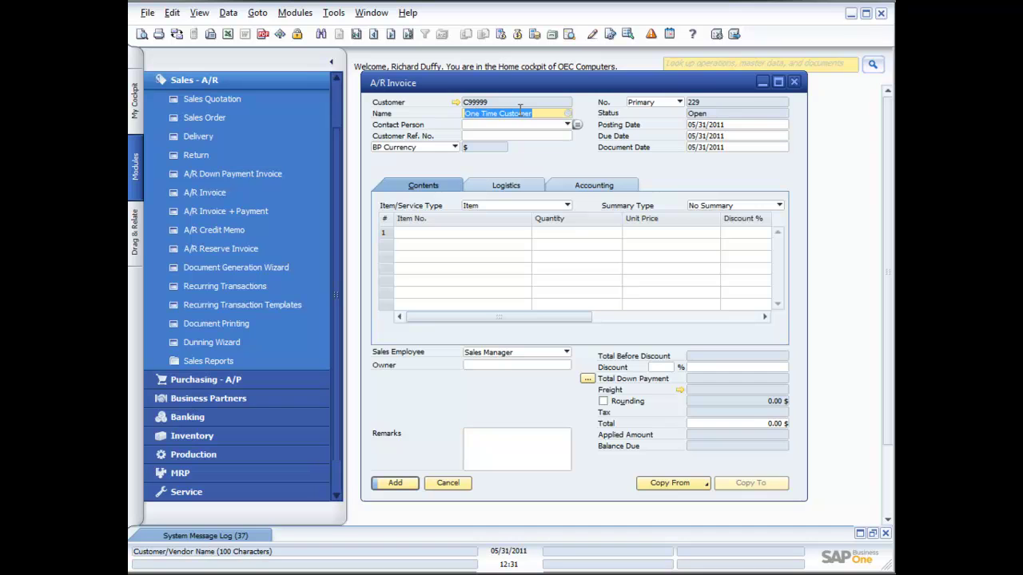
click(567, 113)
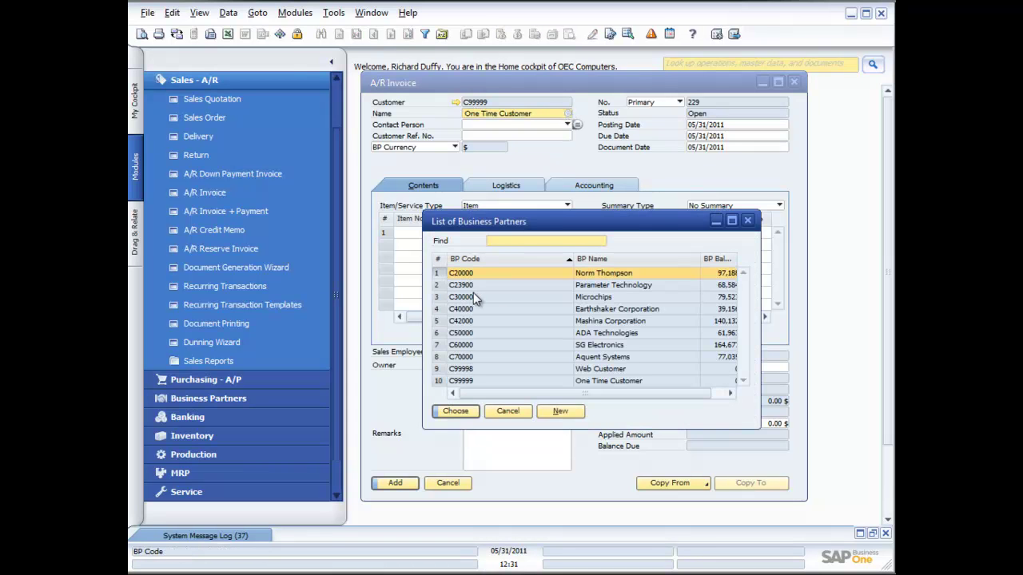
double_click(561, 308)
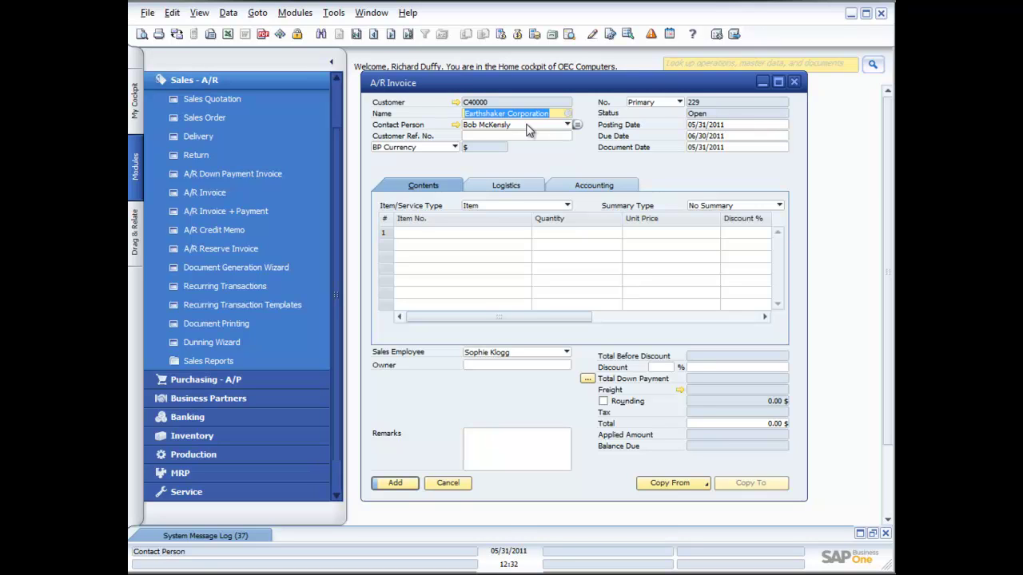
click(795, 82)
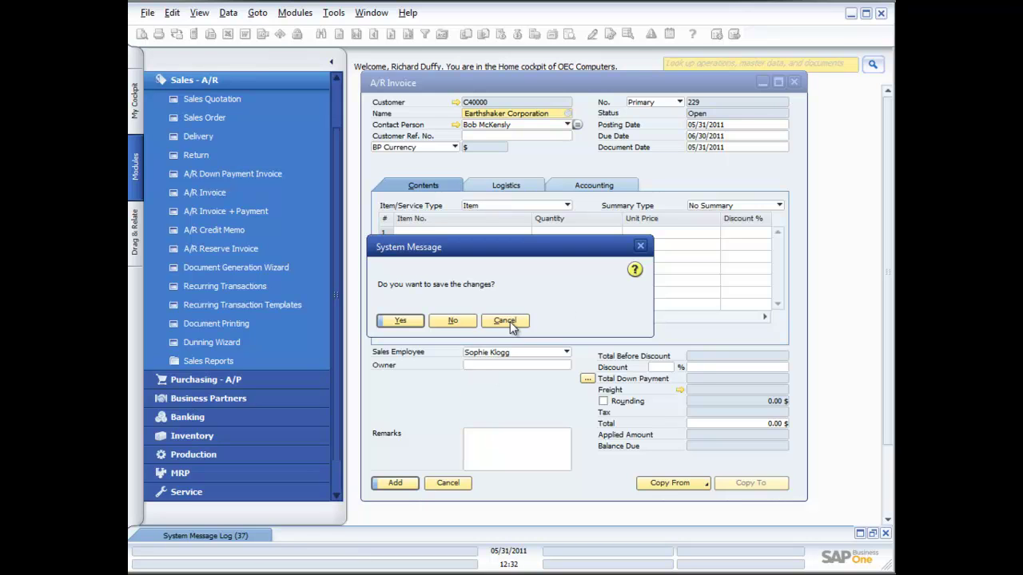
click(462, 322)
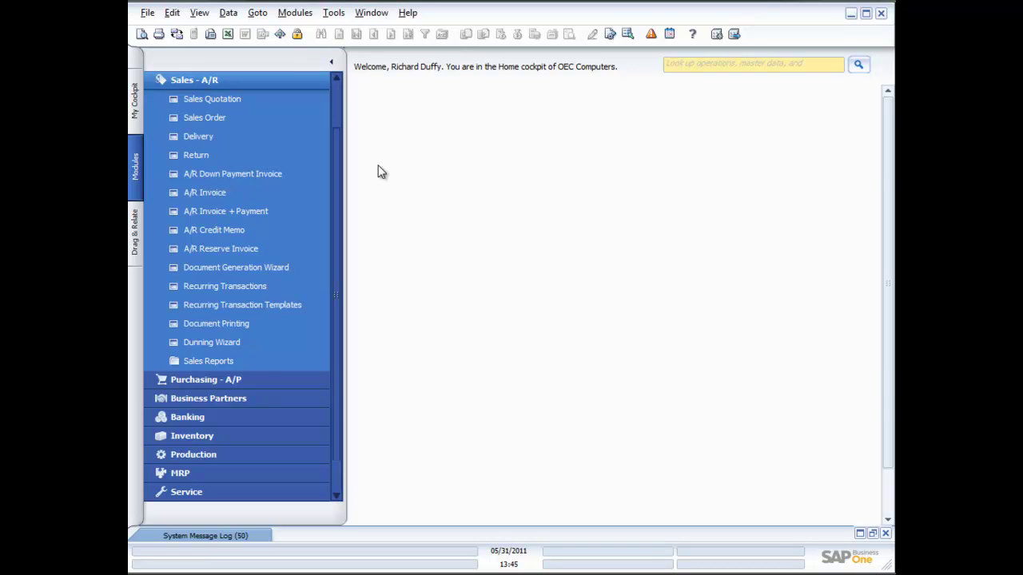
Start a sales order with Earthshaker Corporation as the customer
click(210, 117)
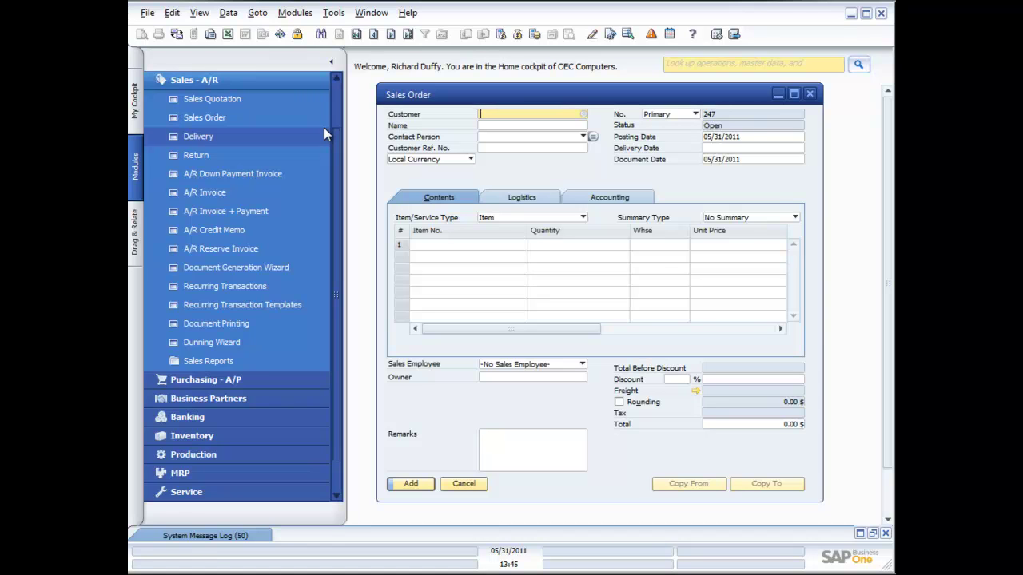
click(584, 114)
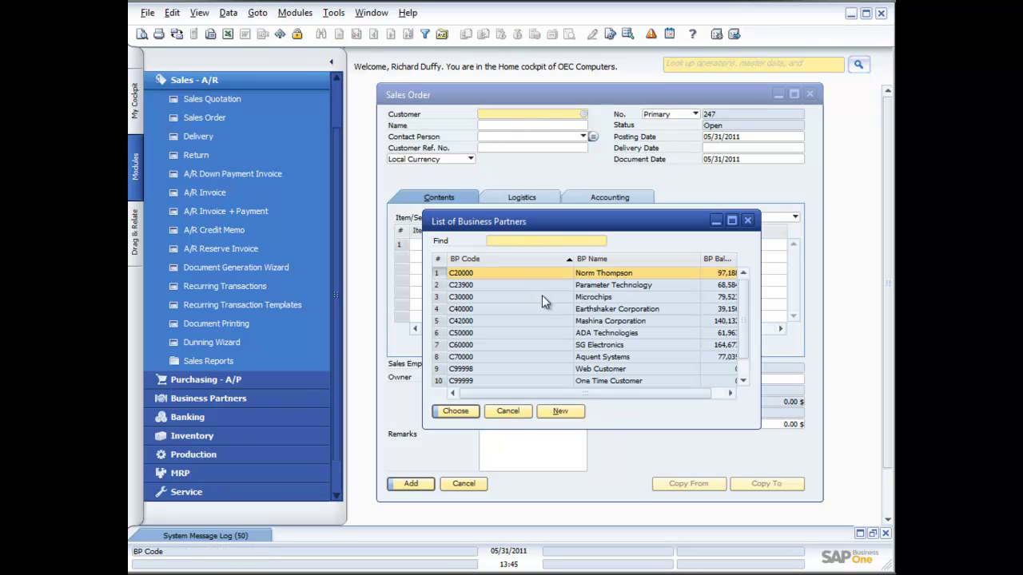
double_click(541, 311)
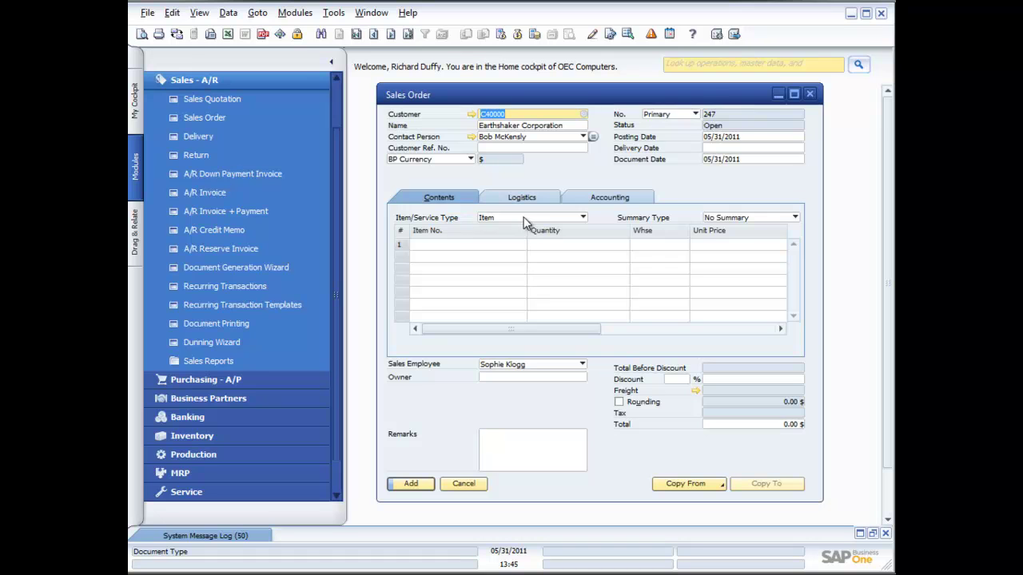
Change the sales order to the Service type and describe its first line as "Installation of printers on site"
click(583, 217)
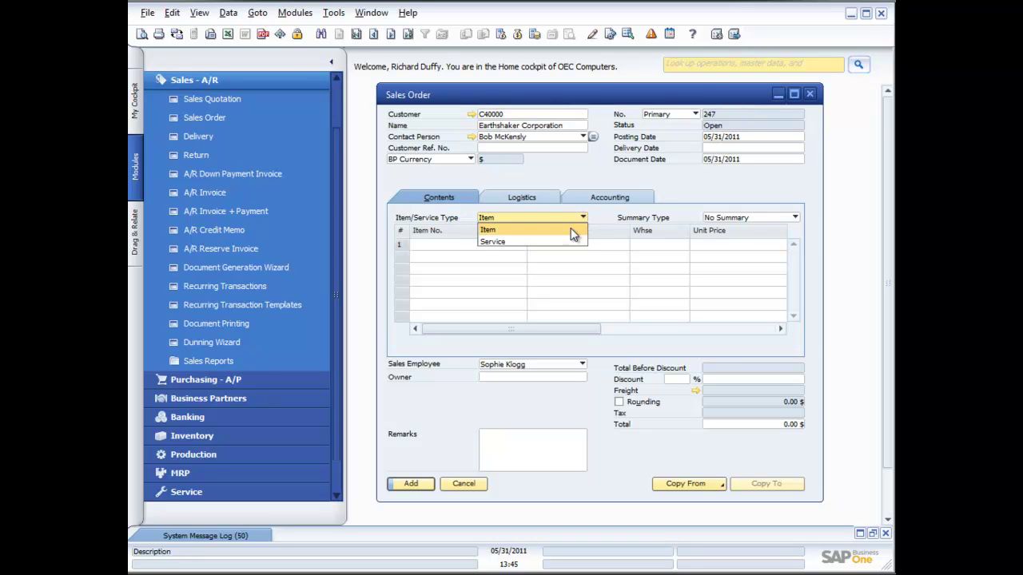
click(564, 243)
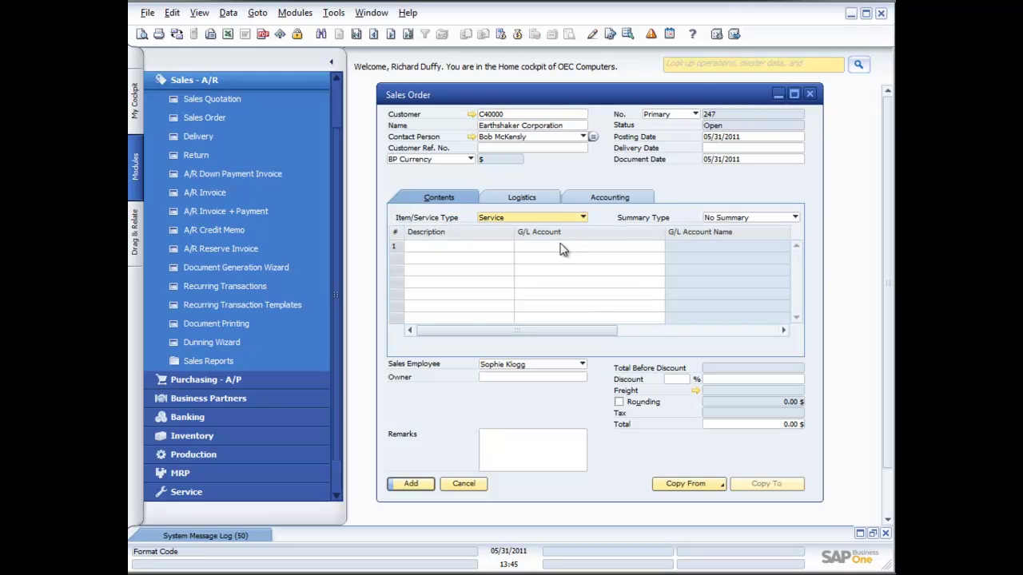
click(485, 248)
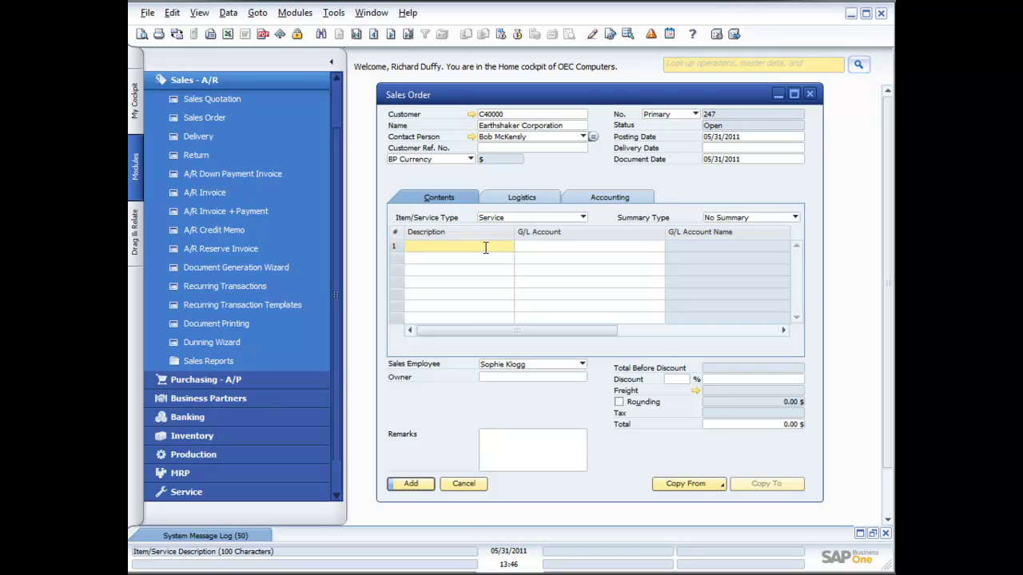
text(Installation of printers o)
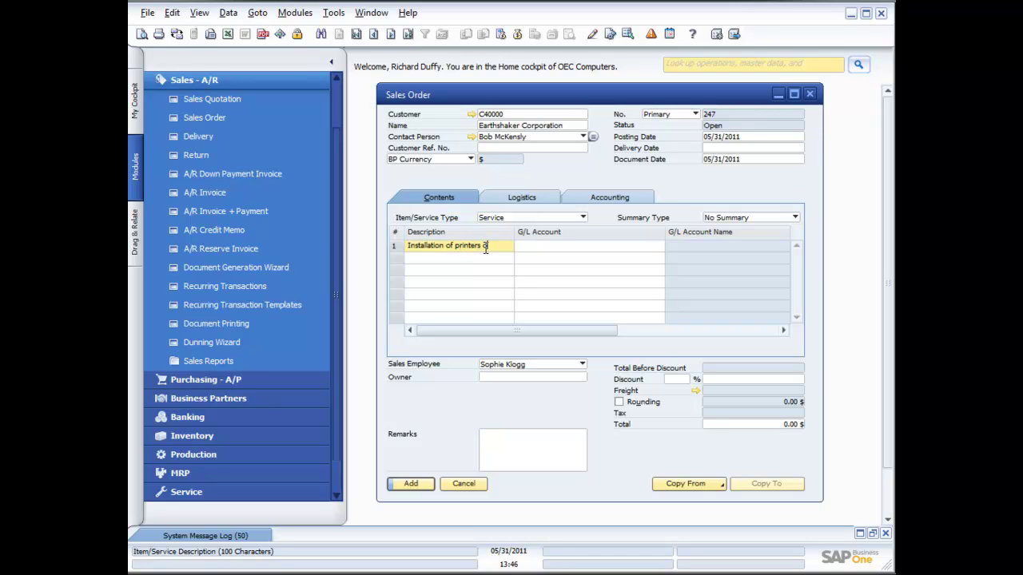
text(n site)
Assign the Sales Revenues - Domestic (HO, USA, GA) G/L account to the printer installation line
click(565, 249)
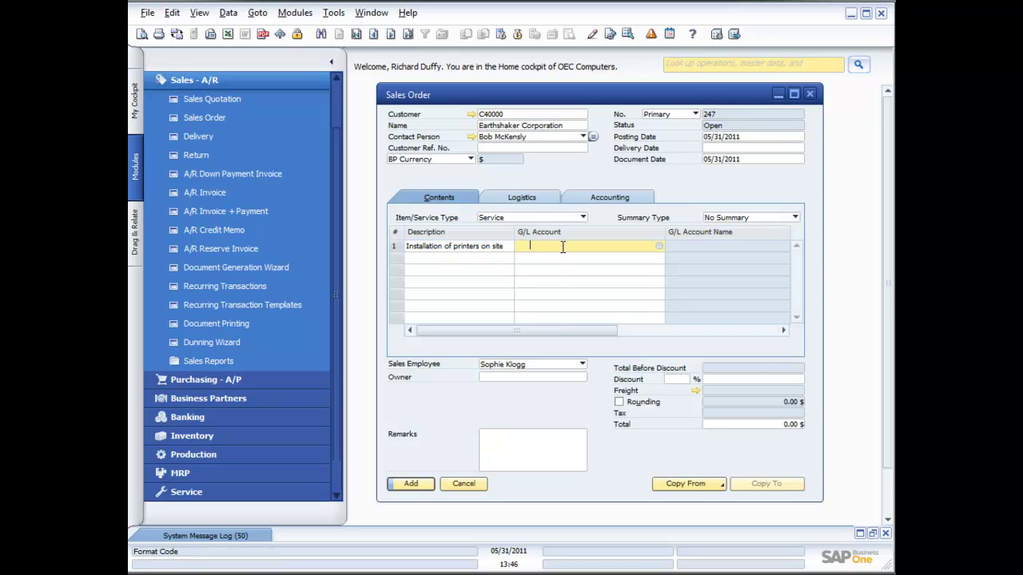
click(660, 247)
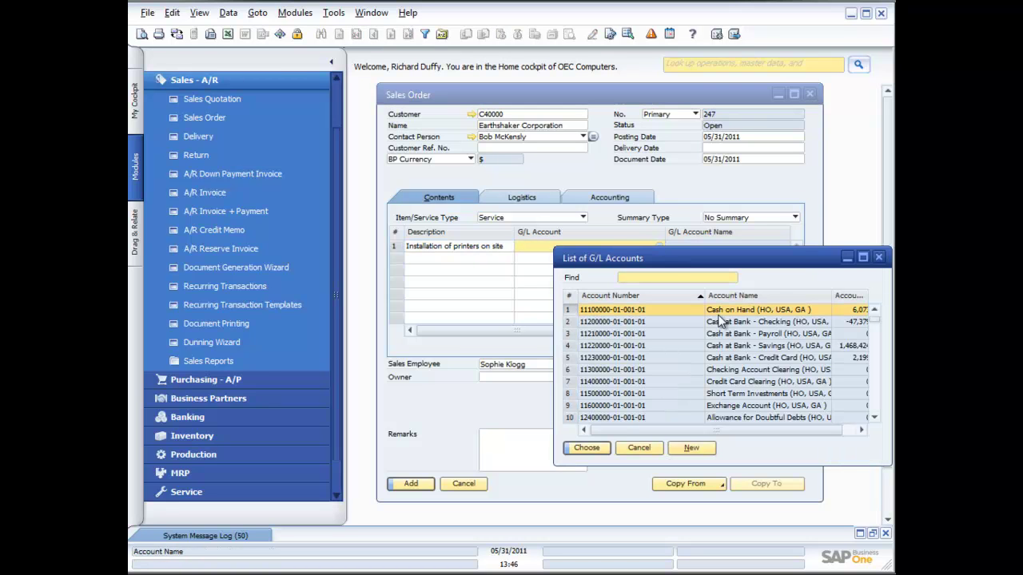
click(875, 401)
click(876, 406)
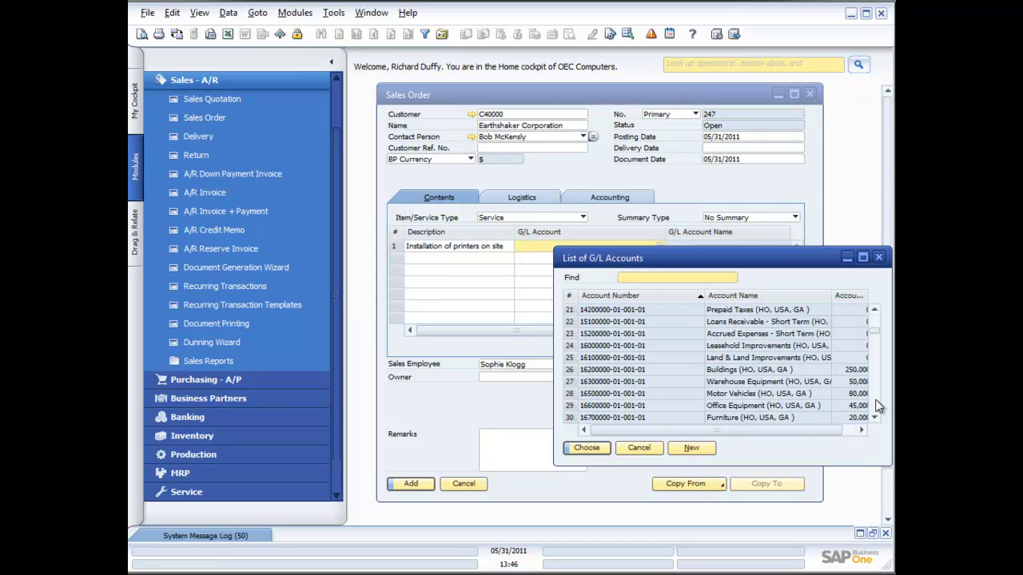
click(878, 407)
click(878, 407)
click(878, 407)
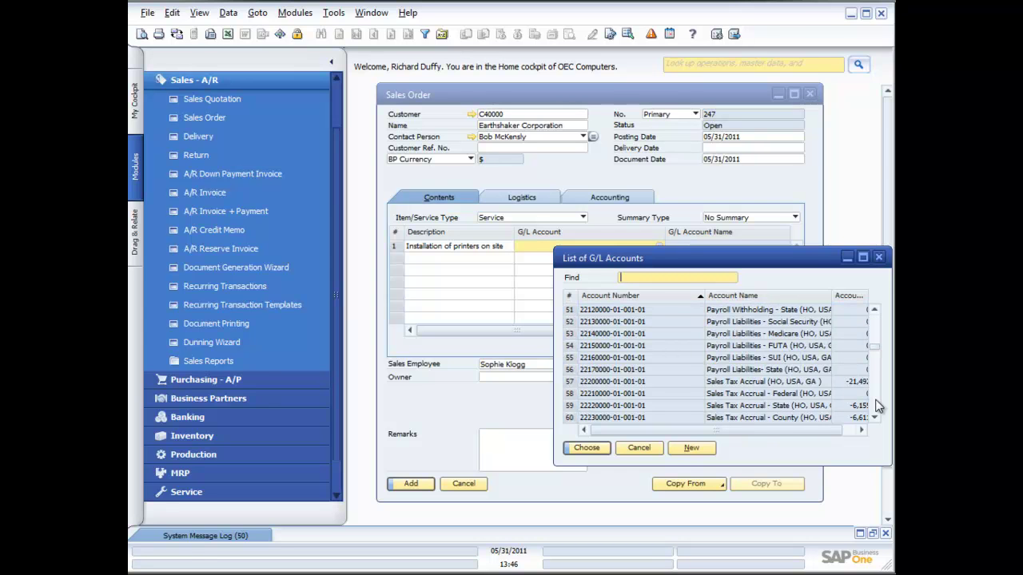
click(878, 408)
click(878, 407)
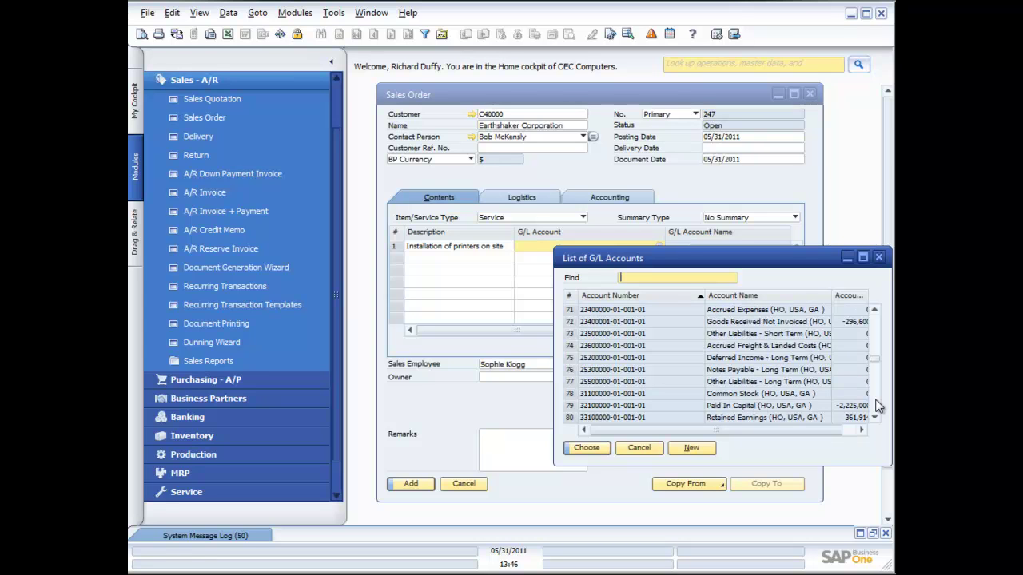
click(879, 407)
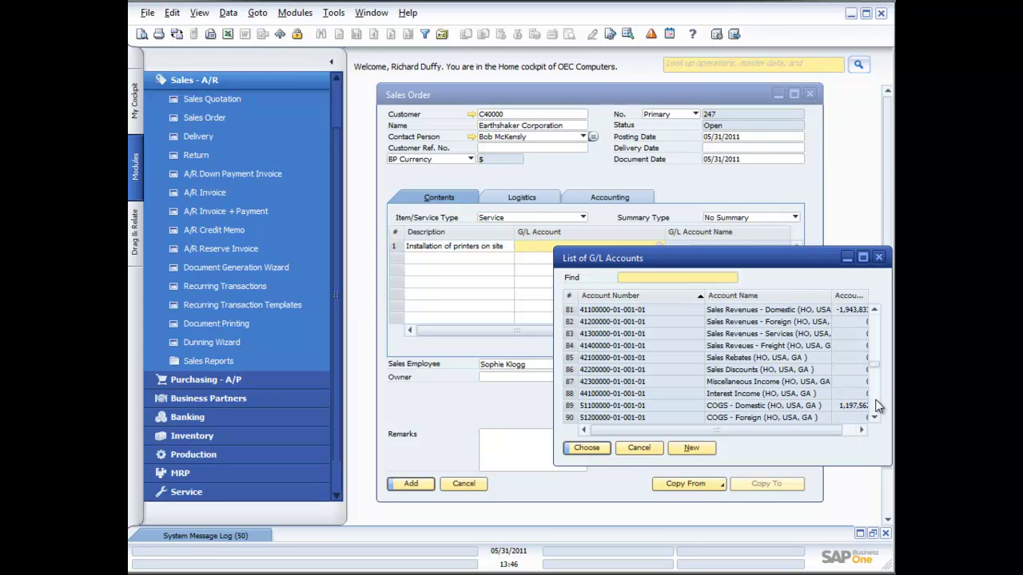
double_click(744, 312)
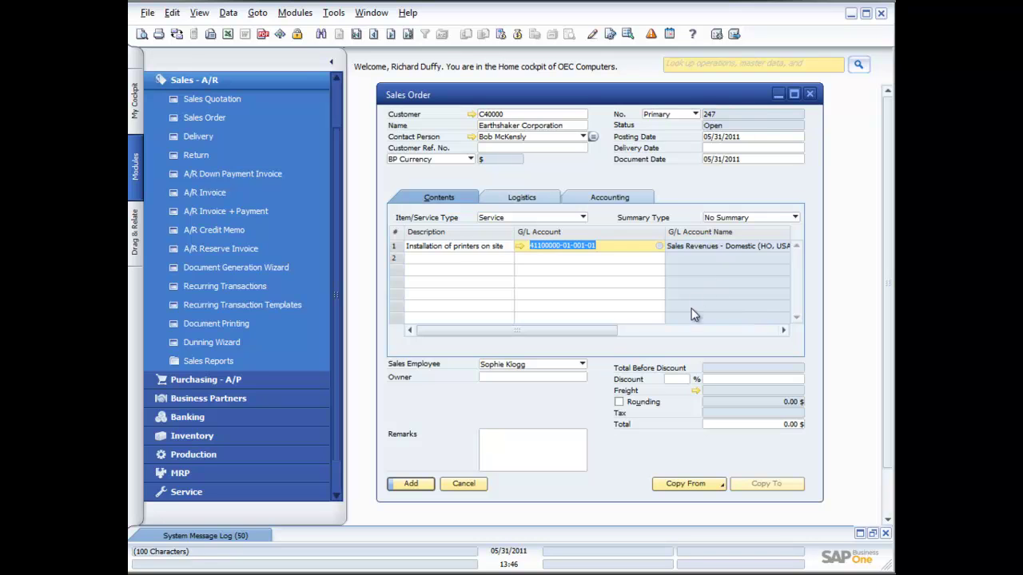
Set the installation line's total to 250.00 and add the sales order
drag(612, 330, 781, 335)
click(724, 245)
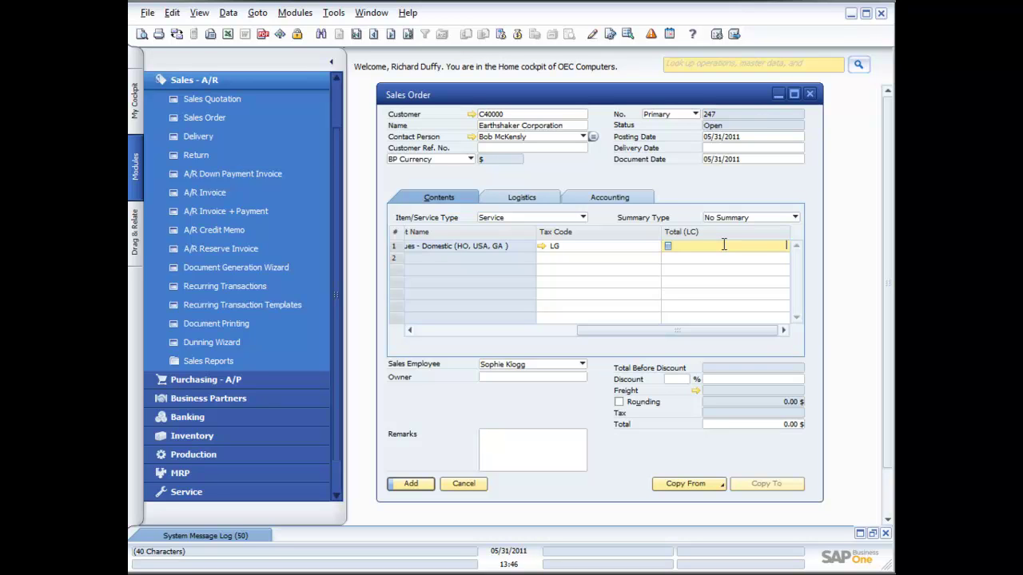
text(250.00)
key(Tab)
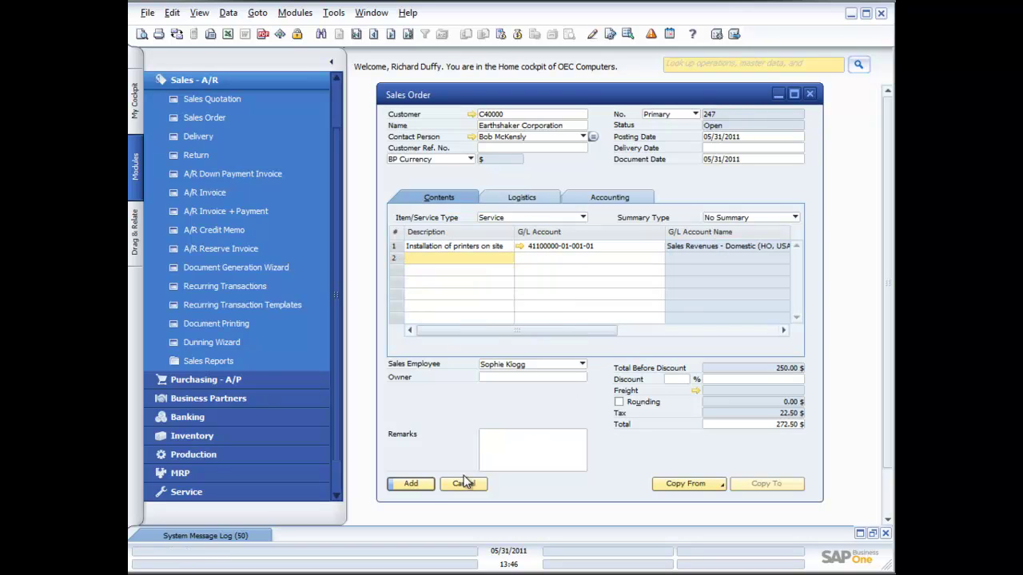
click(410, 484)
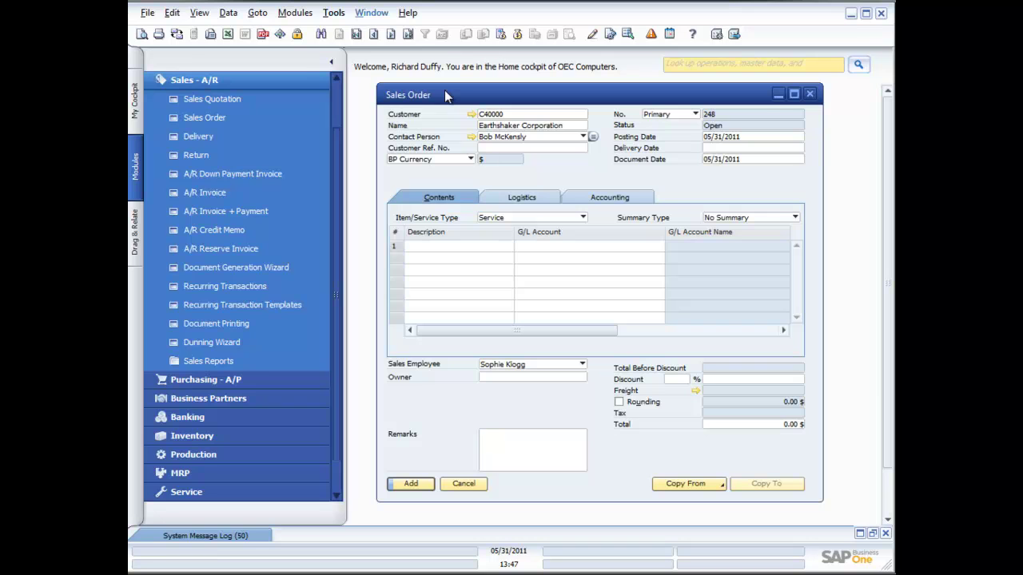
Bring up the service sales order just added for Earthshaker Corporation and copy it to an A/R Invoice
click(392, 35)
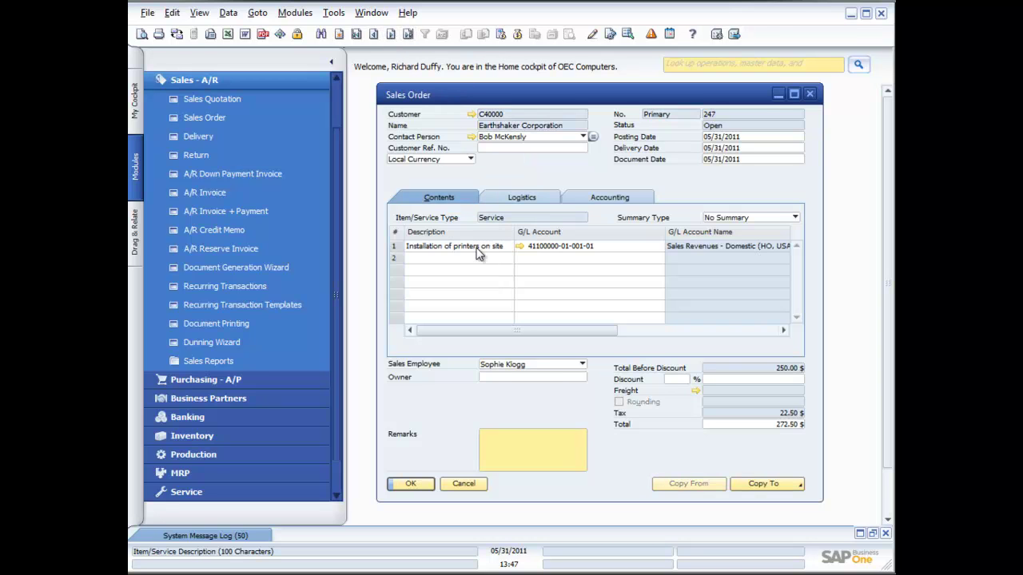
click(777, 486)
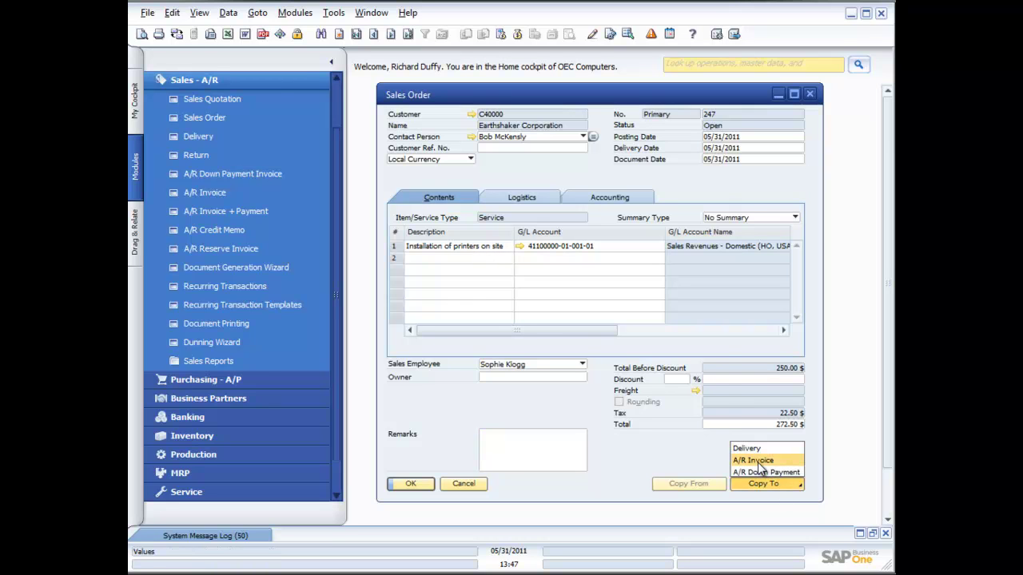
click(759, 462)
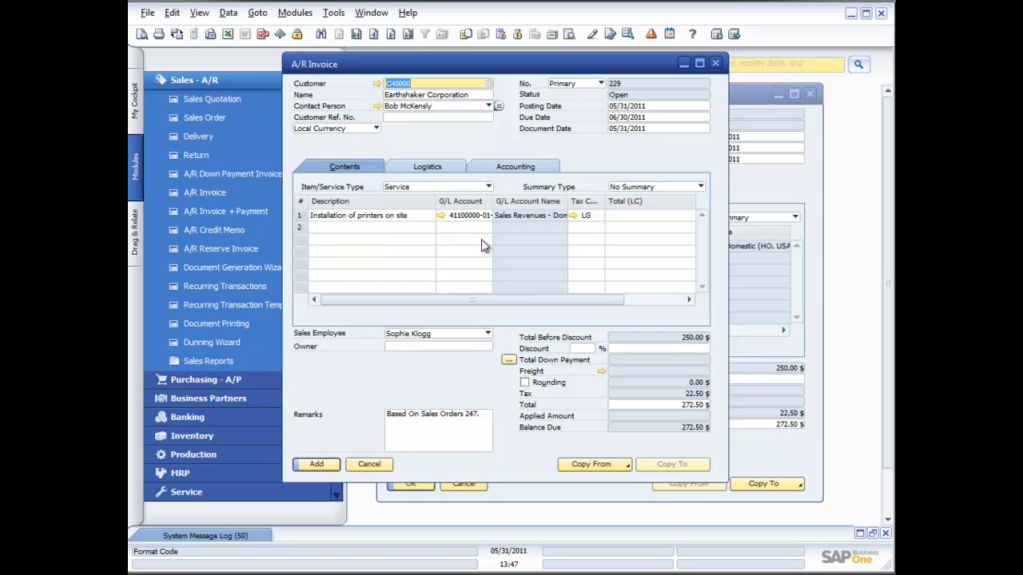
Add the A/R invoice for the printer installation, confirm it, and close the invoice form
click(317, 463)
click(359, 296)
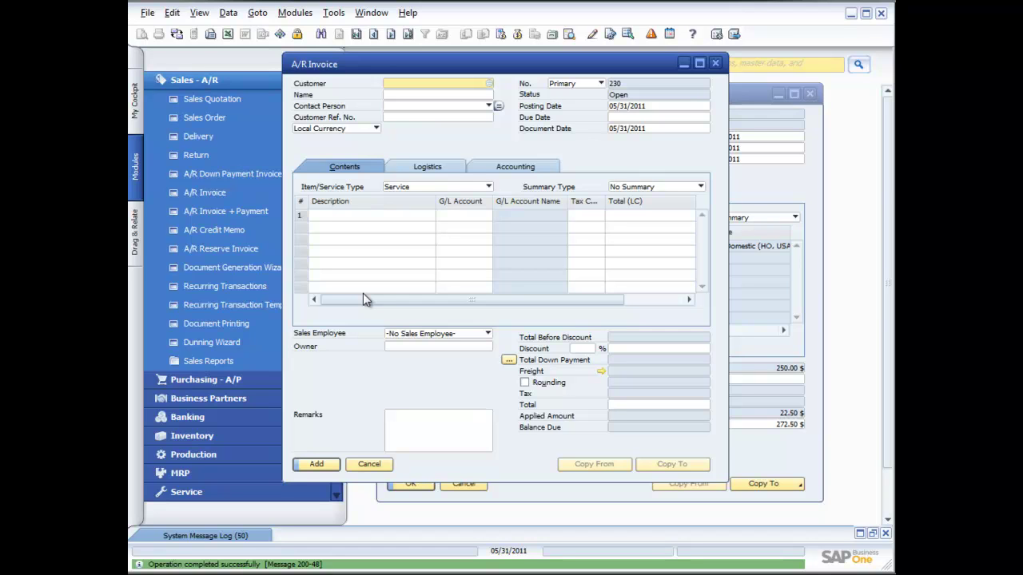
click(716, 64)
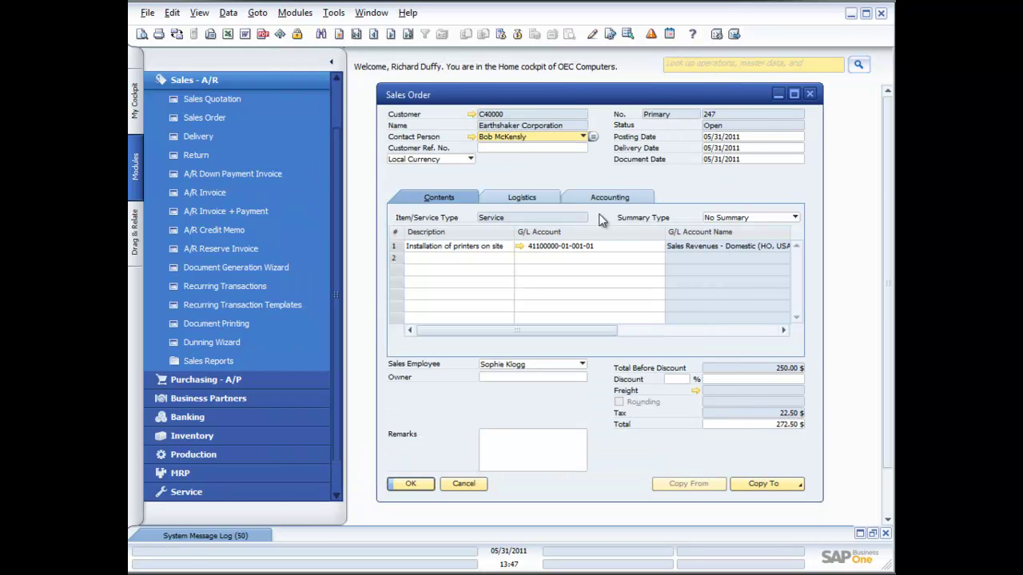